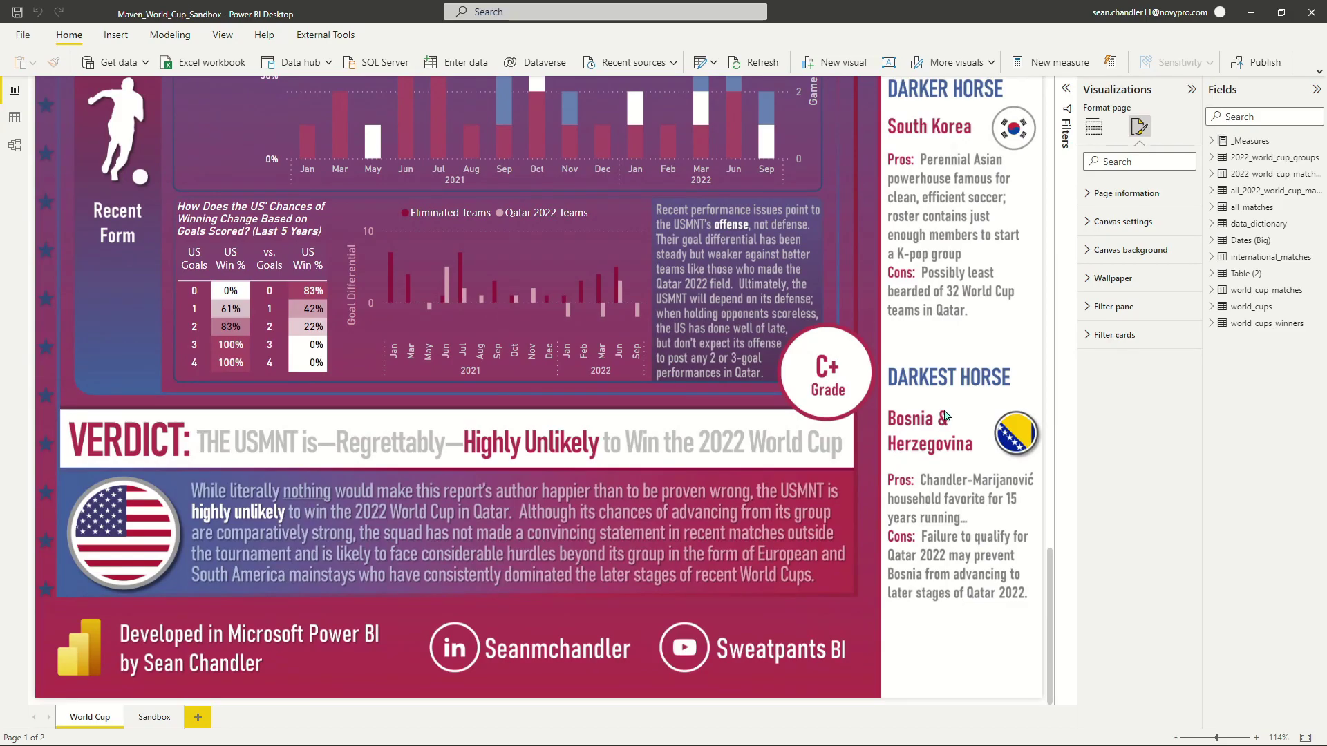
# - Examine the World Cup report page and the list of measures in the _Measures table
pyautogui.scroll(15, 945, 415)
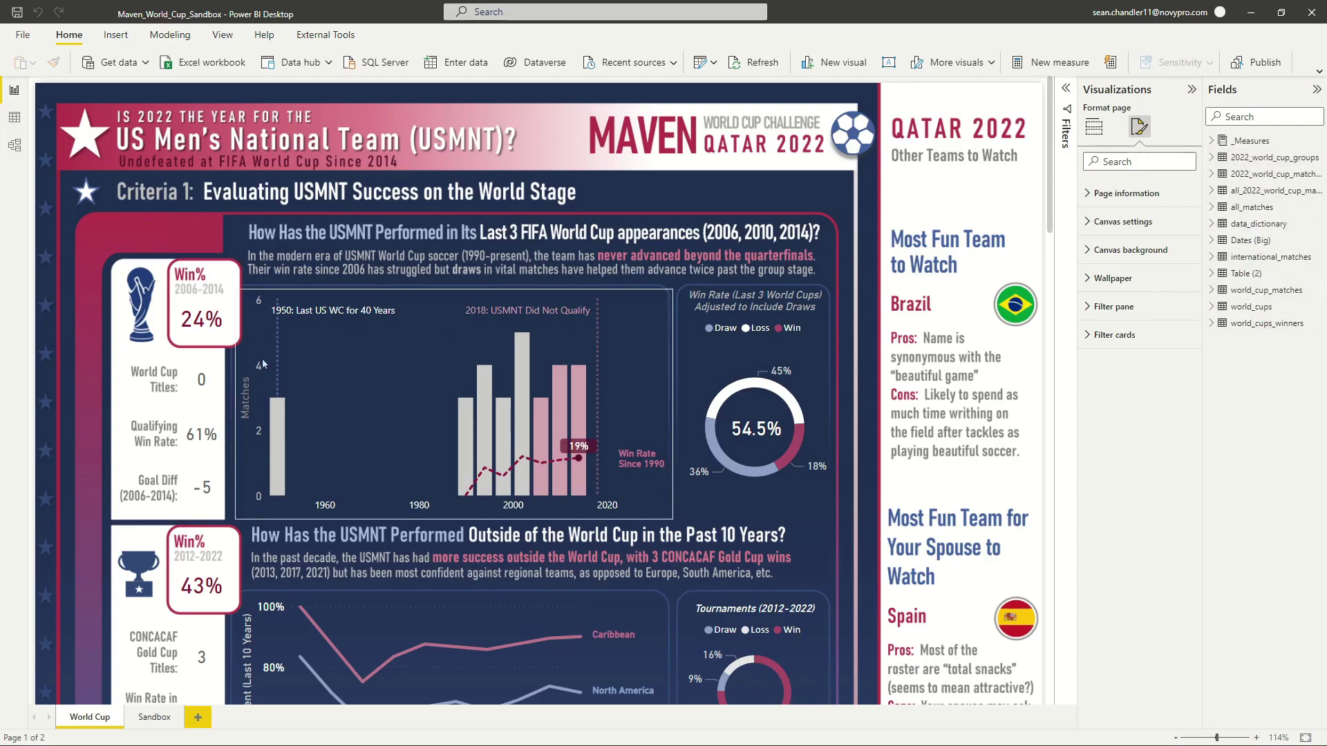
pyautogui.click(1211, 142)
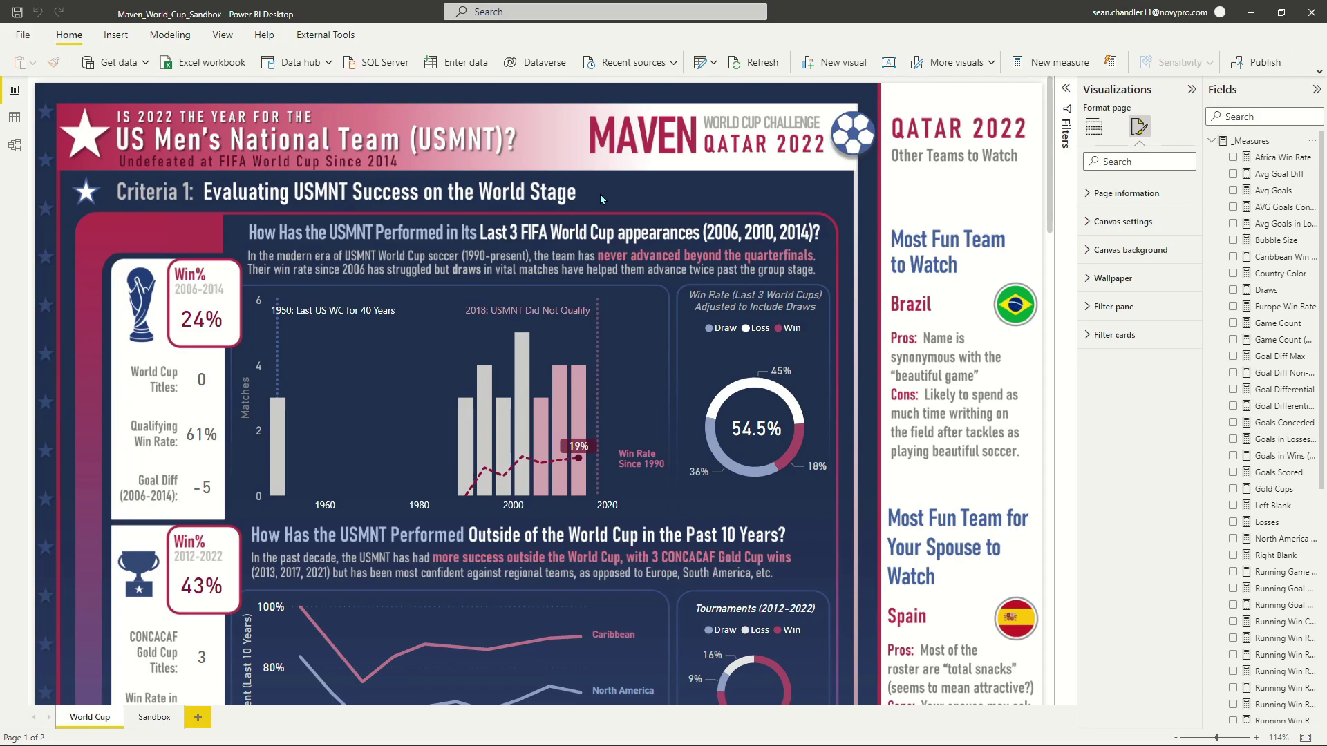
pyautogui.scroll(-8, 1299, 179)
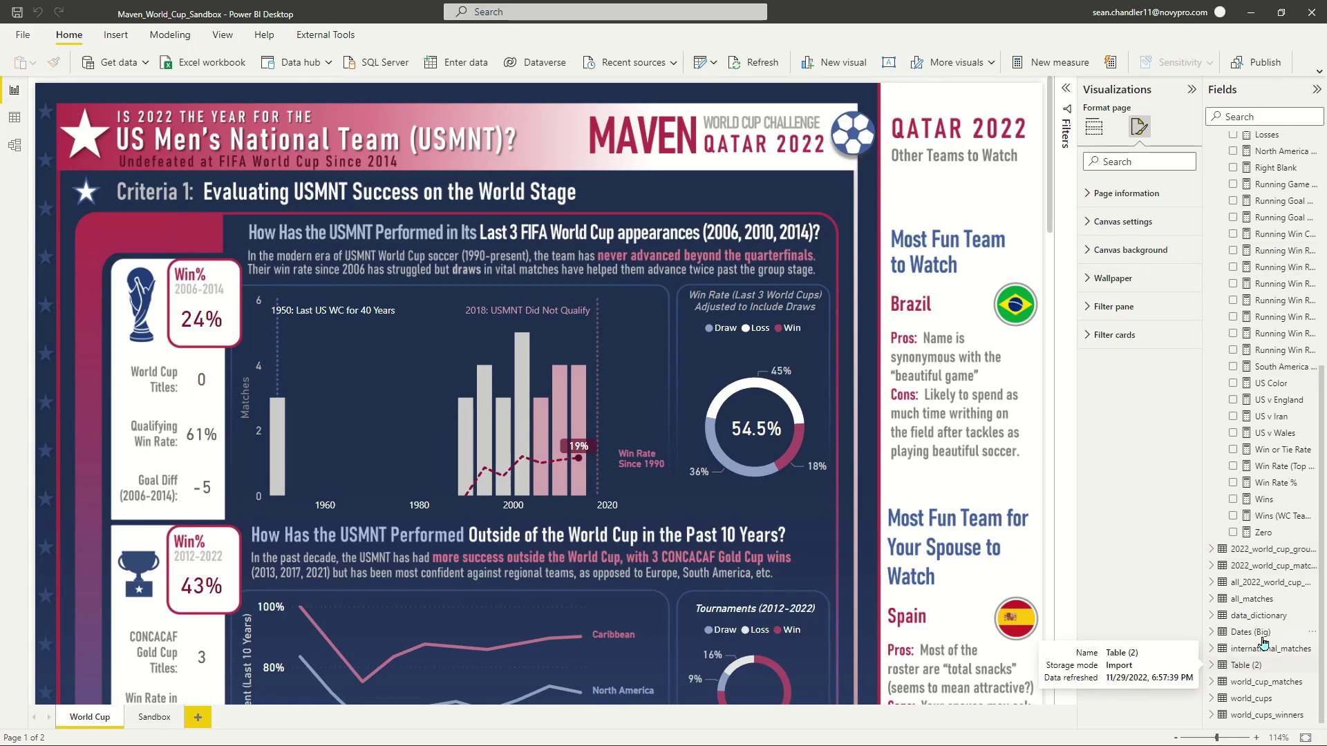
pyautogui.scroll(8, 1248, 330)
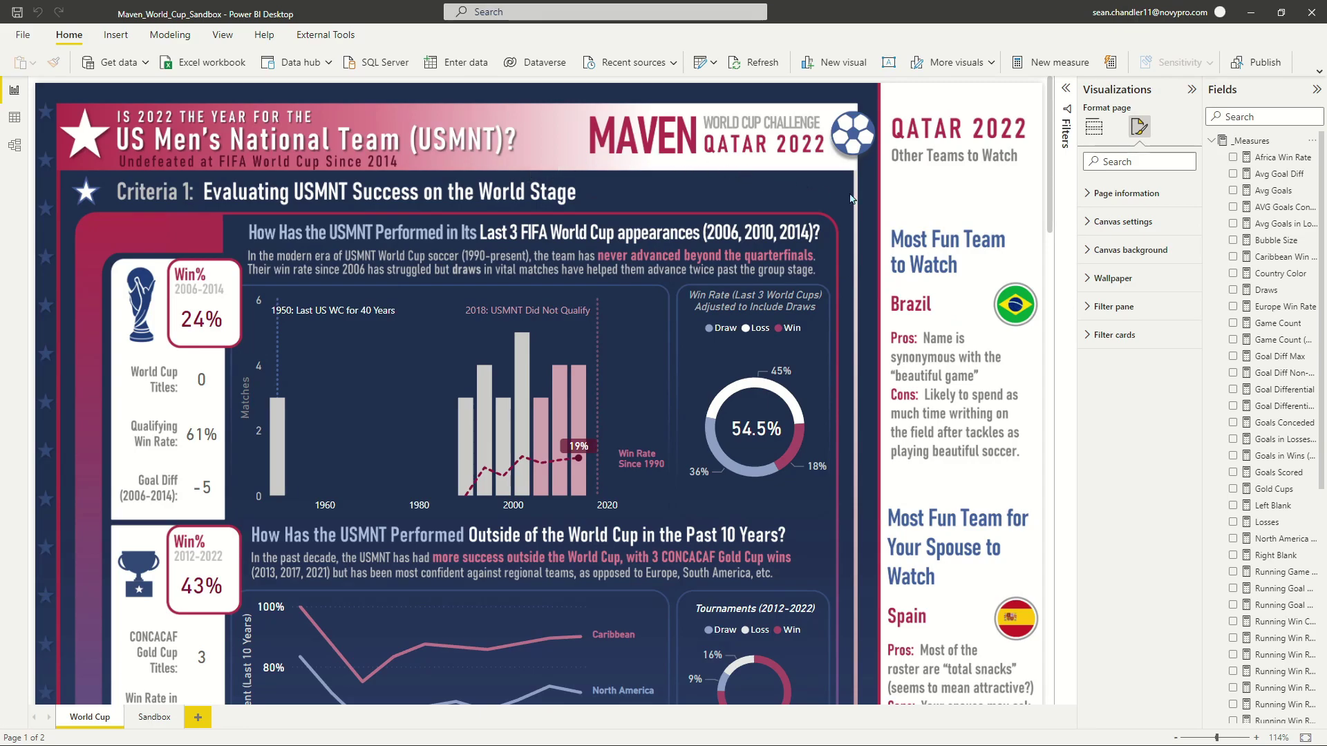
pyautogui.scroll(-5, 1251, 415)
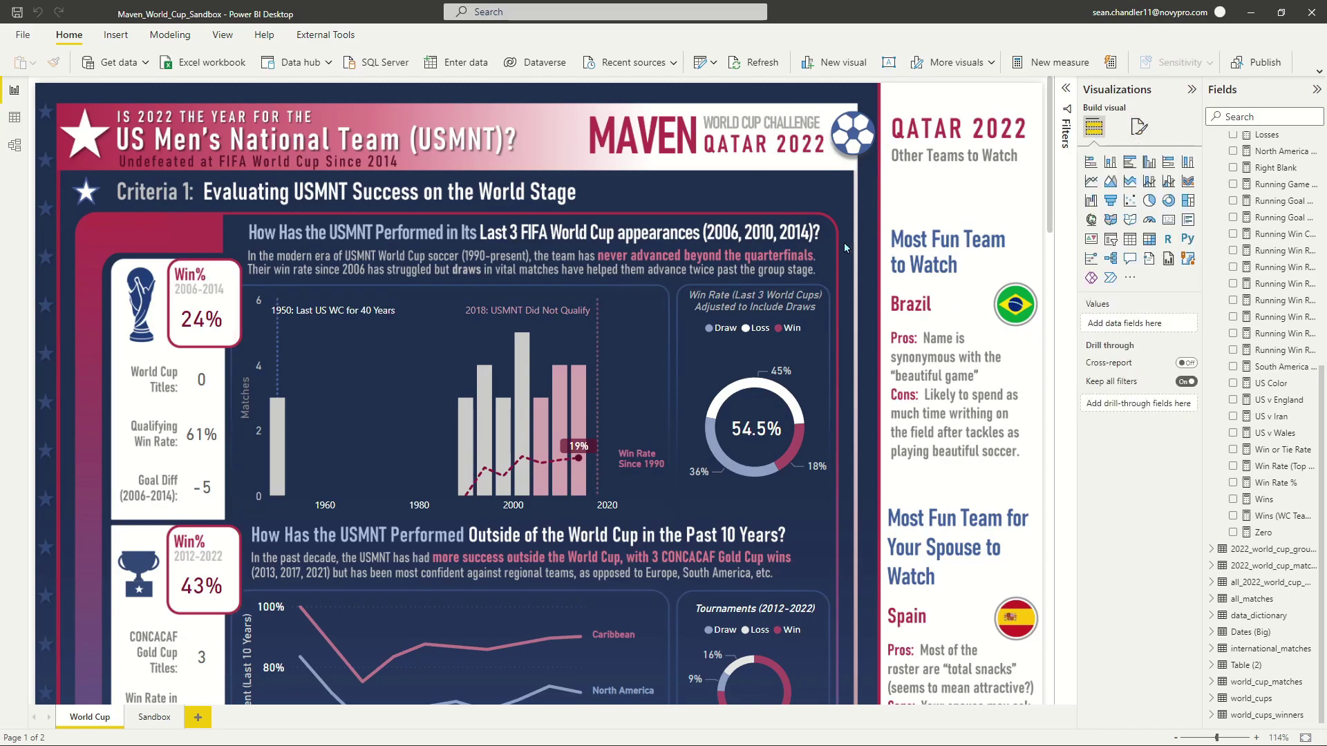
# - Add a new blank page to the report and show its page format settings
pyautogui.click(207, 717)
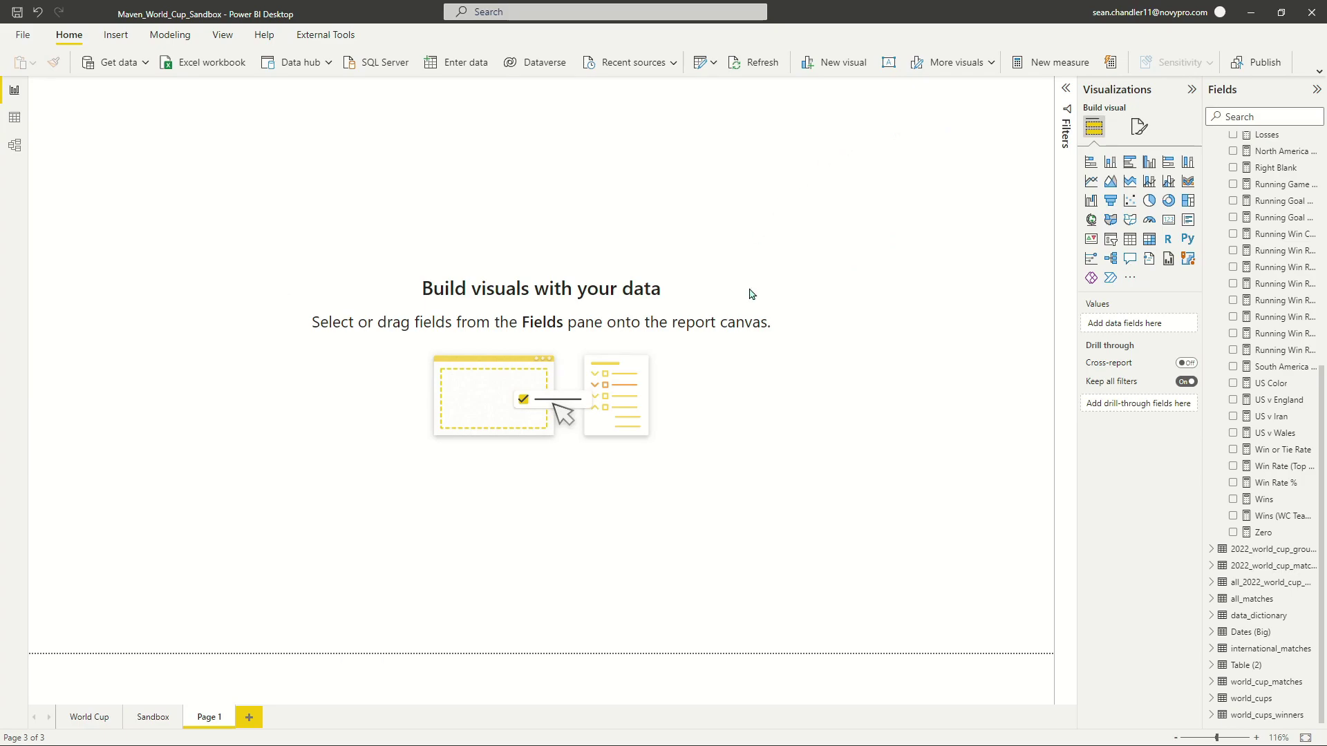
pyautogui.click(1140, 129)
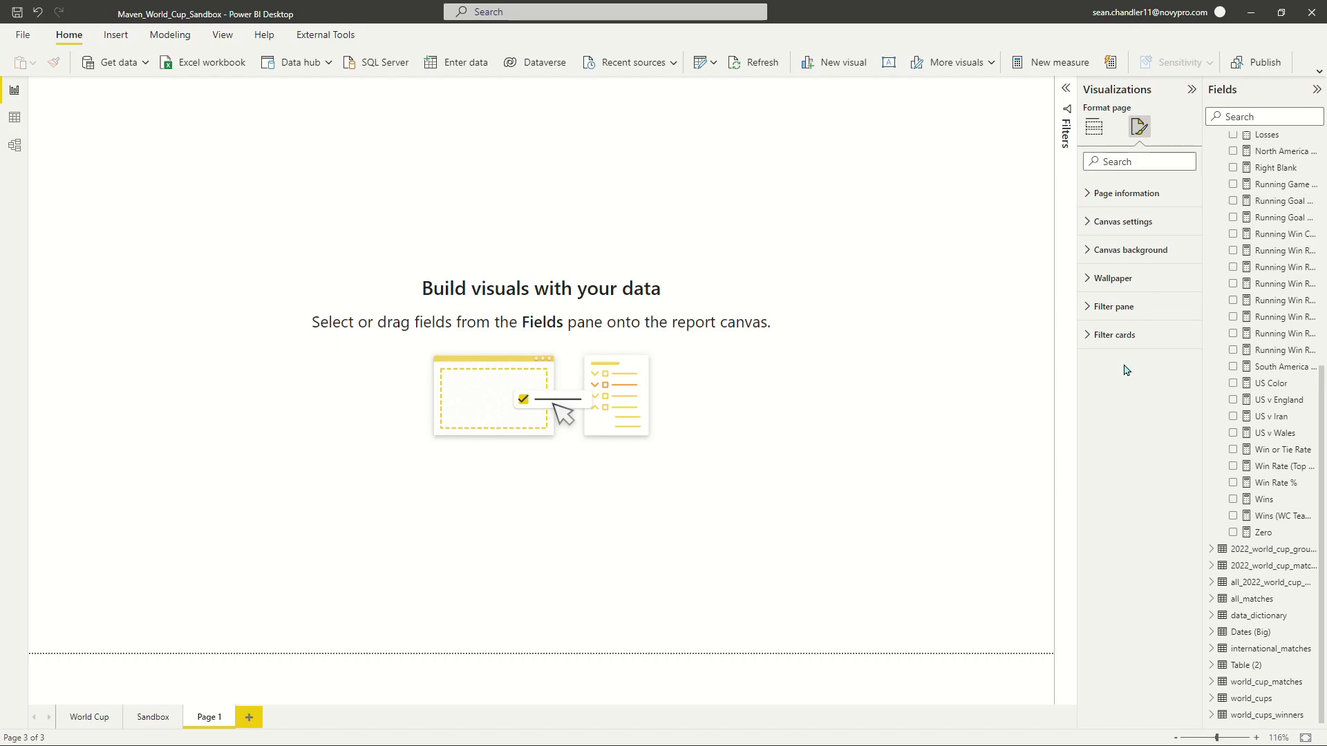
# - Allow report readers to personalize visuals in the current file's report settings
pyautogui.click(26, 38)
pyautogui.click(20, 23)
pyautogui.click(23, 36)
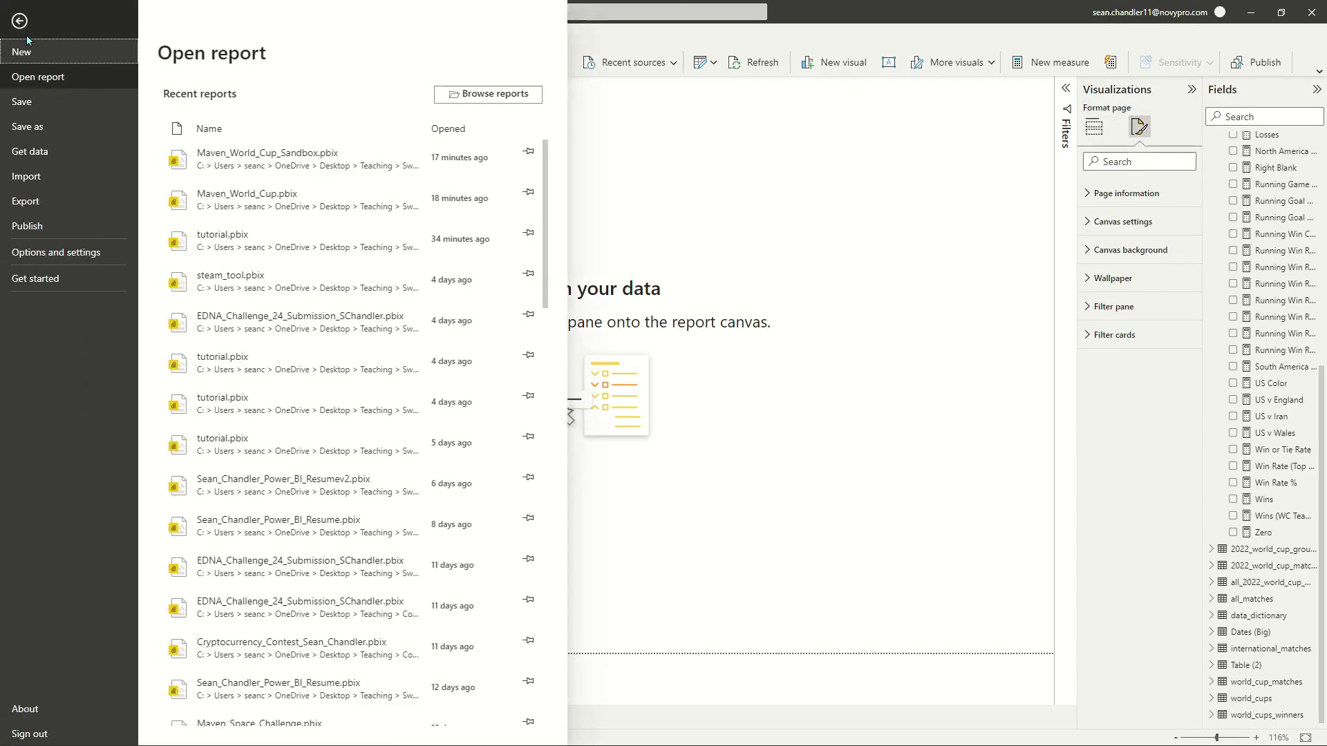
pyautogui.click(33, 259)
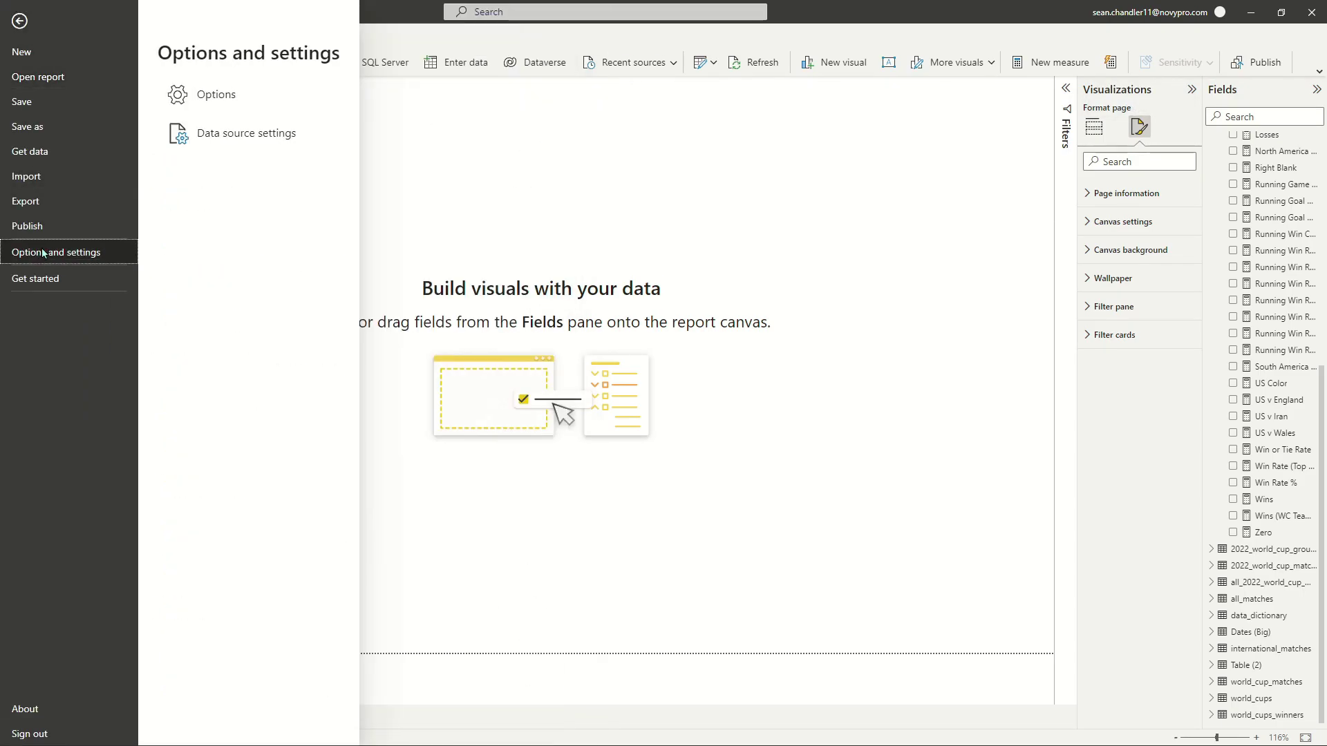
pyautogui.click(216, 99)
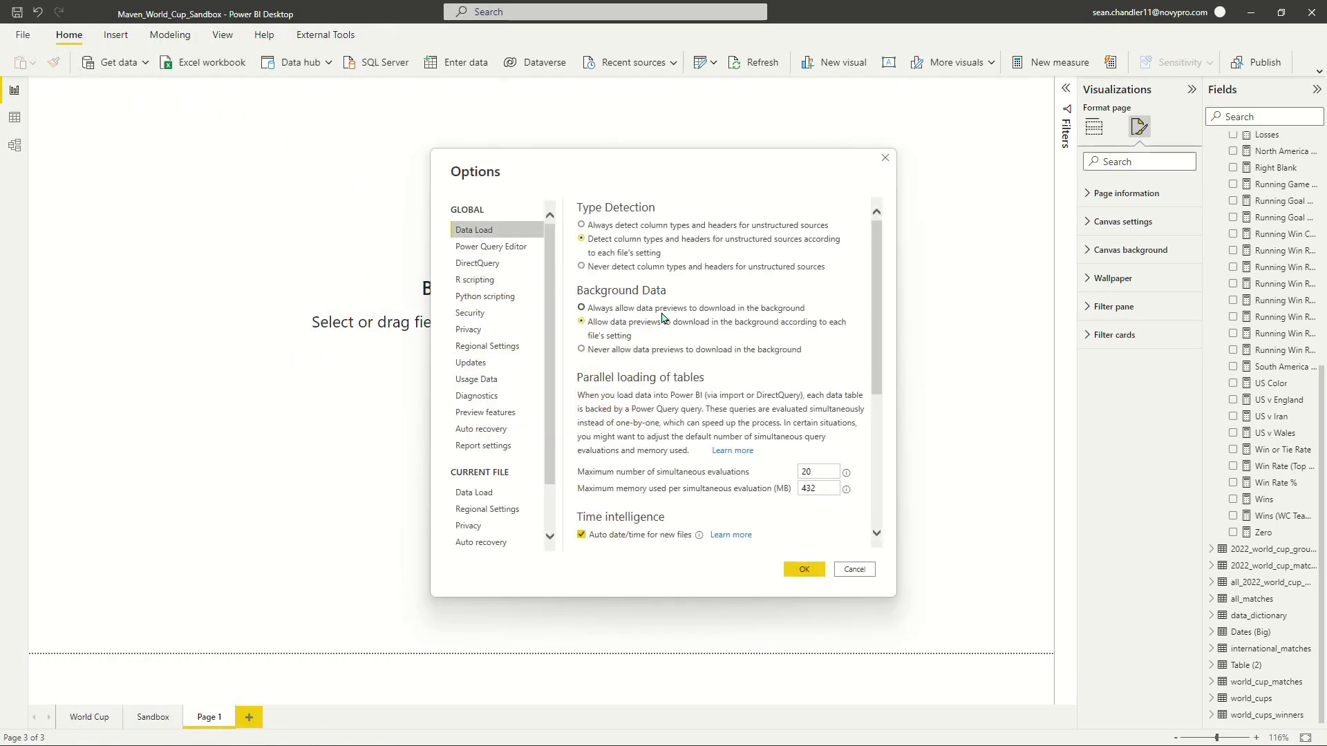
pyautogui.scroll(-3, 508, 362)
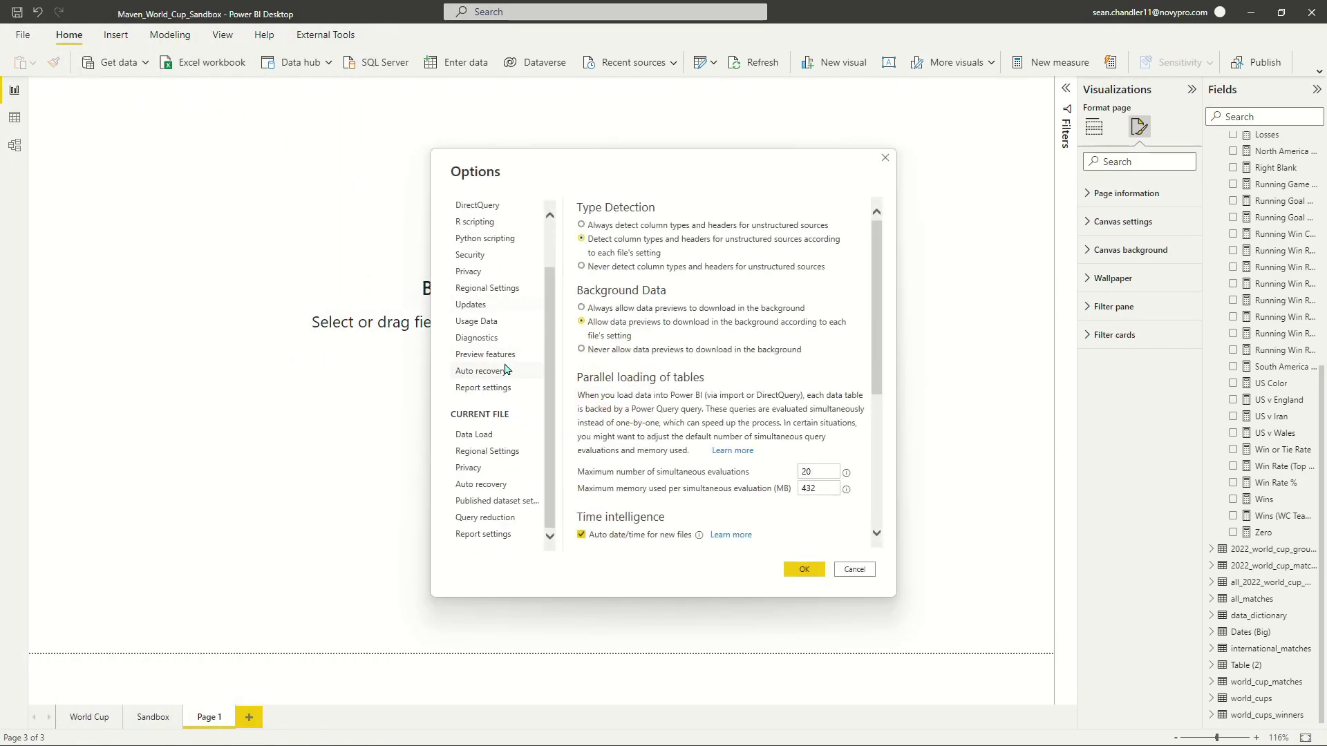
pyautogui.click(493, 535)
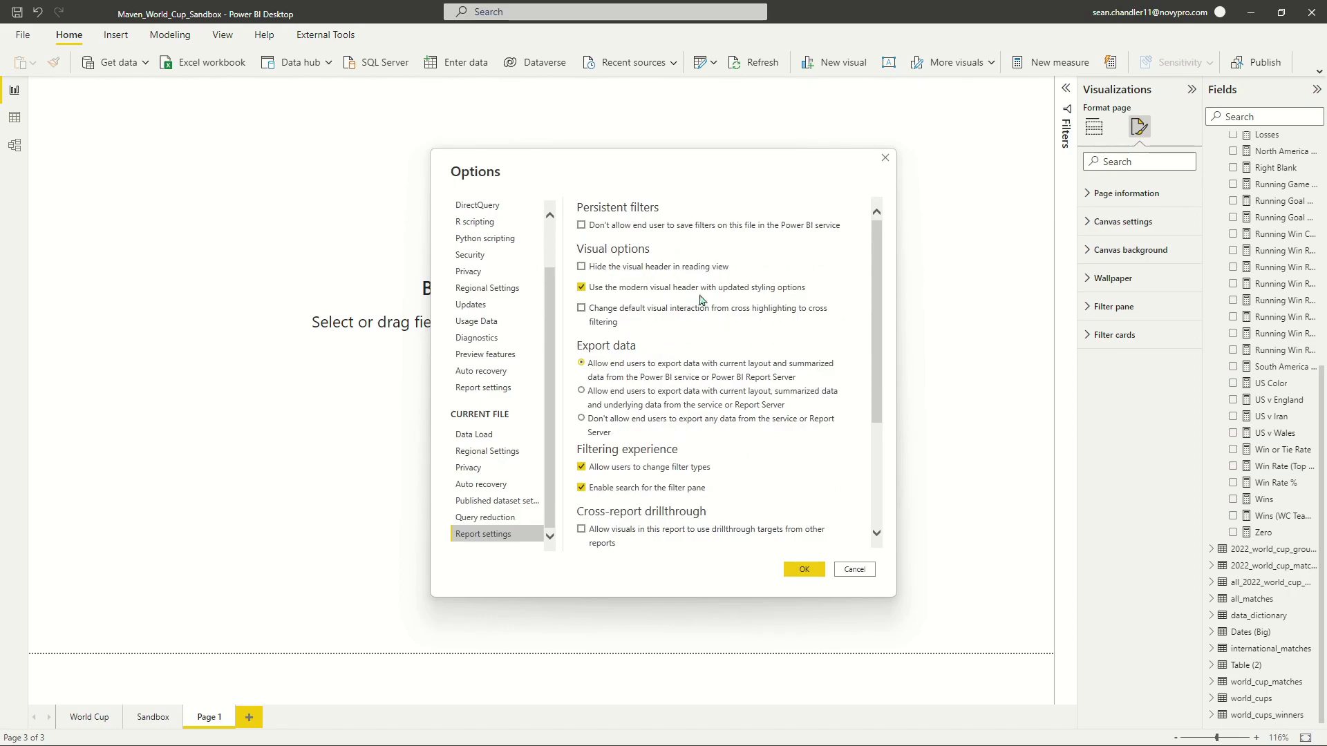
pyautogui.scroll(-5, 611, 453)
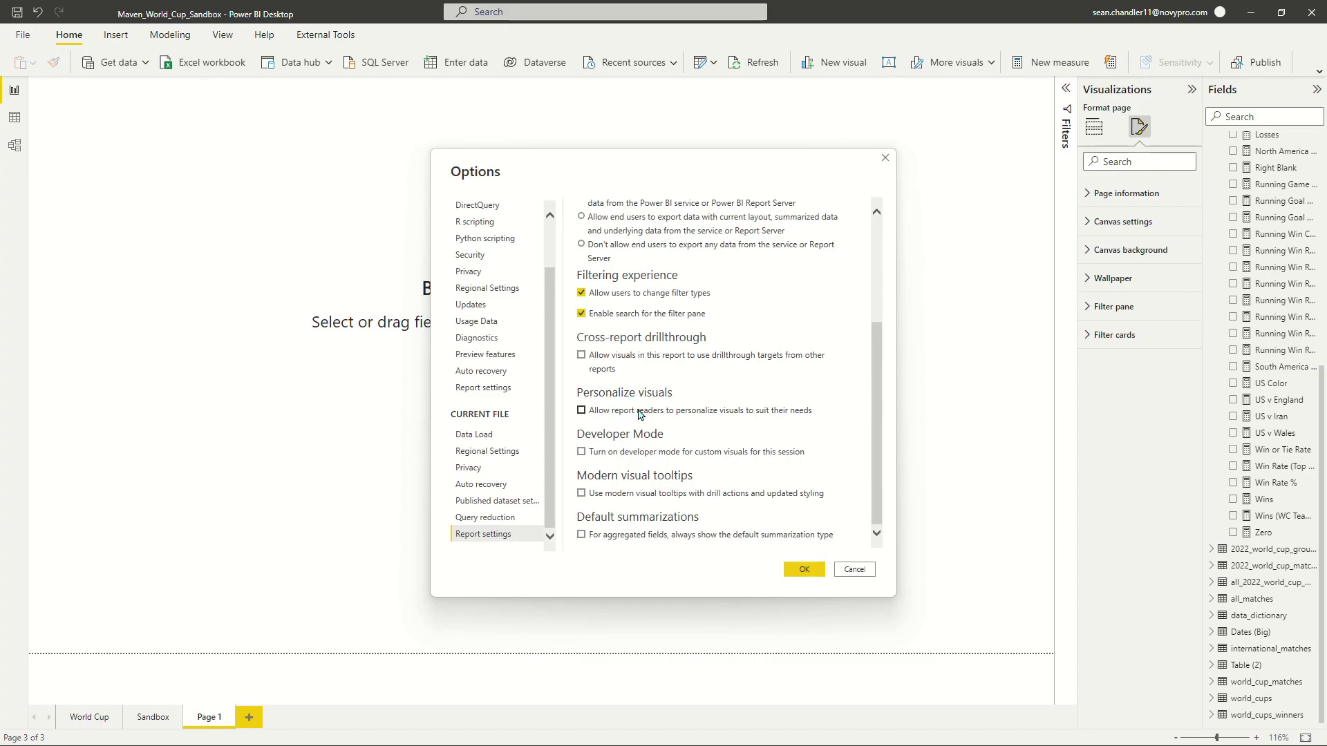
pyautogui.click(582, 412)
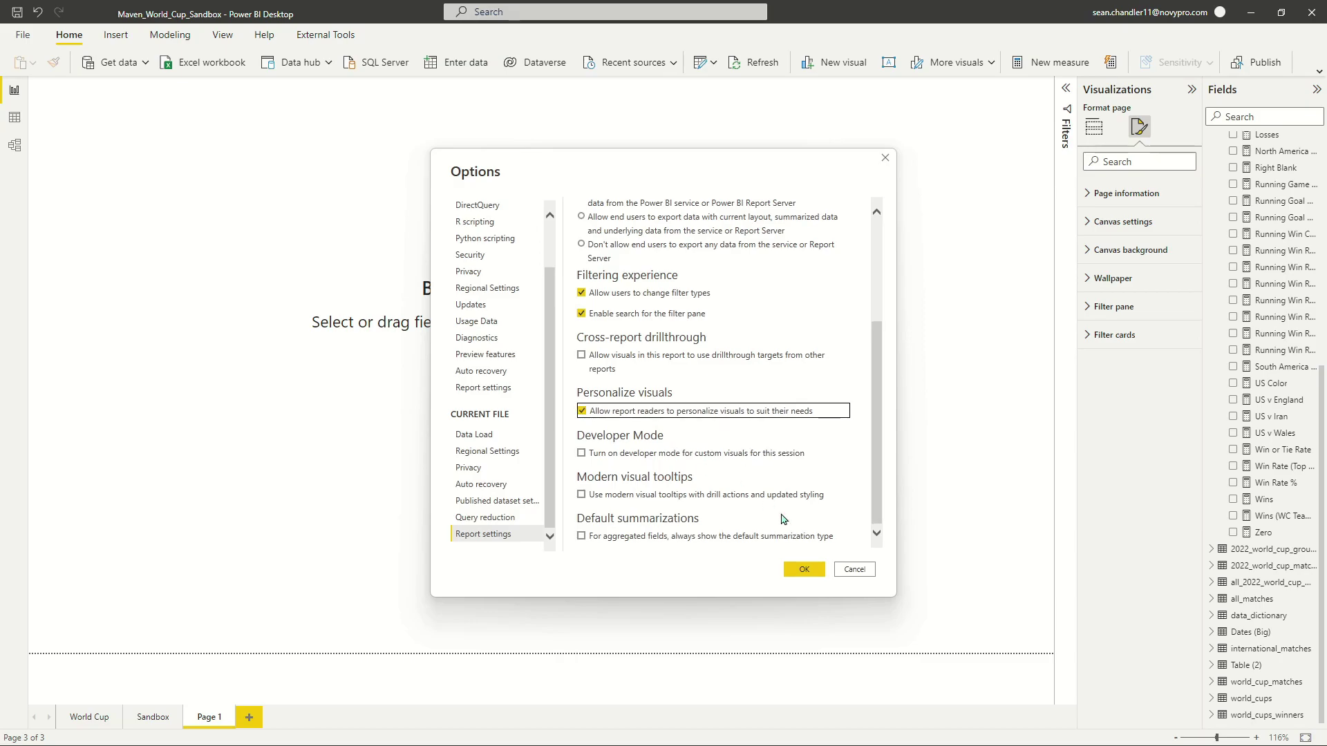
pyautogui.click(805, 573)
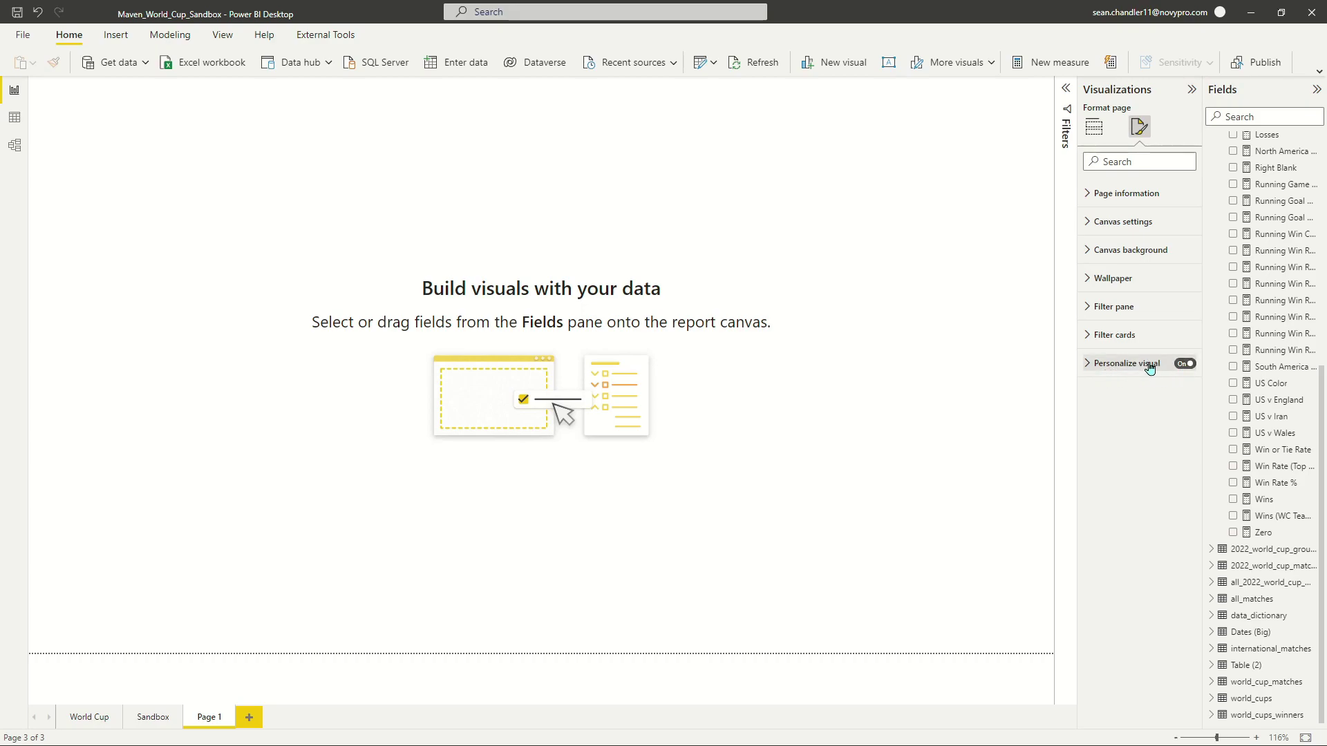
# - Examine the report-reader perspective choices in the page's Personalize visual settings
pyautogui.click(1120, 369)
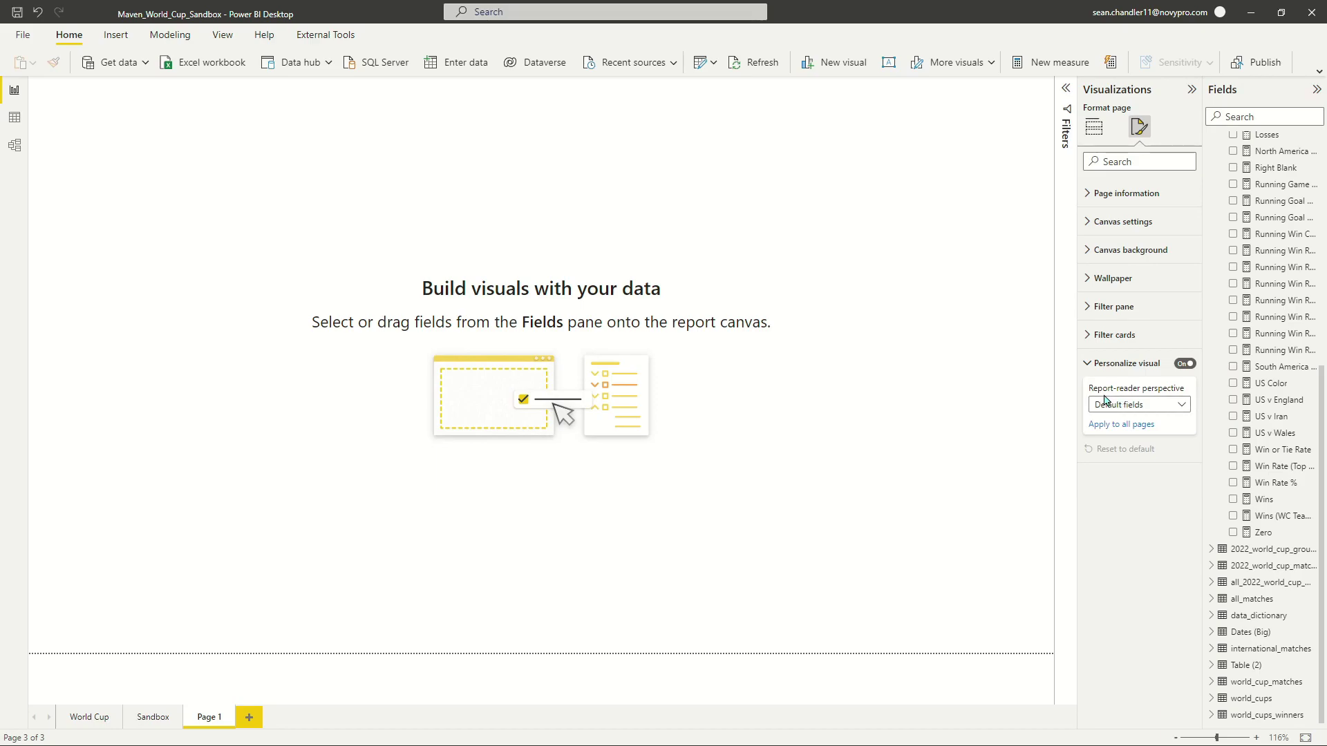
pyautogui.click(1166, 406)
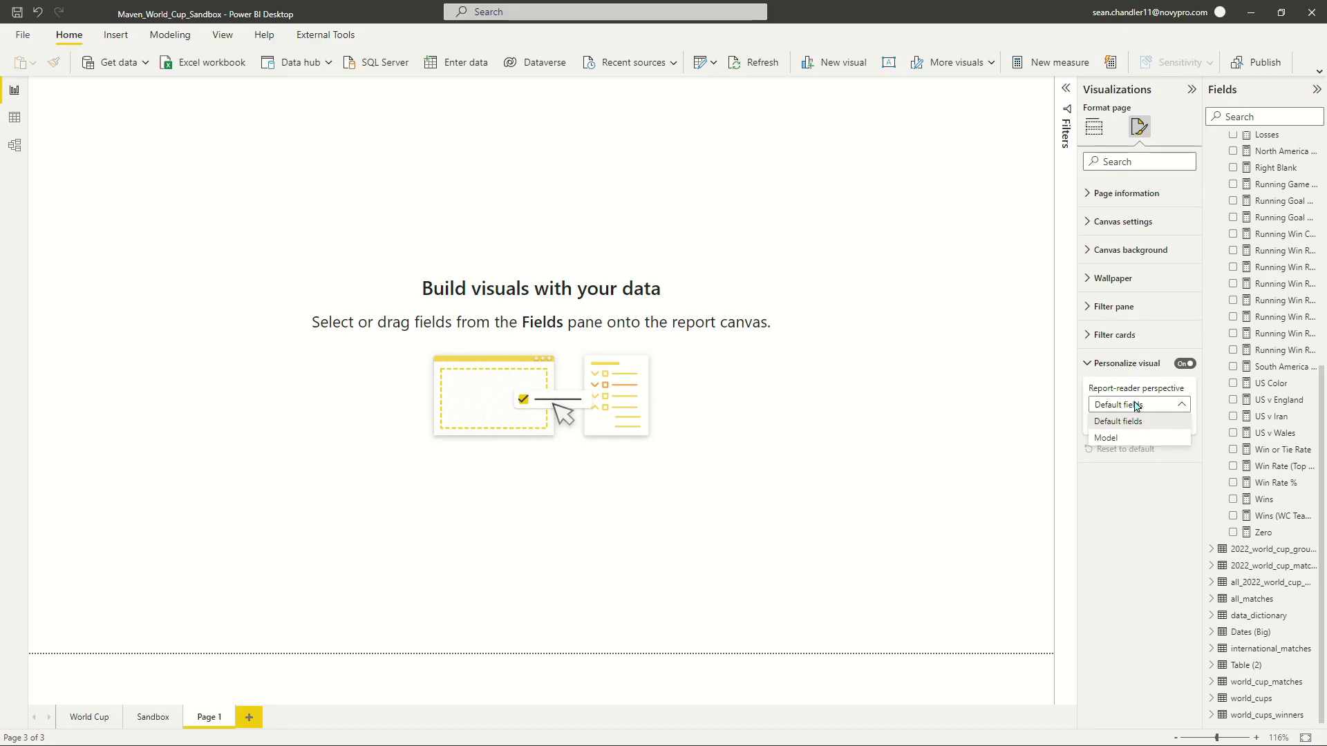
pyautogui.click(972, 401)
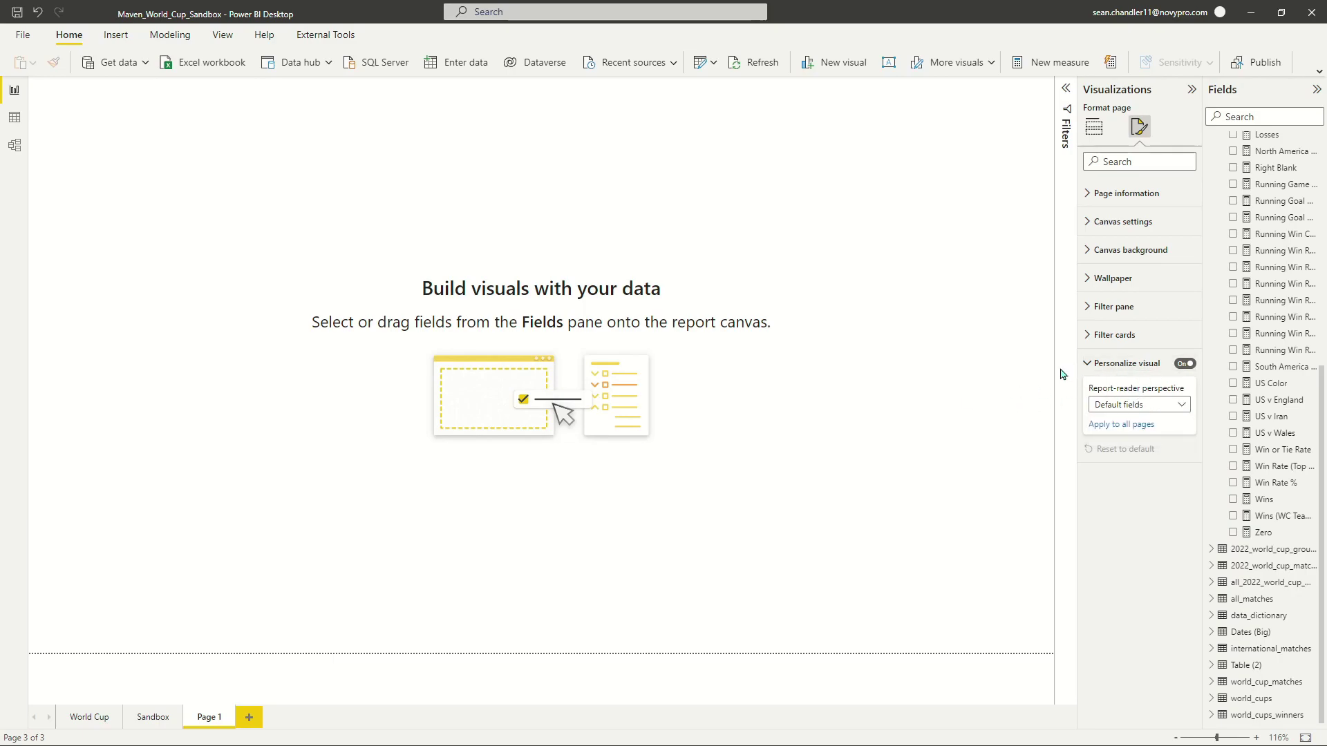
# - Add a stacked bar chart to the blank page and enlarge it to cover most of the page's width
pyautogui.click(1093, 127)
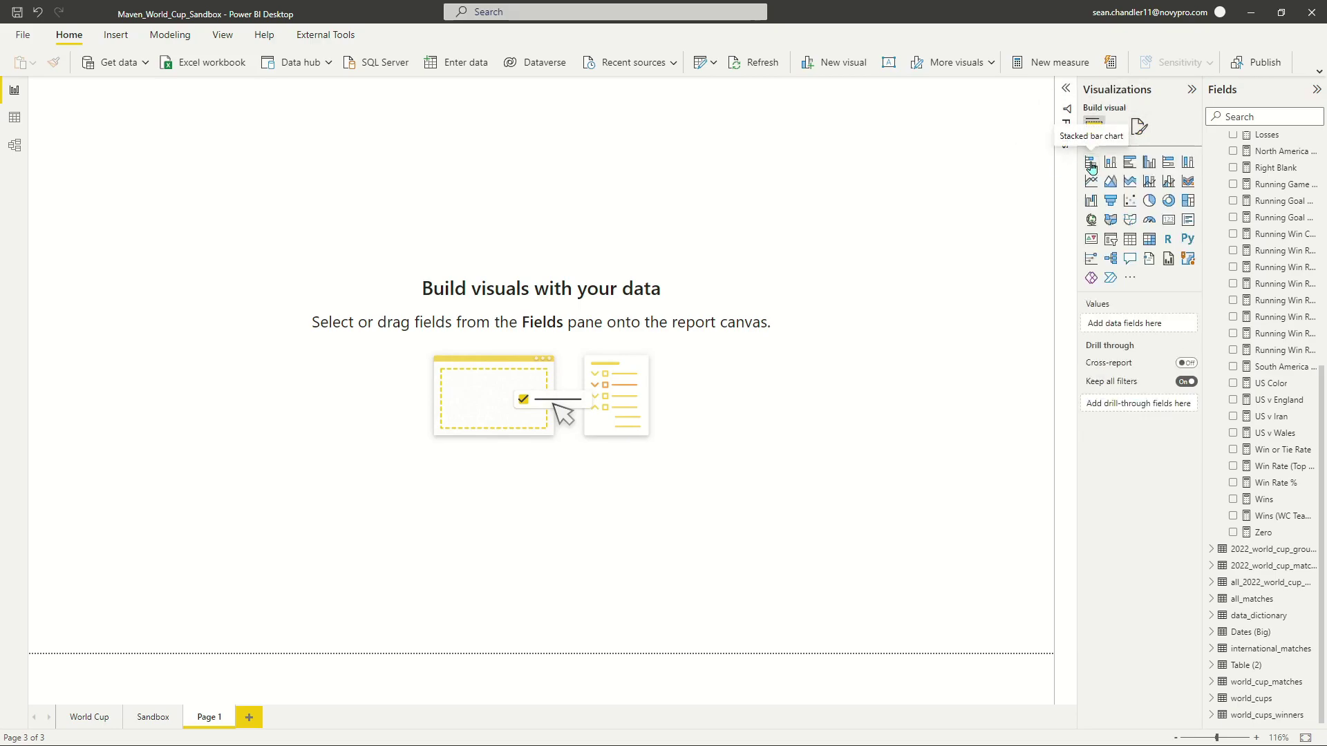
pyautogui.click(1090, 161)
pyautogui.moveTo(233, 260); pyautogui.dragTo(912, 566)
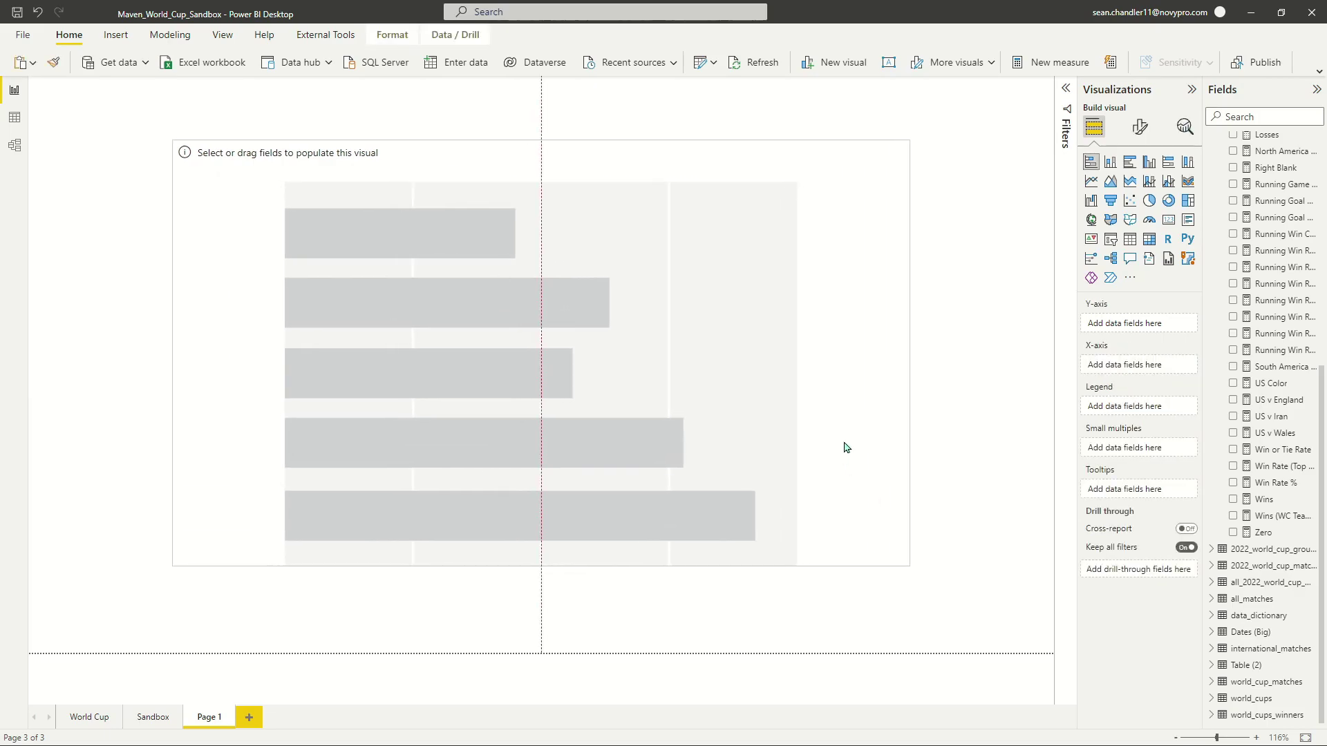
# - Add the Home Team field from all_matches to the chart and convert the visual to a table
pyautogui.click(1212, 603)
pyautogui.scroll(-5, 1237, 580)
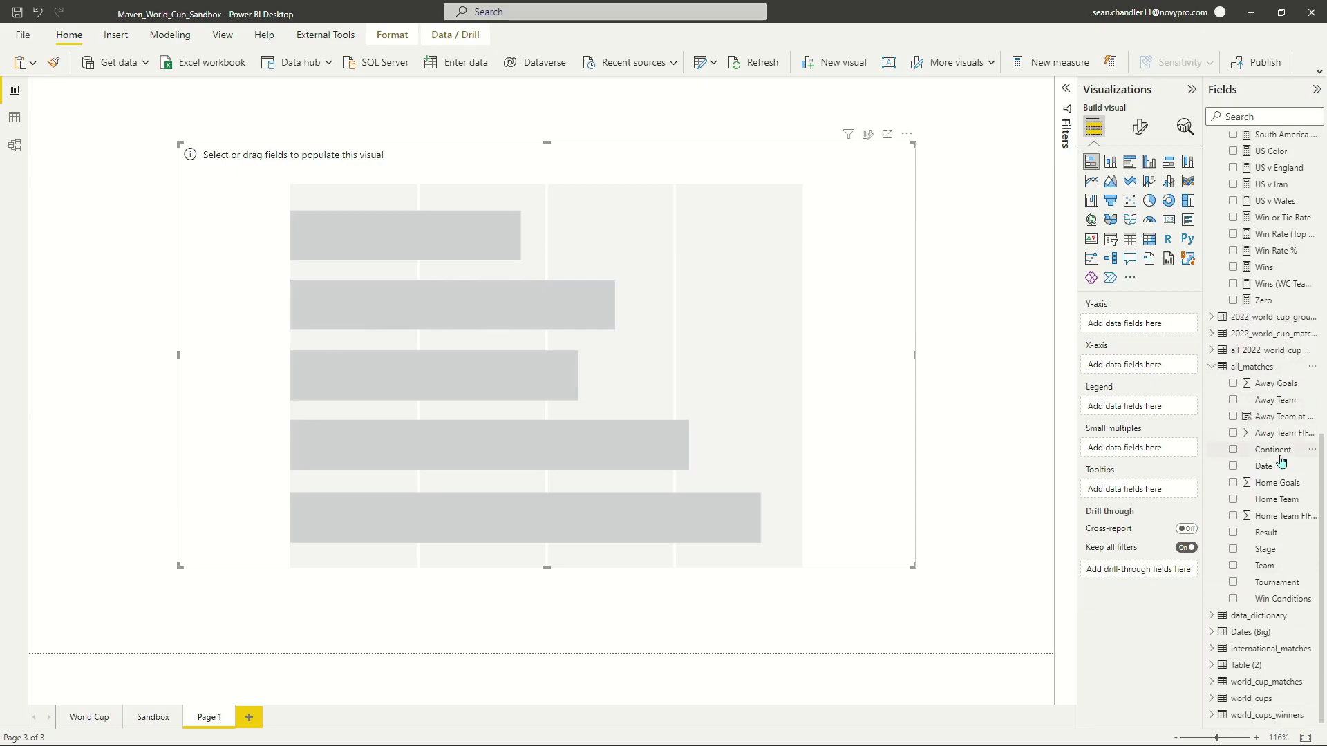
pyautogui.moveTo(1273, 503); pyautogui.dragTo(415, 304)
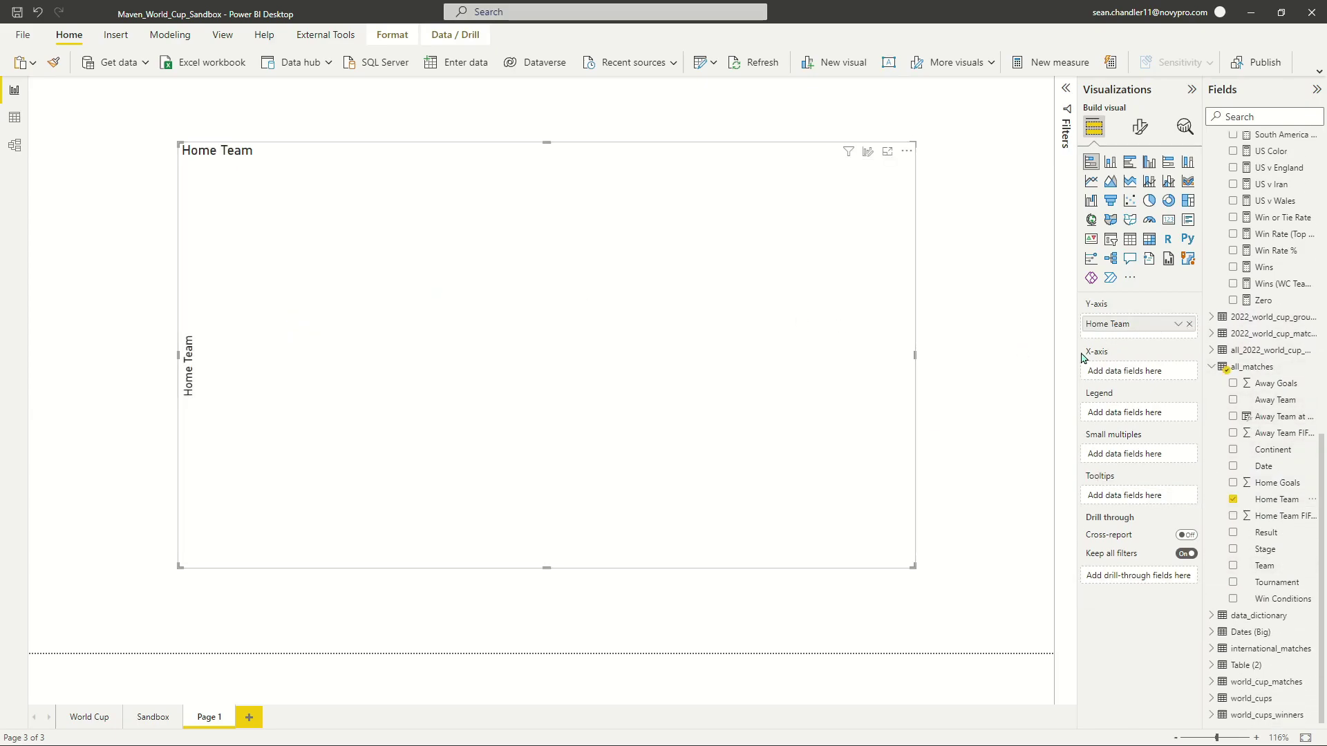
pyautogui.click(1129, 239)
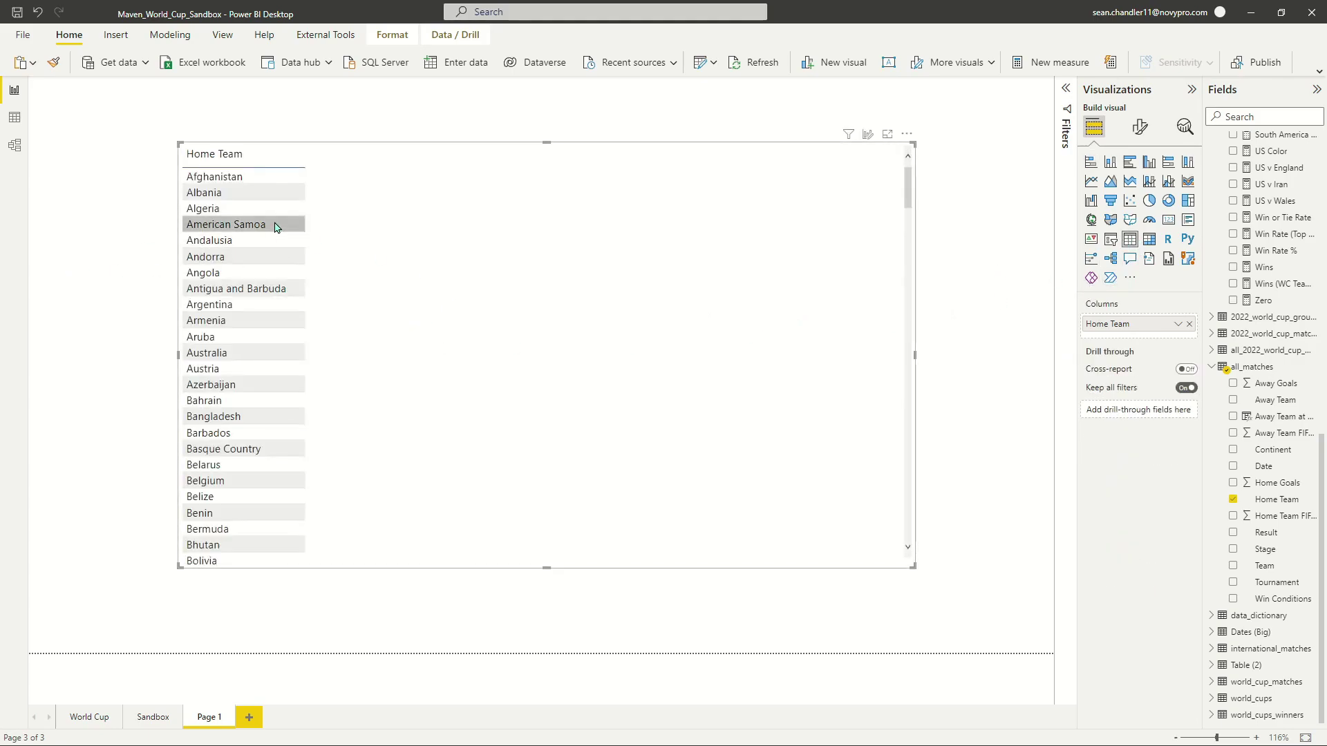
# - Add the Wins measure to the Home Team table and sort the table by Wins in descending order
pyautogui.scroll(8, 1271, 401)
pyautogui.scroll(-4, 1272, 484)
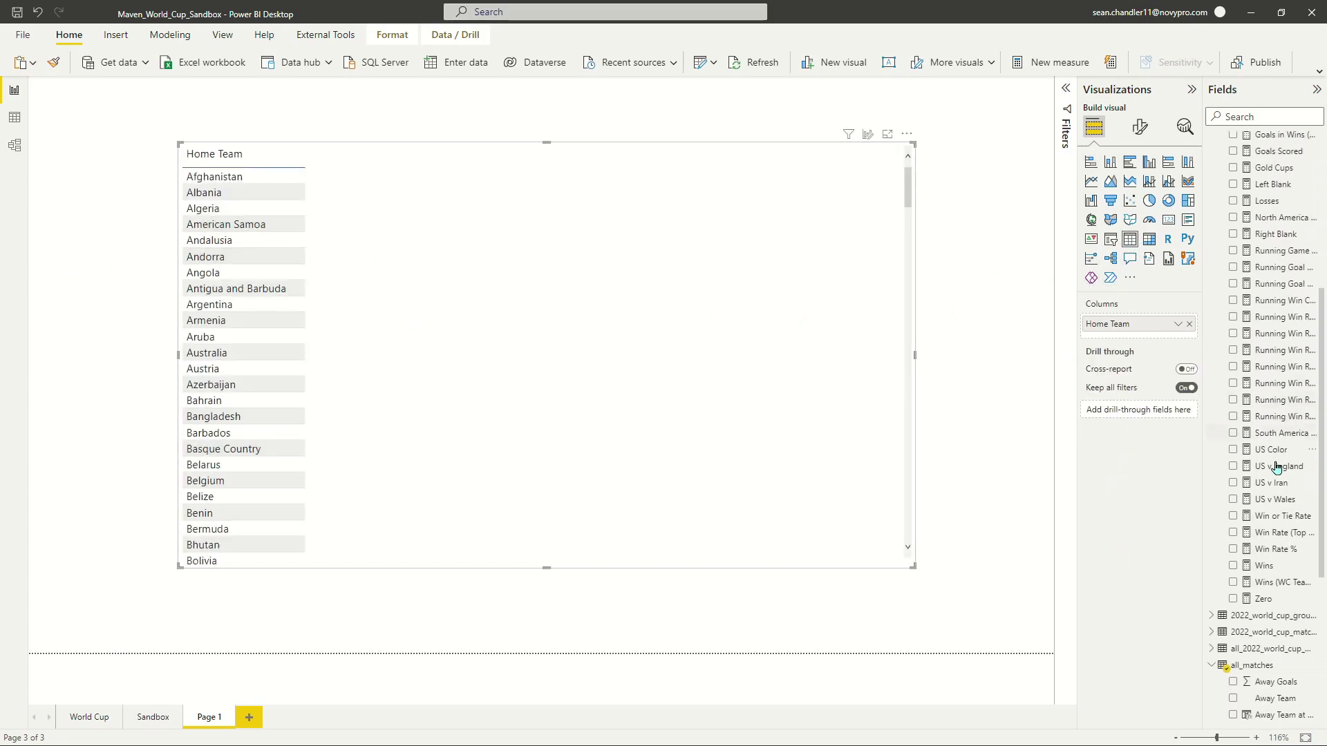
pyautogui.click(1271, 562)
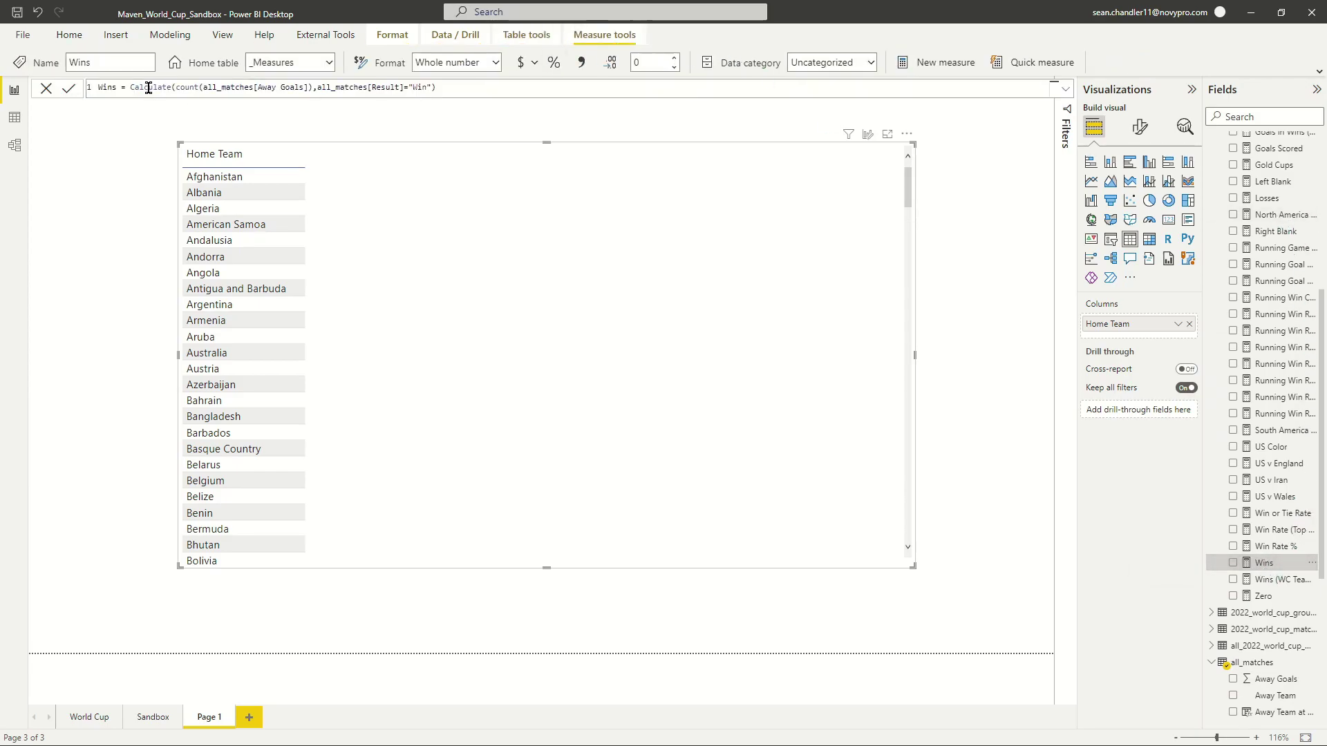
pyautogui.click(197, 87)
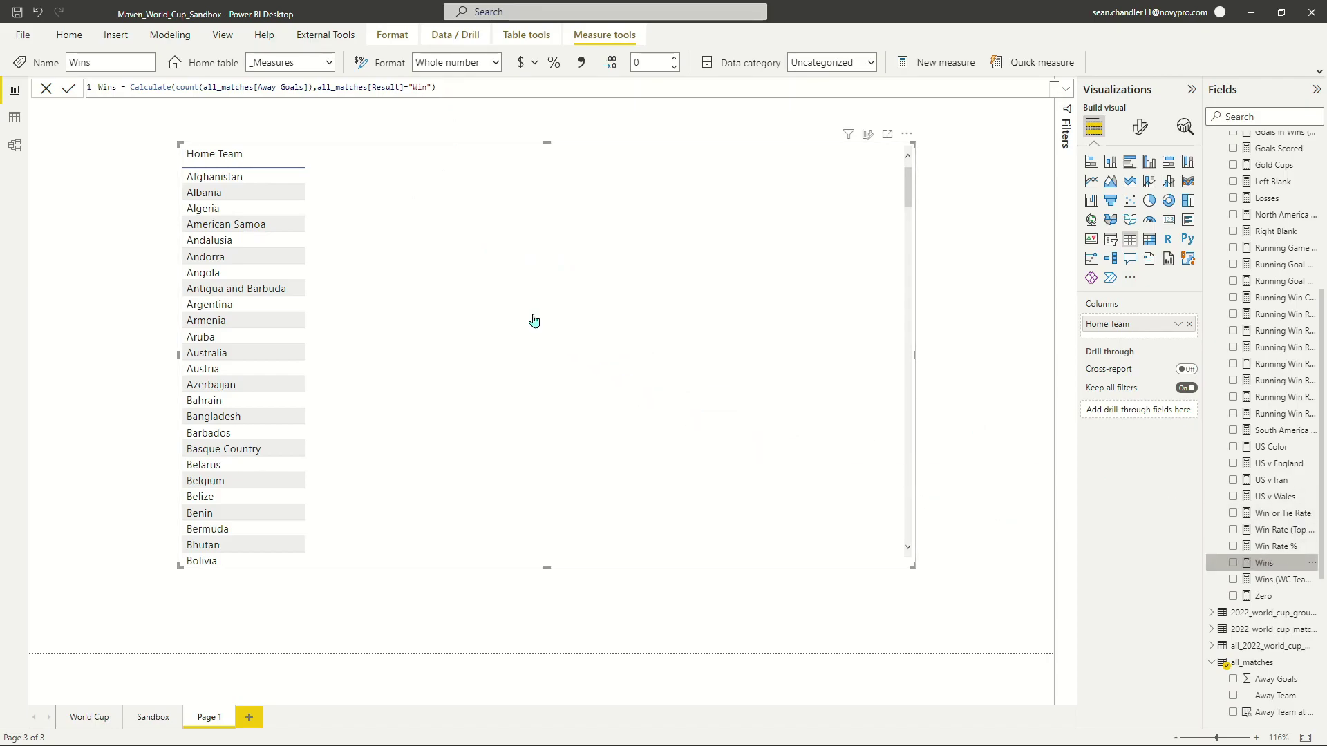
pyautogui.moveTo(534, 320); pyautogui.dragTo(536, 322)
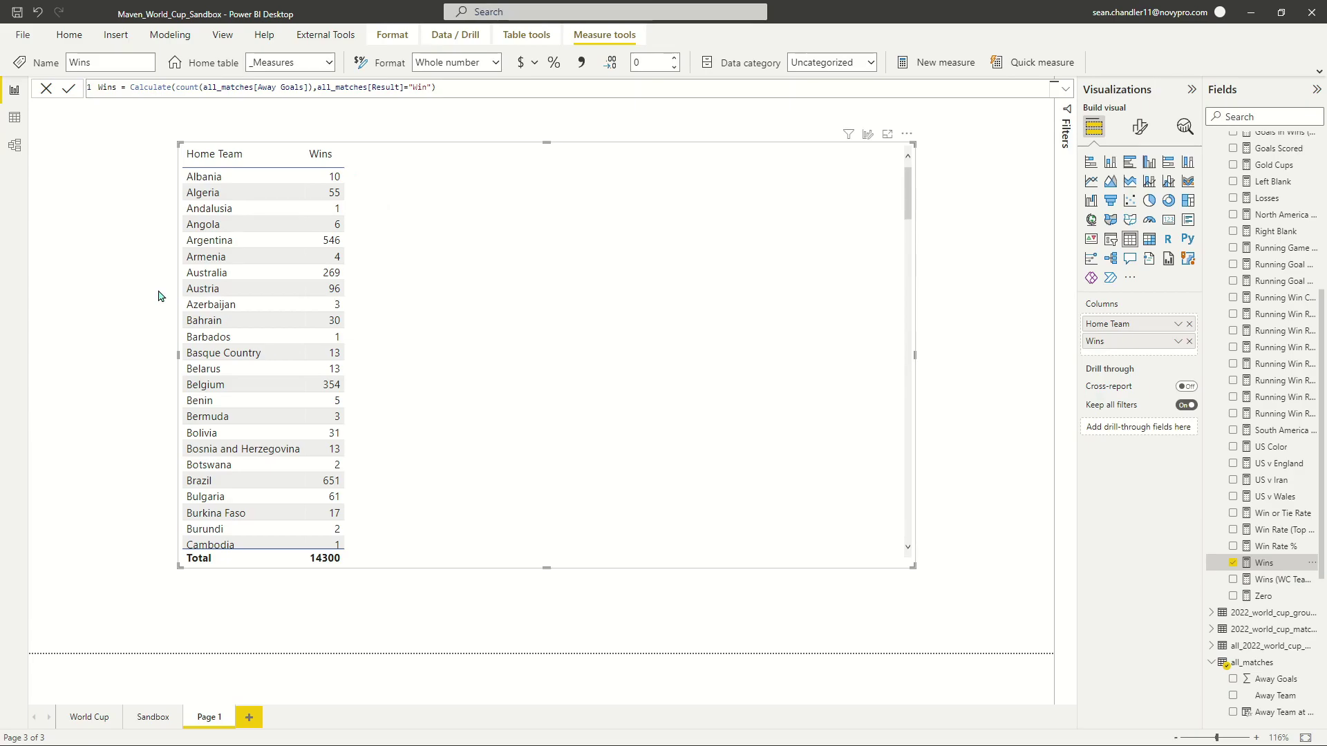
pyautogui.click(324, 163)
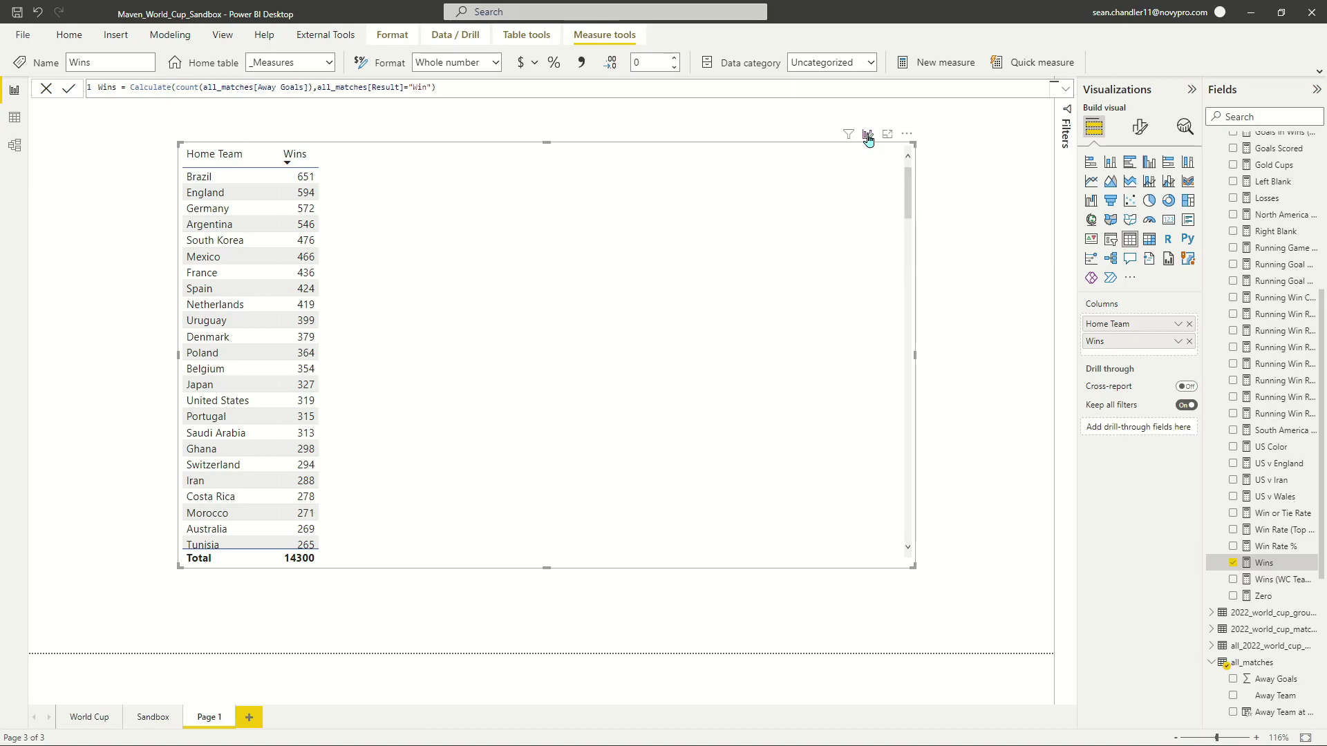
pyautogui.click(927, 177)
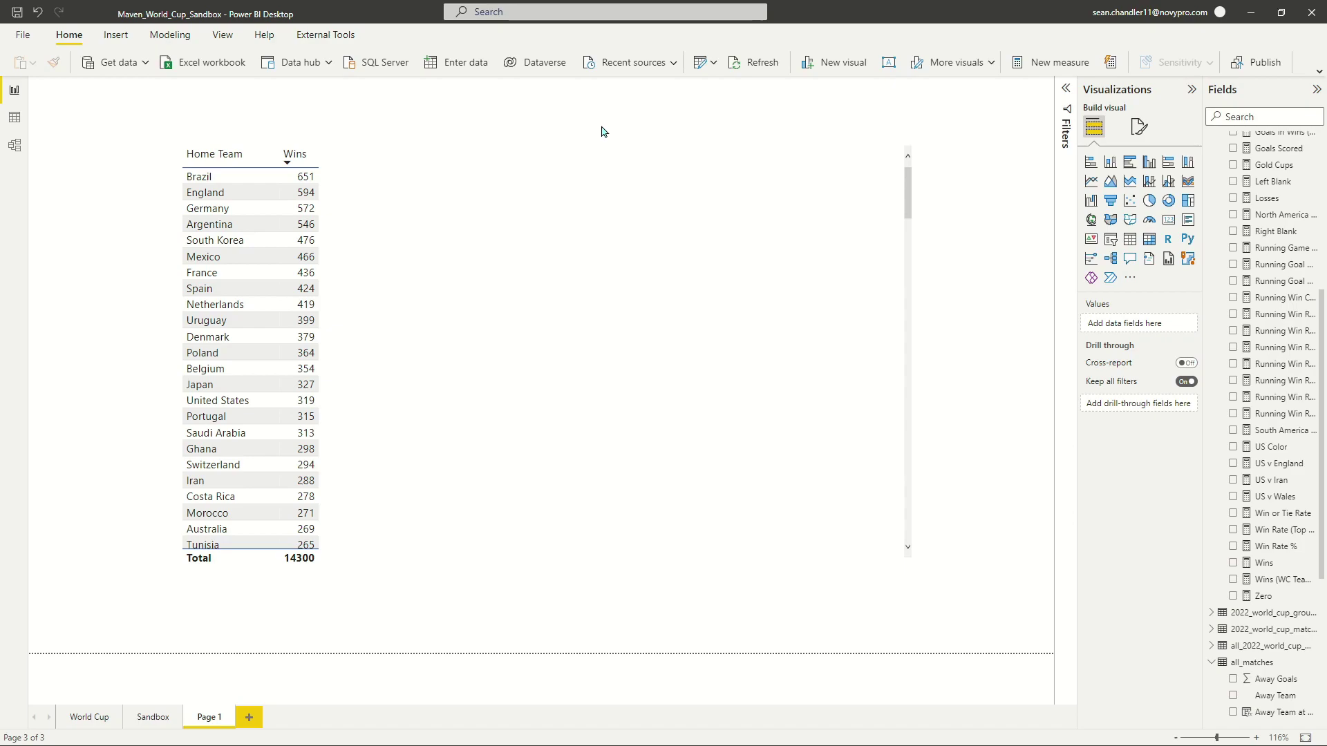
# - Switch to My workspace in the Power BI service and start creating a dataset from a local file
pyautogui.click(1252, 12)
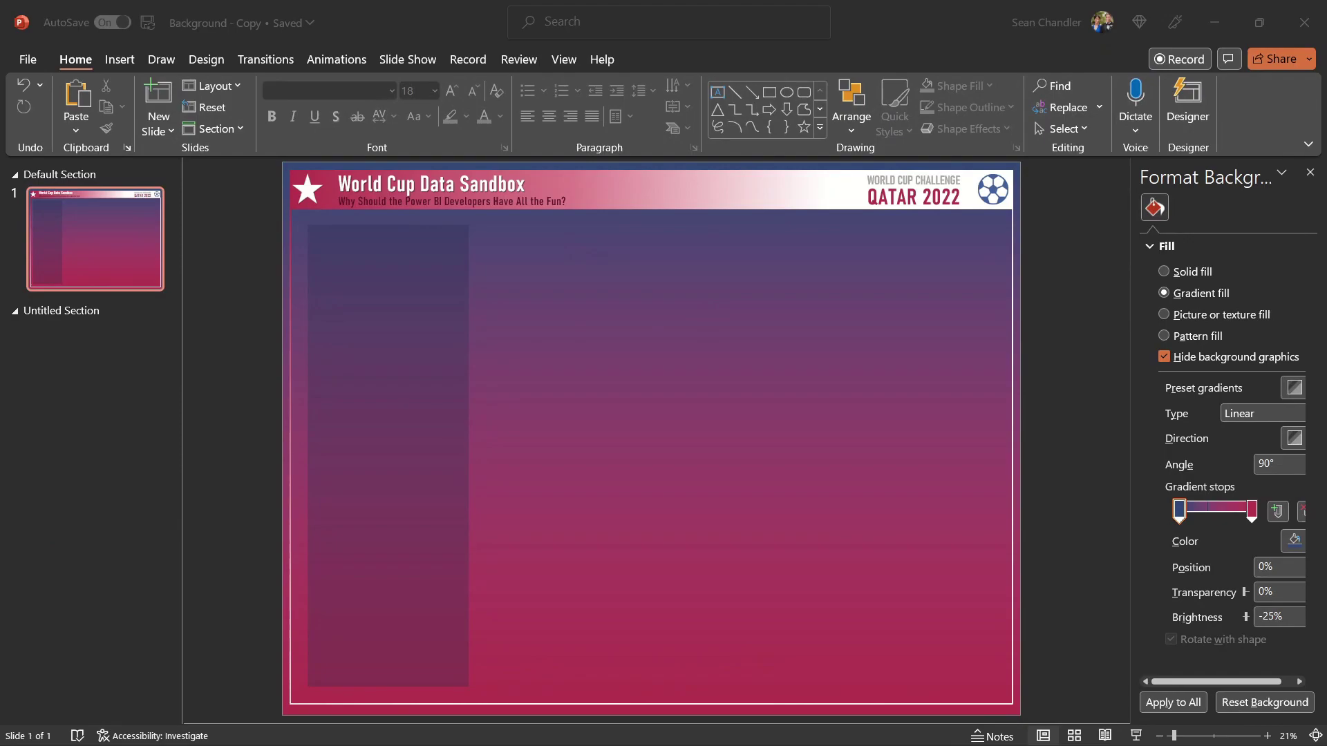
pyautogui.hotkey('alt', 'Tab')
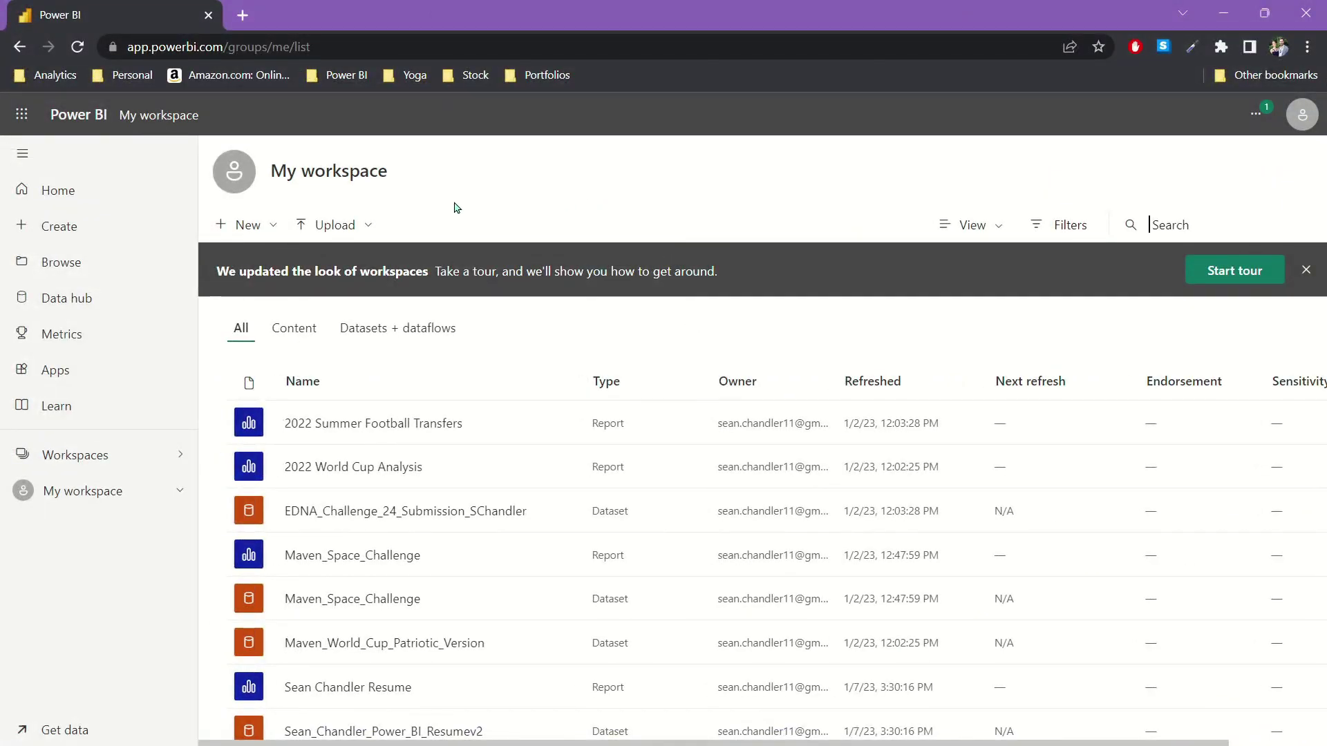
pyautogui.click(251, 228)
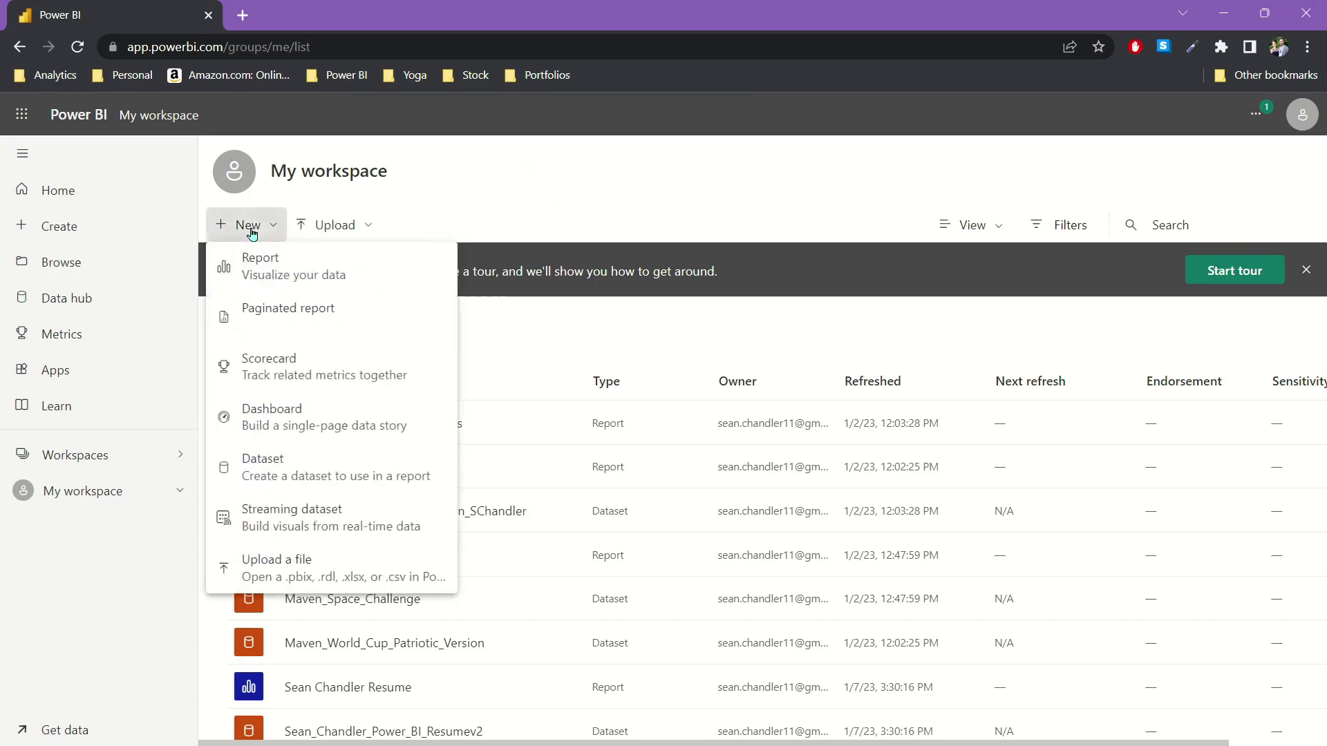
pyautogui.click(302, 462)
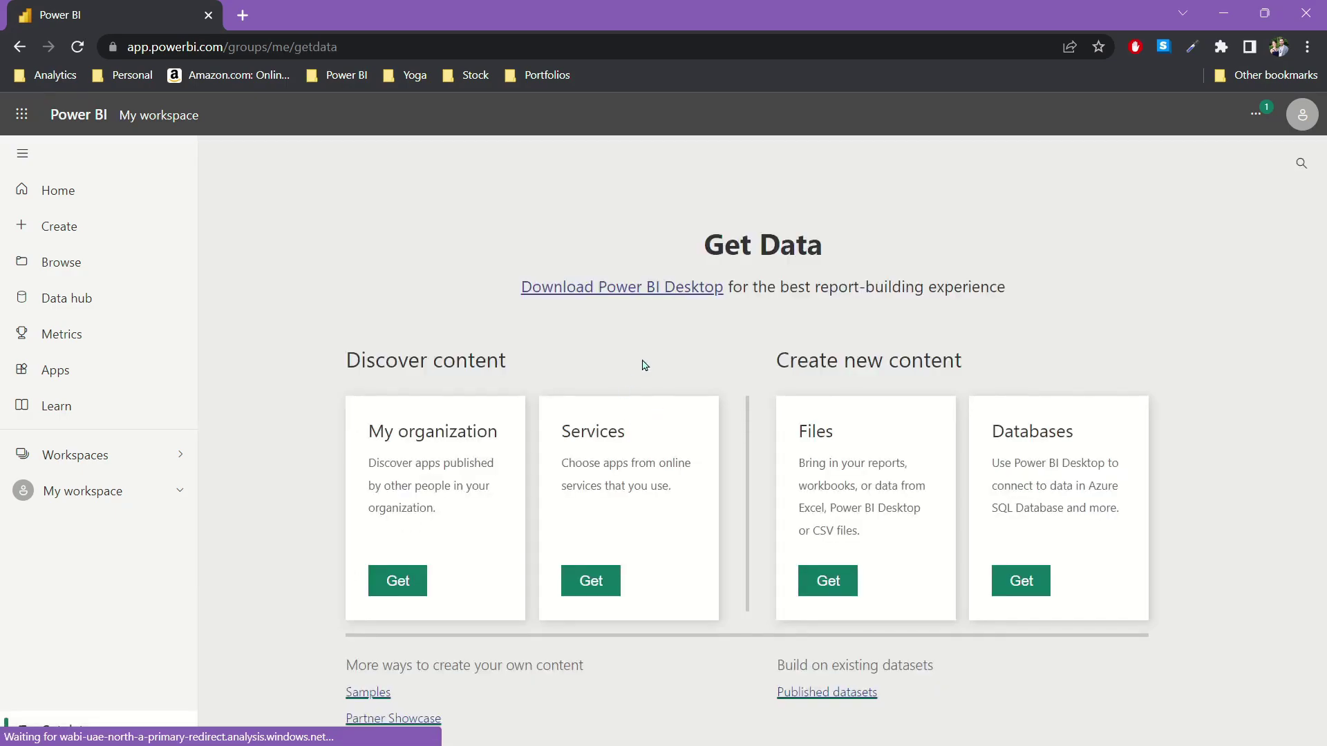
pyautogui.click(809, 584)
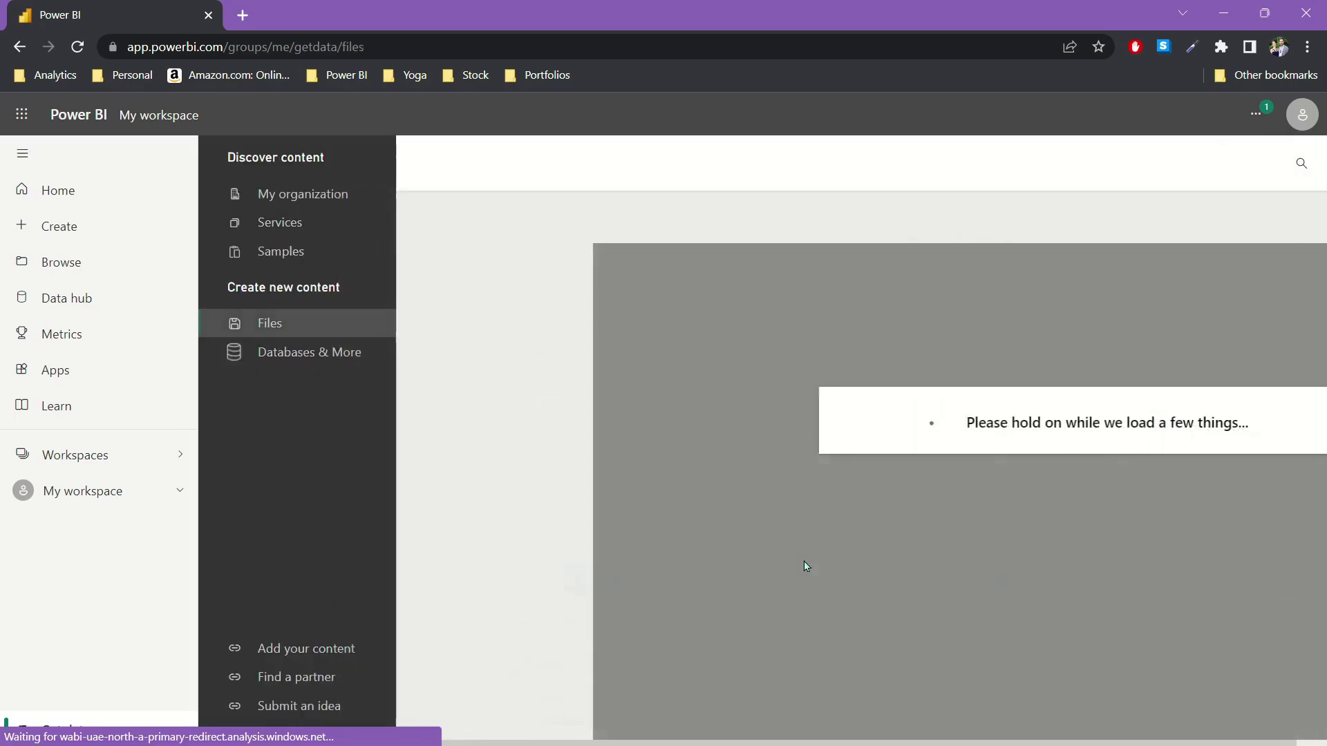
pyautogui.click(500, 334)
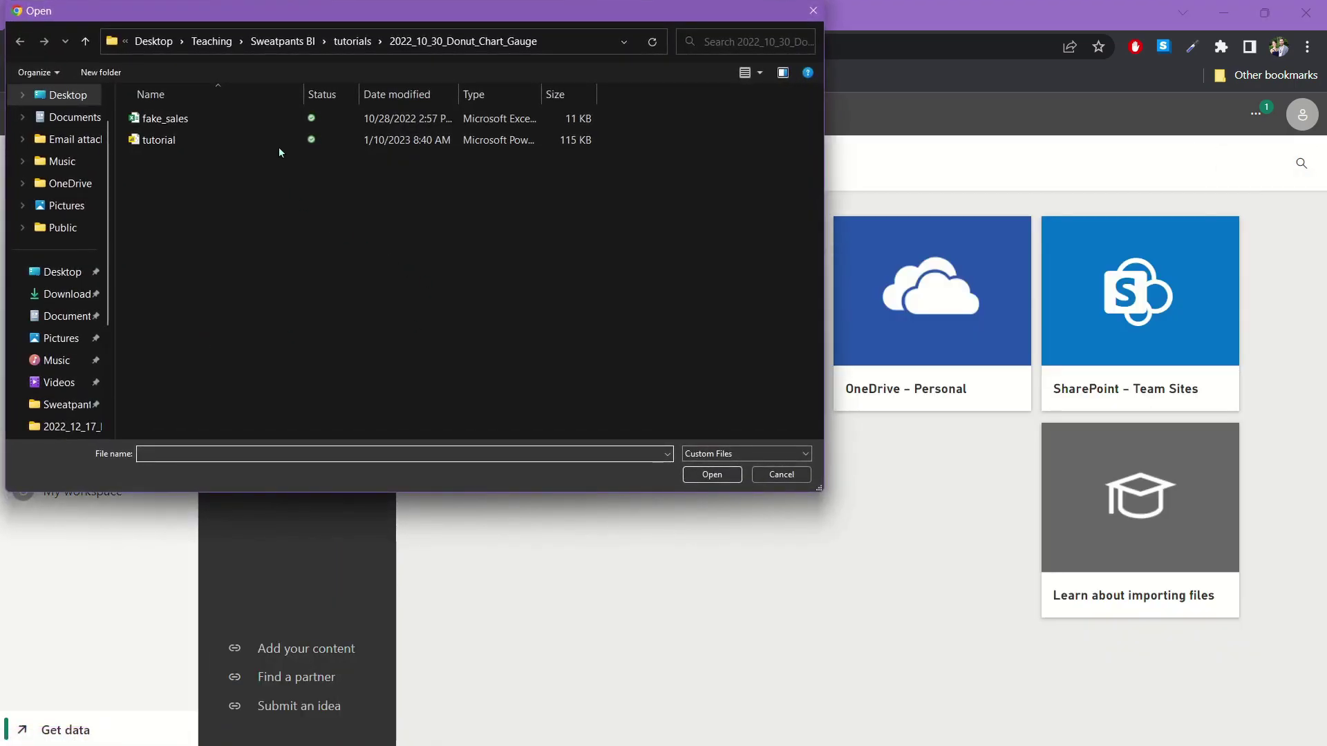
# - Find the Maven_World_Cup_Sandbox file in the 2023_01_10_Creating_a_Sandbox folder under Sweatpants BI and upload it to the workspace
pyautogui.click(352, 43)
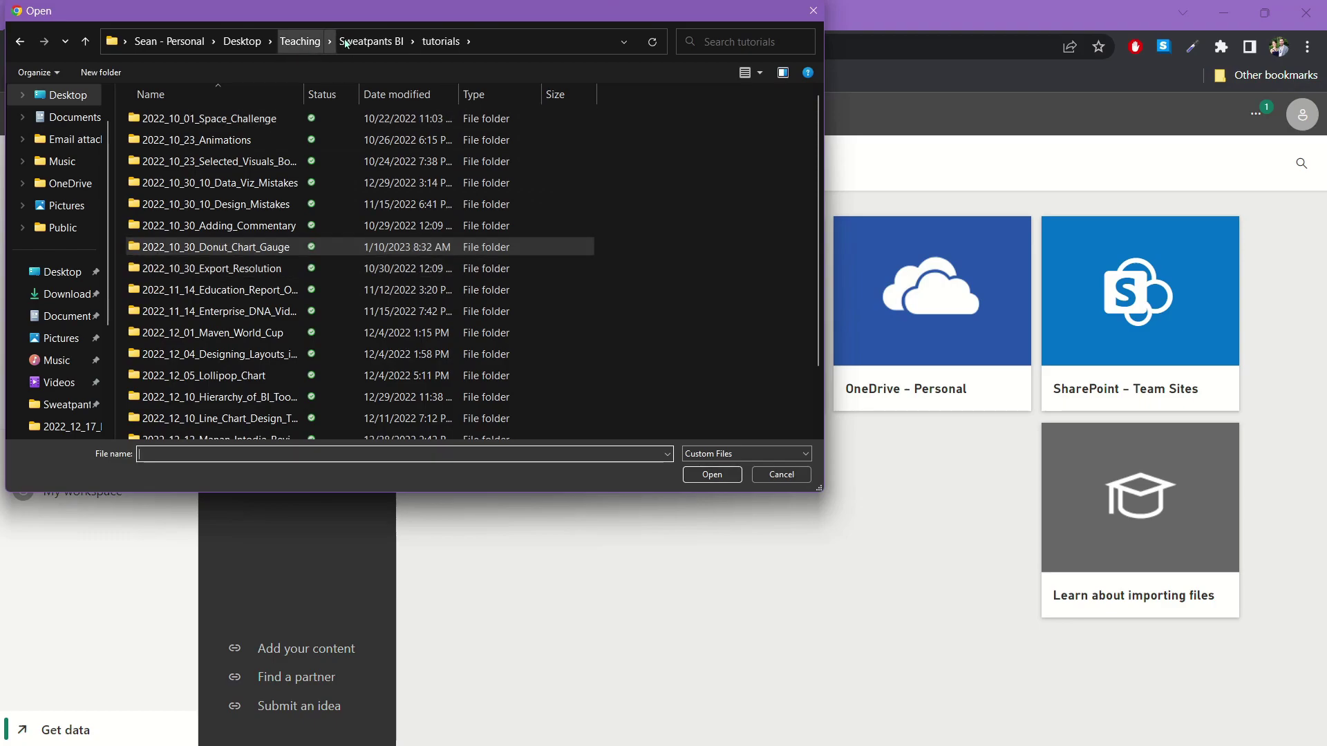
pyautogui.scroll(-2, 335, 235)
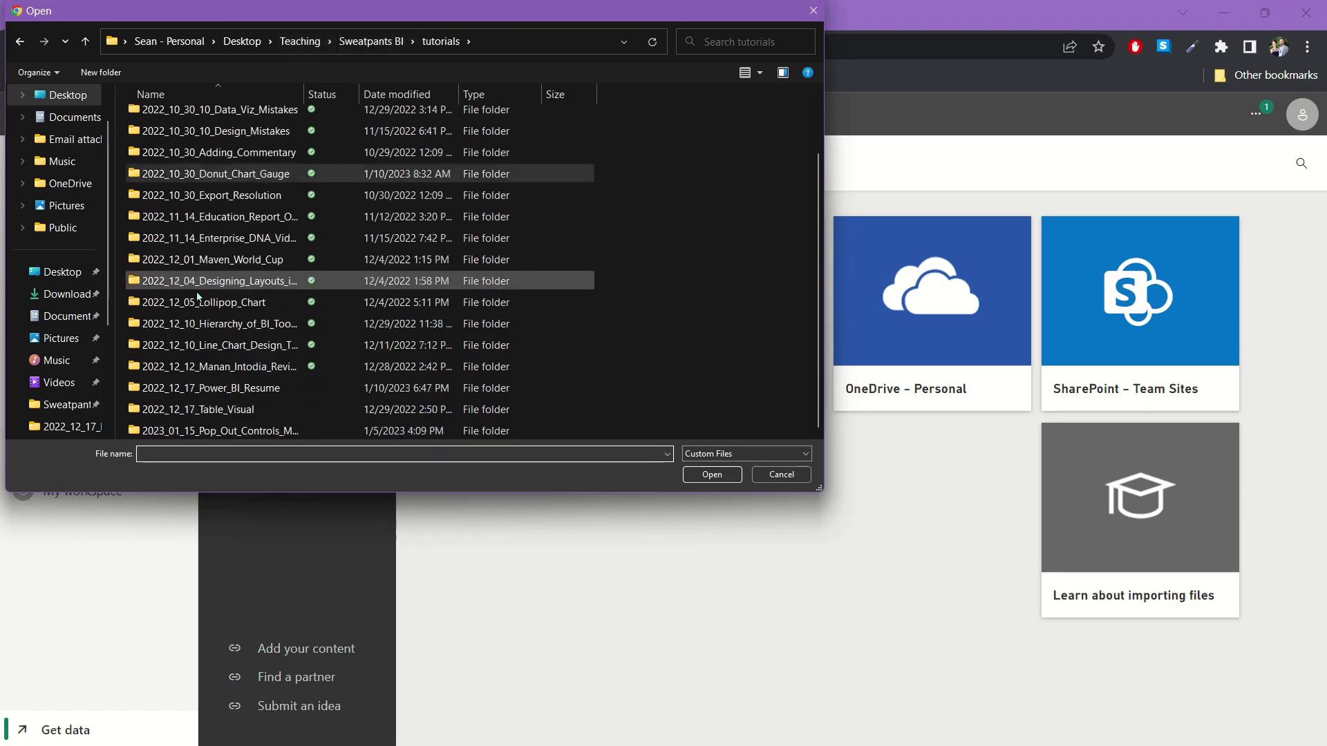
pyautogui.click(371, 41)
pyautogui.doubleClick(240, 304)
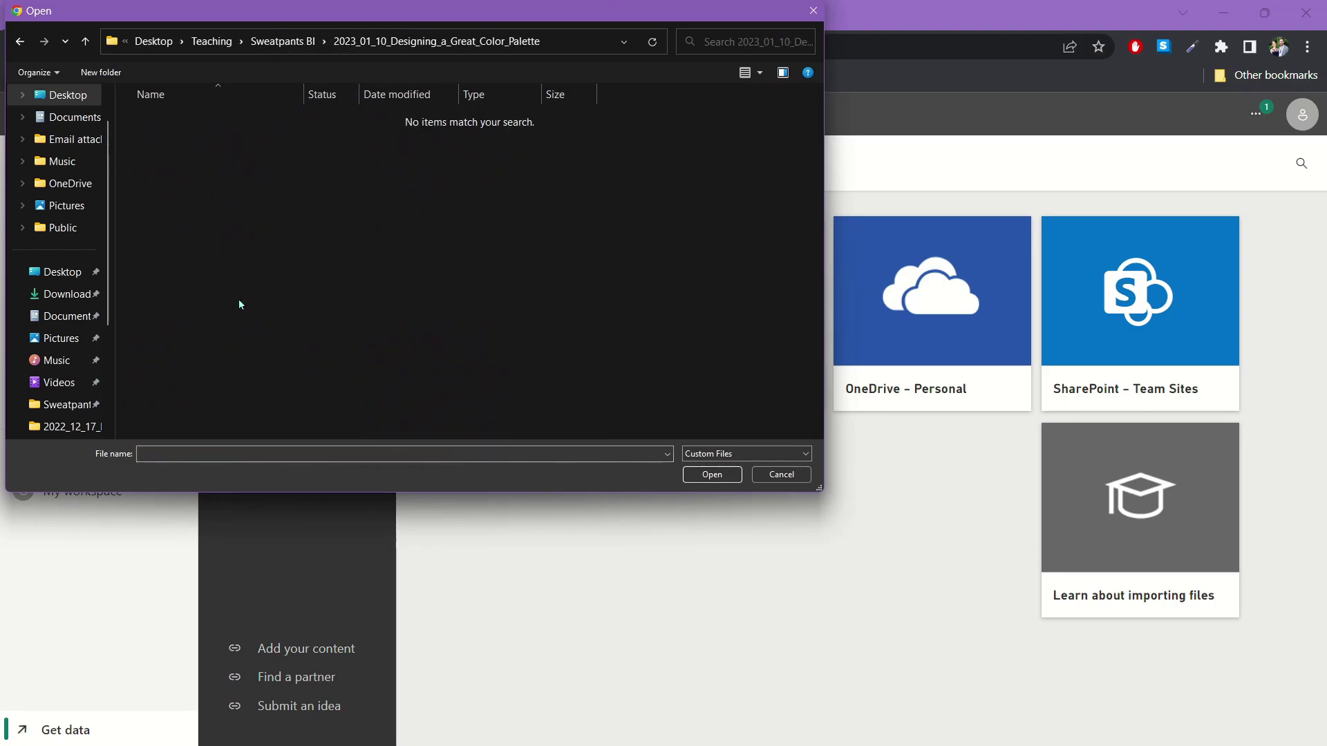
pyautogui.click(283, 41)
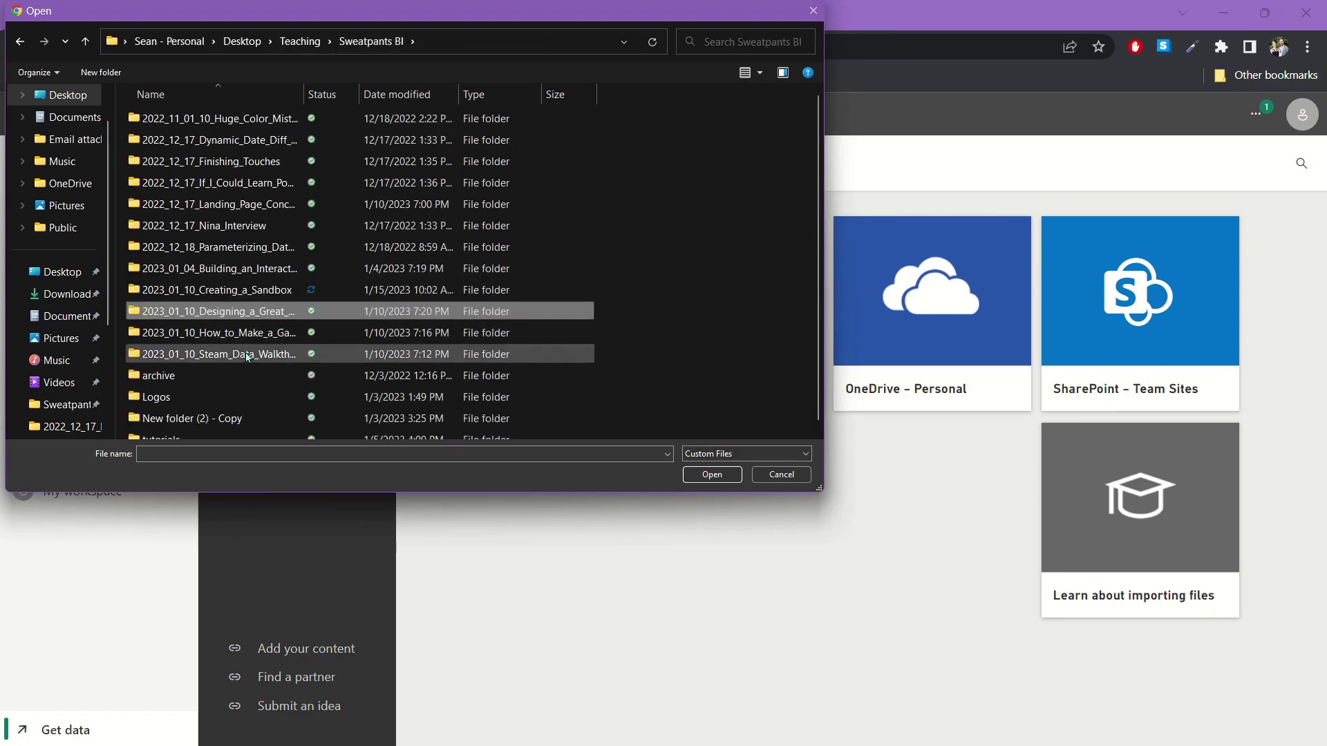
pyautogui.doubleClick(242, 293)
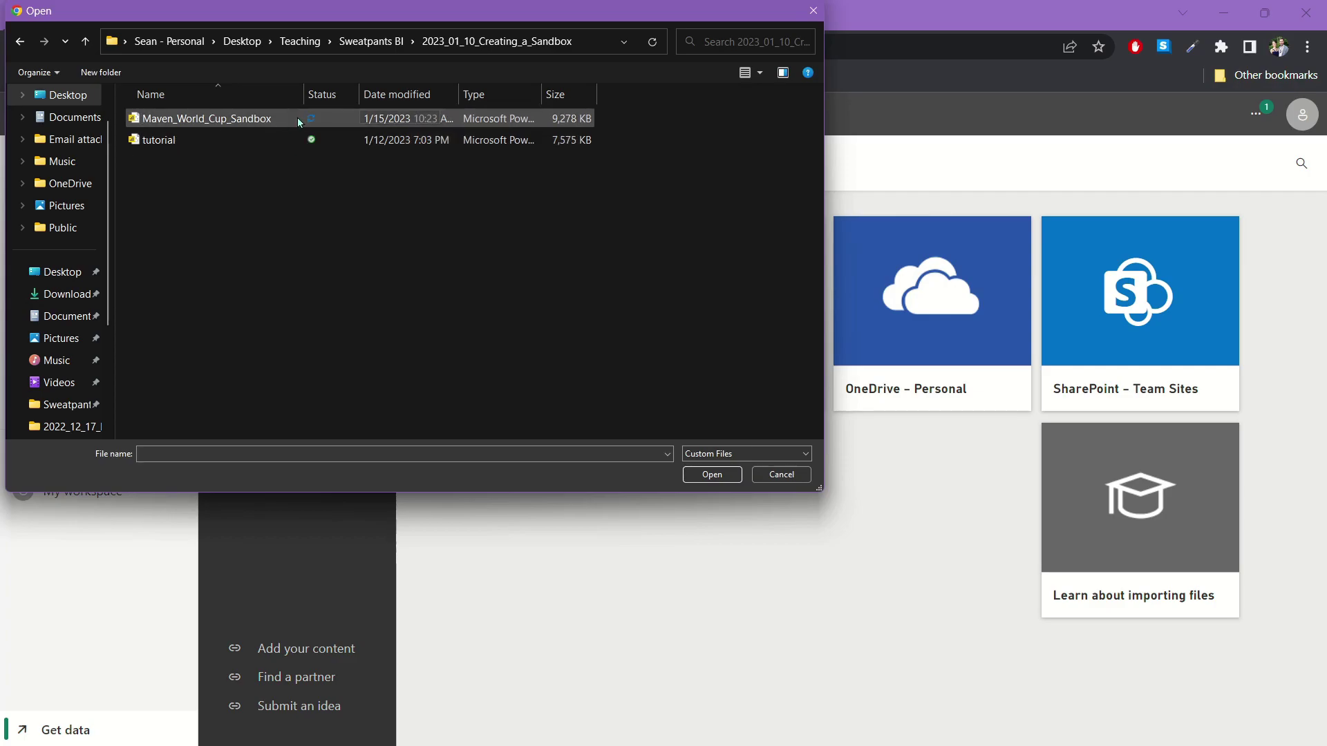
pyautogui.doubleClick(267, 118)
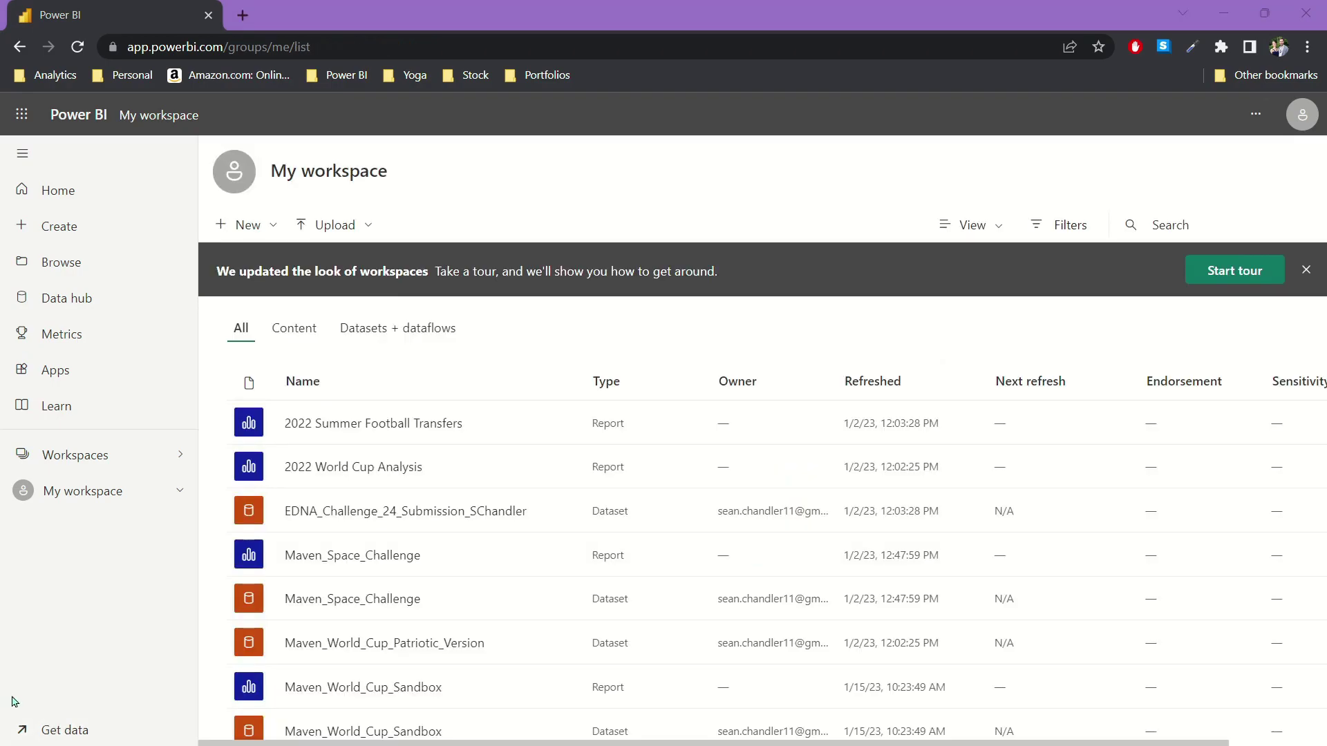
# - Open the Maven_World_Cup_Sandbox report from My workspace and dismiss the tip about personalizing visuals
pyautogui.scroll(-3, 504, 401)
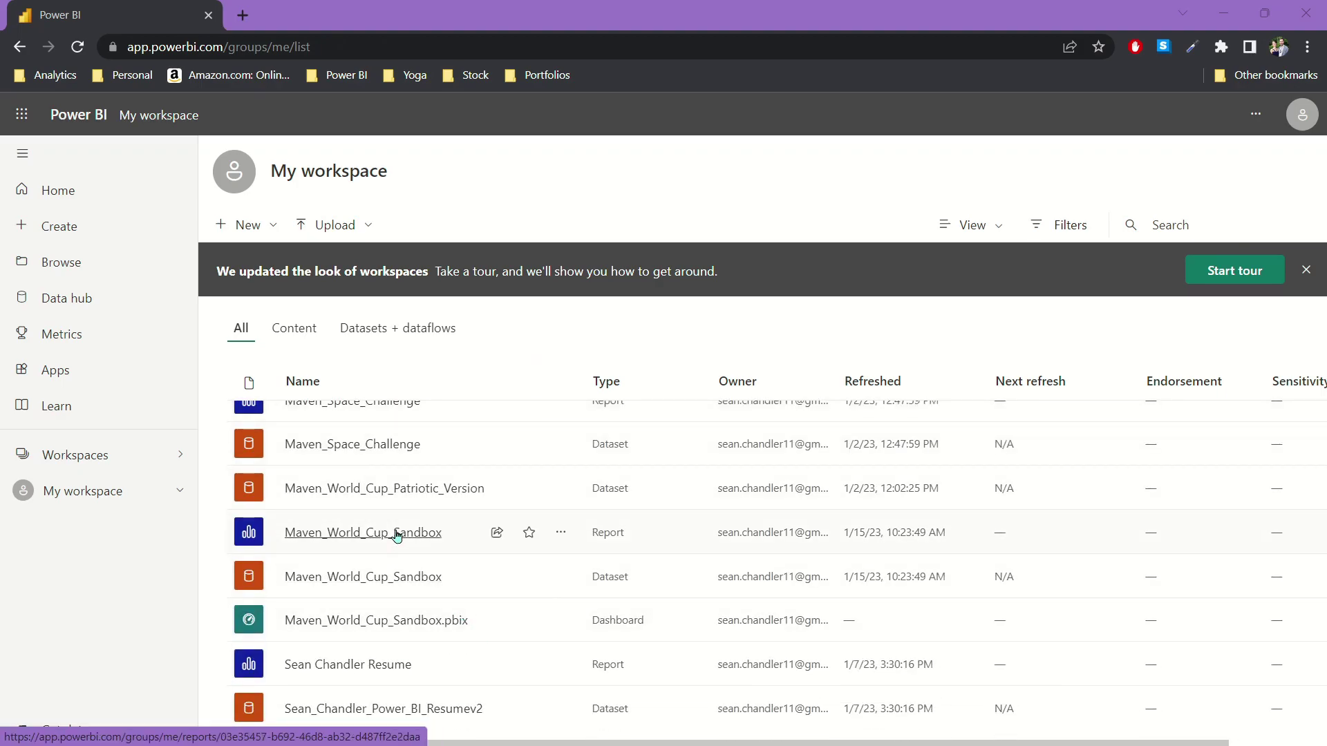
pyautogui.click(394, 533)
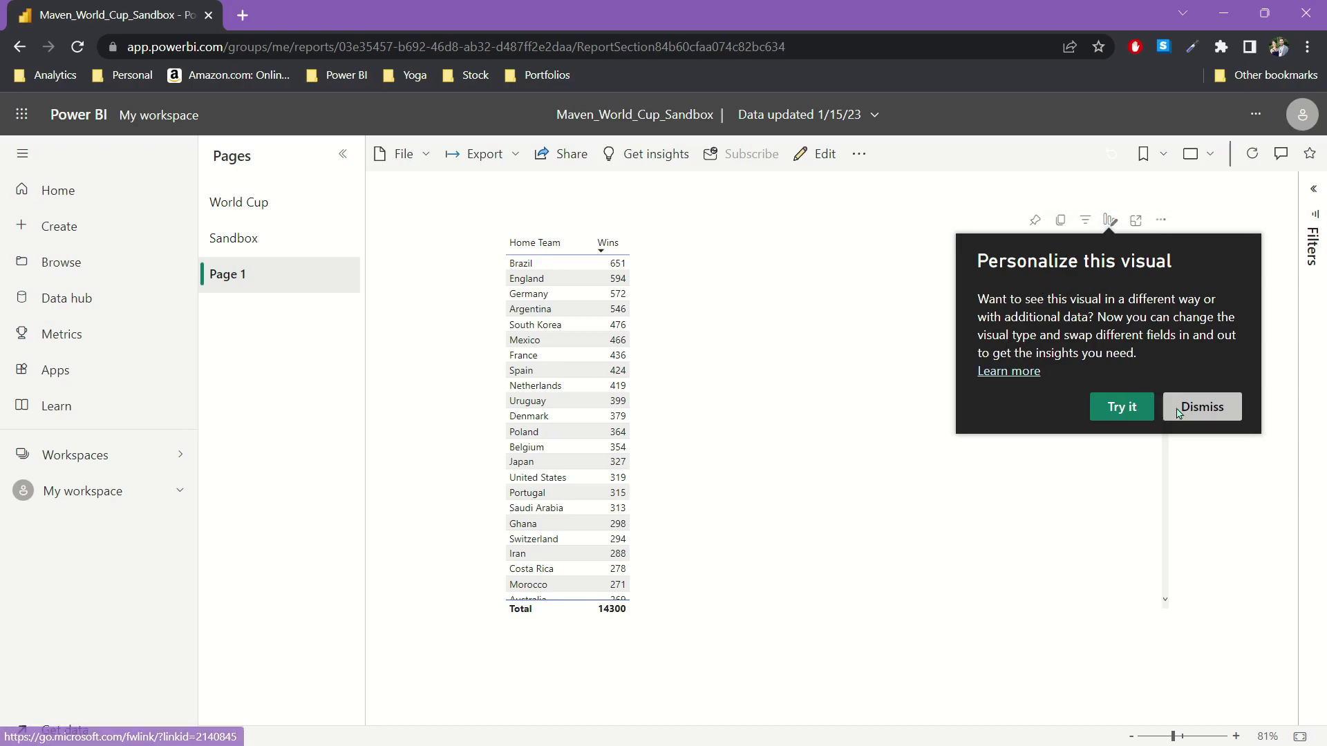
pyautogui.click(1203, 413)
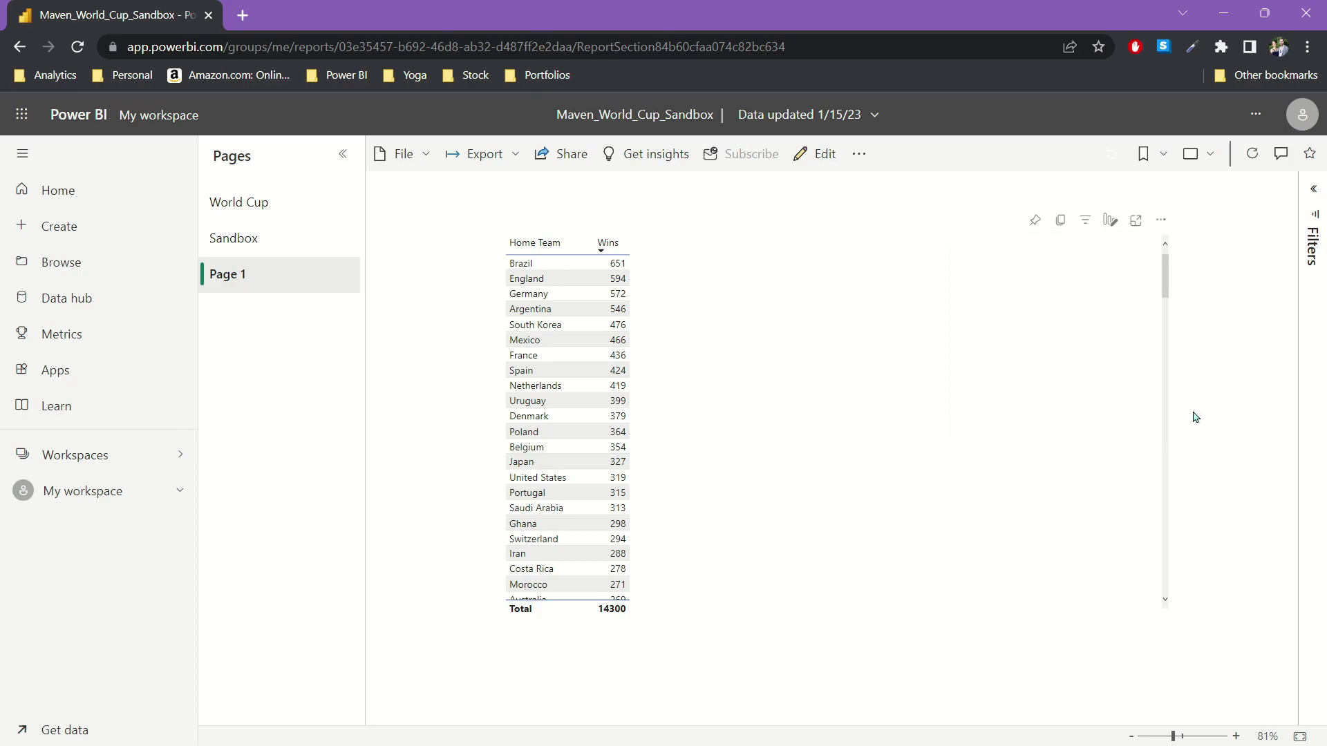
# - Start personalizing the Home Team table and examine the tables, columns and _Measures available to report readers
pyautogui.click(1109, 222)
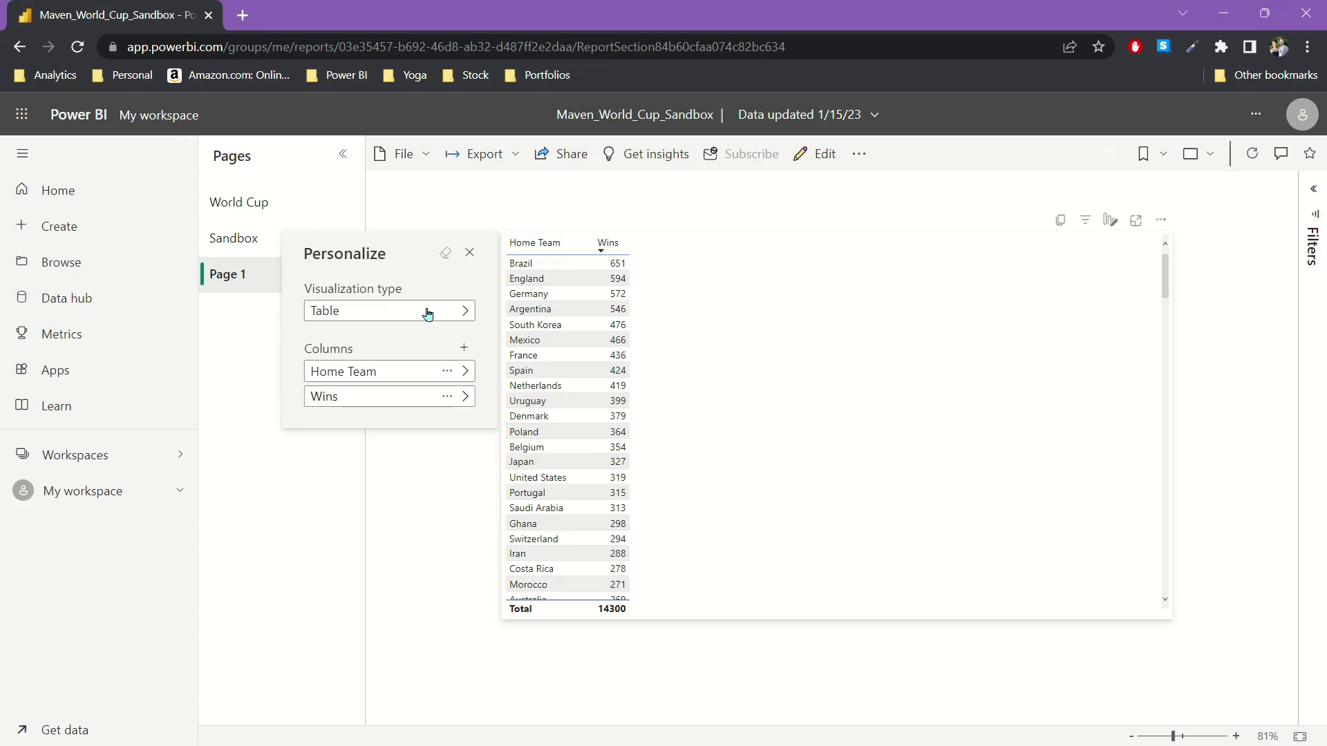
pyautogui.click(444, 373)
pyautogui.click(418, 382)
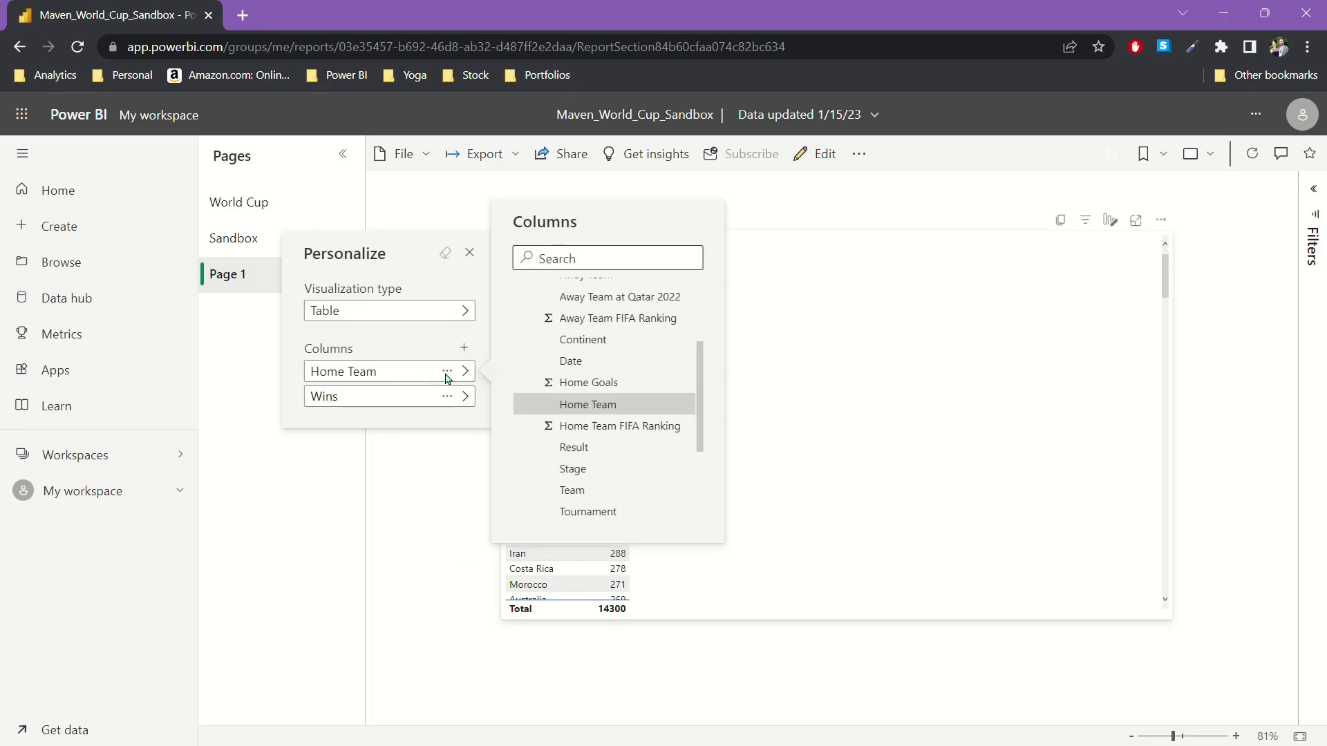
pyautogui.scroll(3, 608, 390)
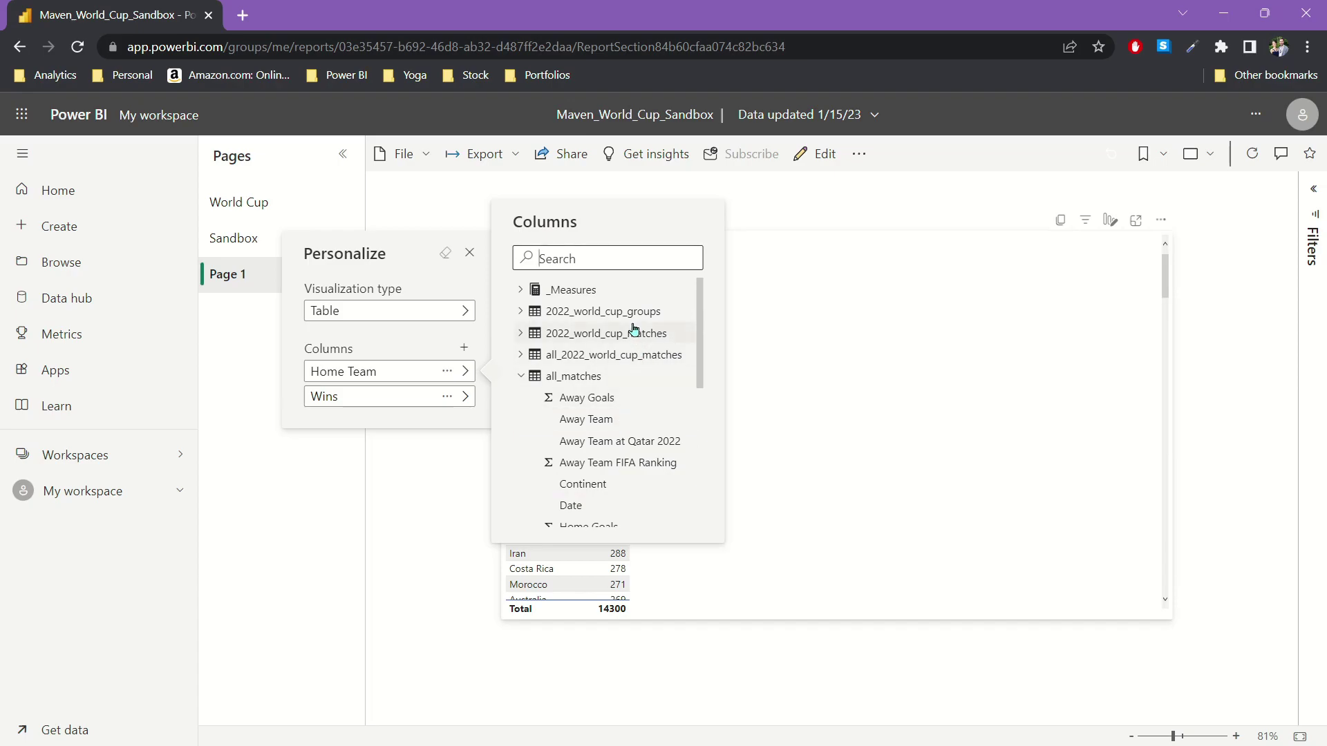
pyautogui.scroll(-5, 632, 326)
pyautogui.scroll(5, 633, 326)
pyautogui.scroll(-5, 630, 366)
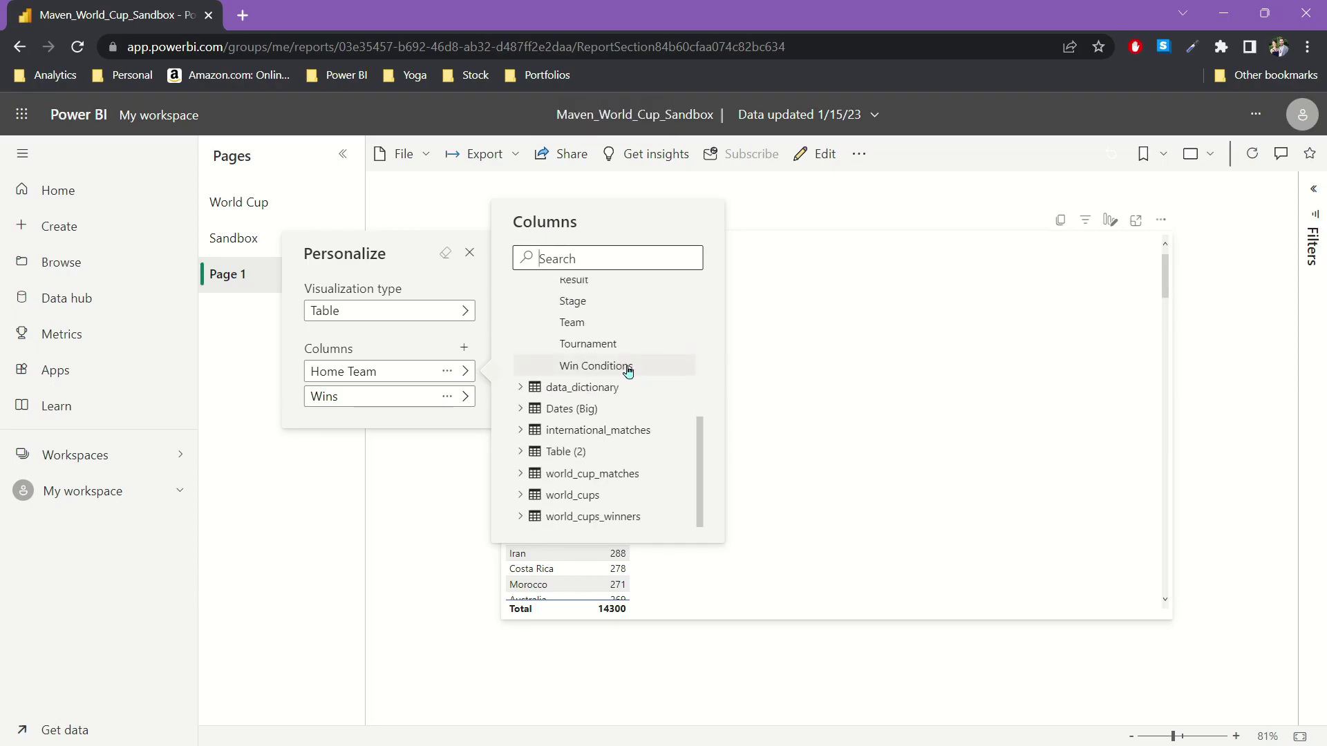
pyautogui.scroll(5, 628, 372)
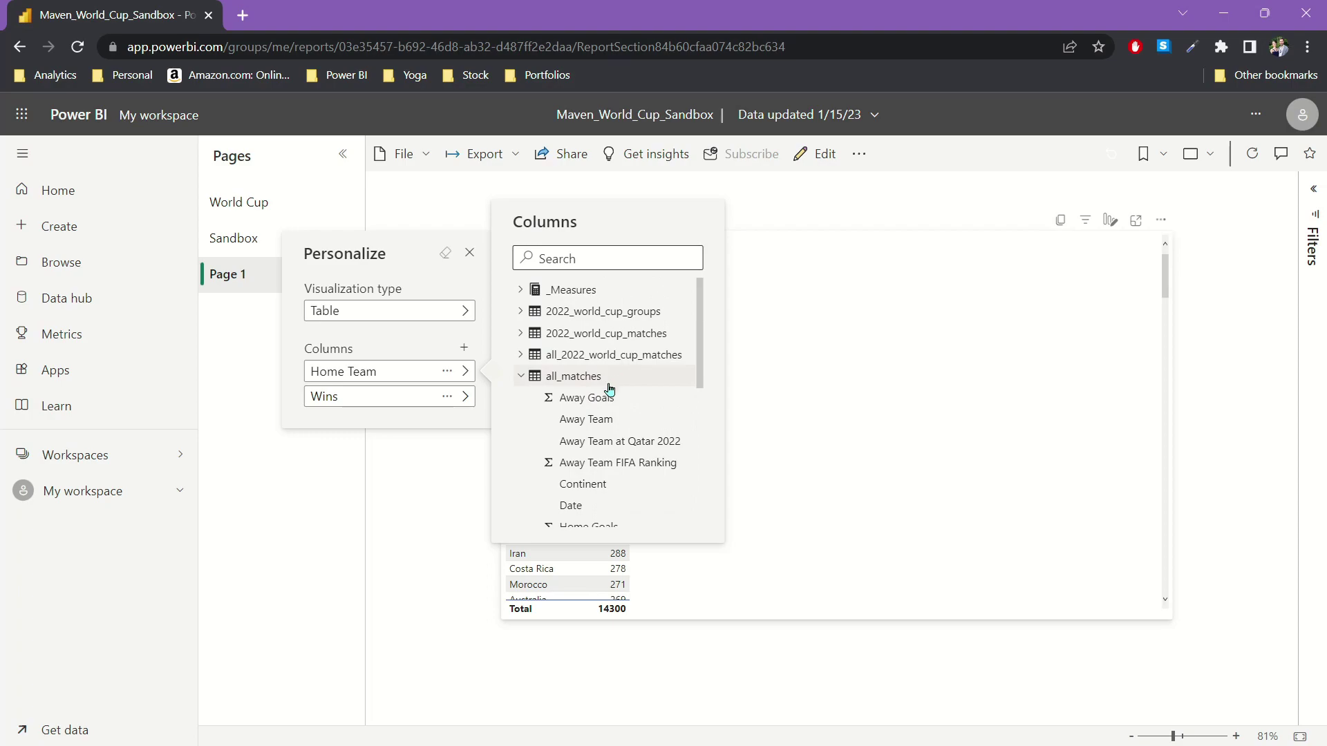
pyautogui.click(532, 296)
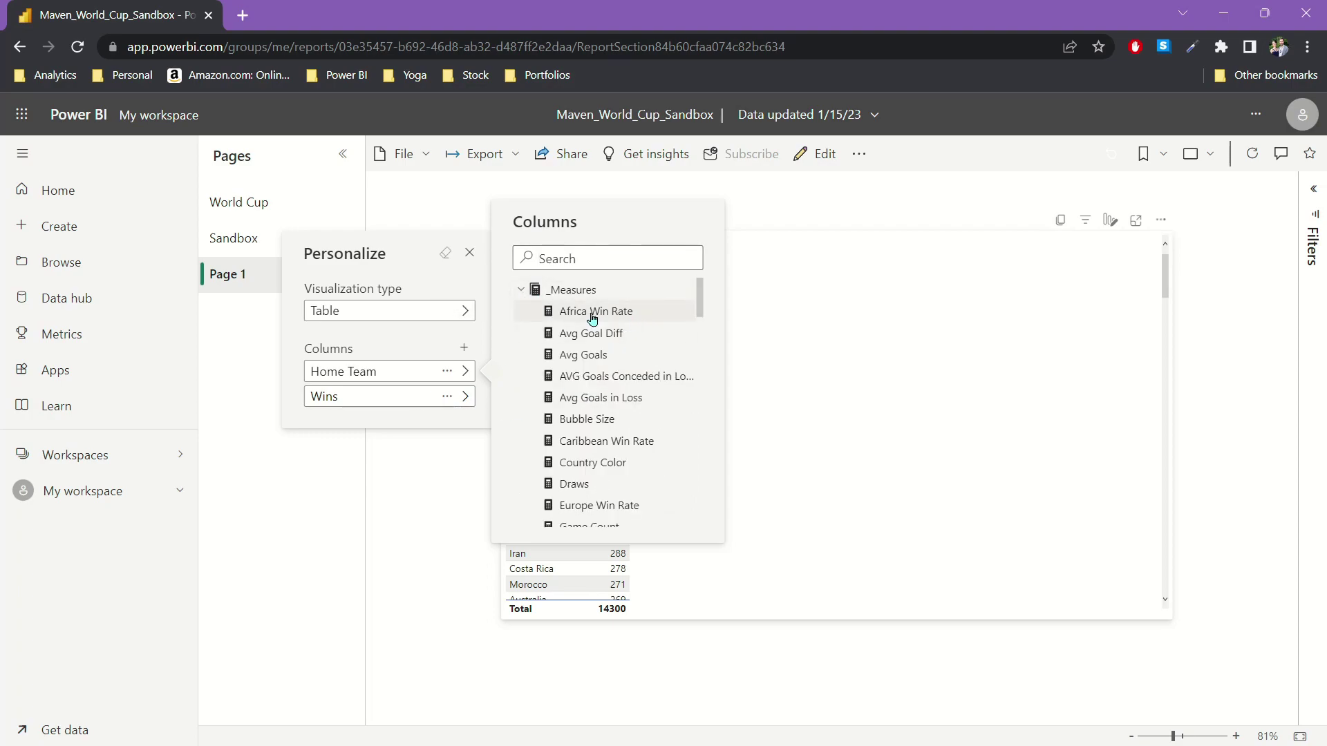
pyautogui.scroll(-10, 605, 408)
pyautogui.scroll(10, 598, 420)
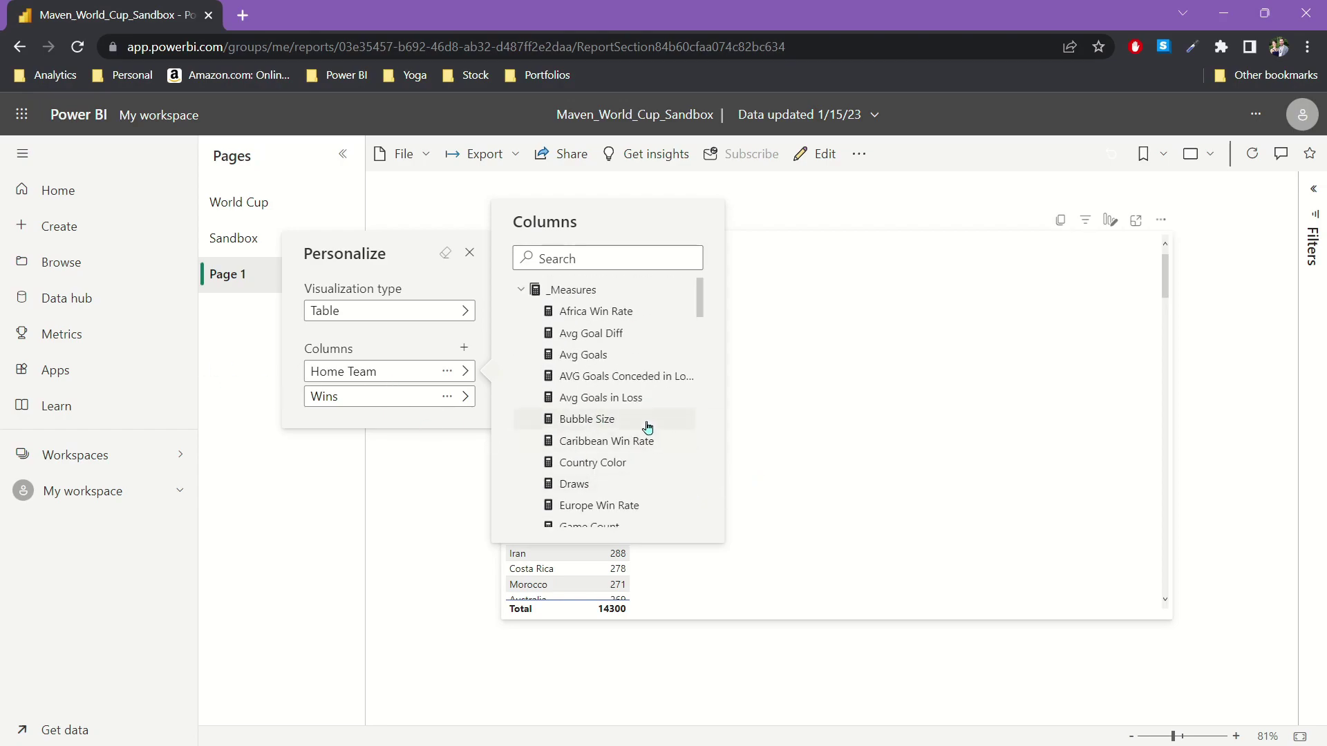
pyautogui.scroll(-6, 632, 443)
pyautogui.scroll(3, 647, 413)
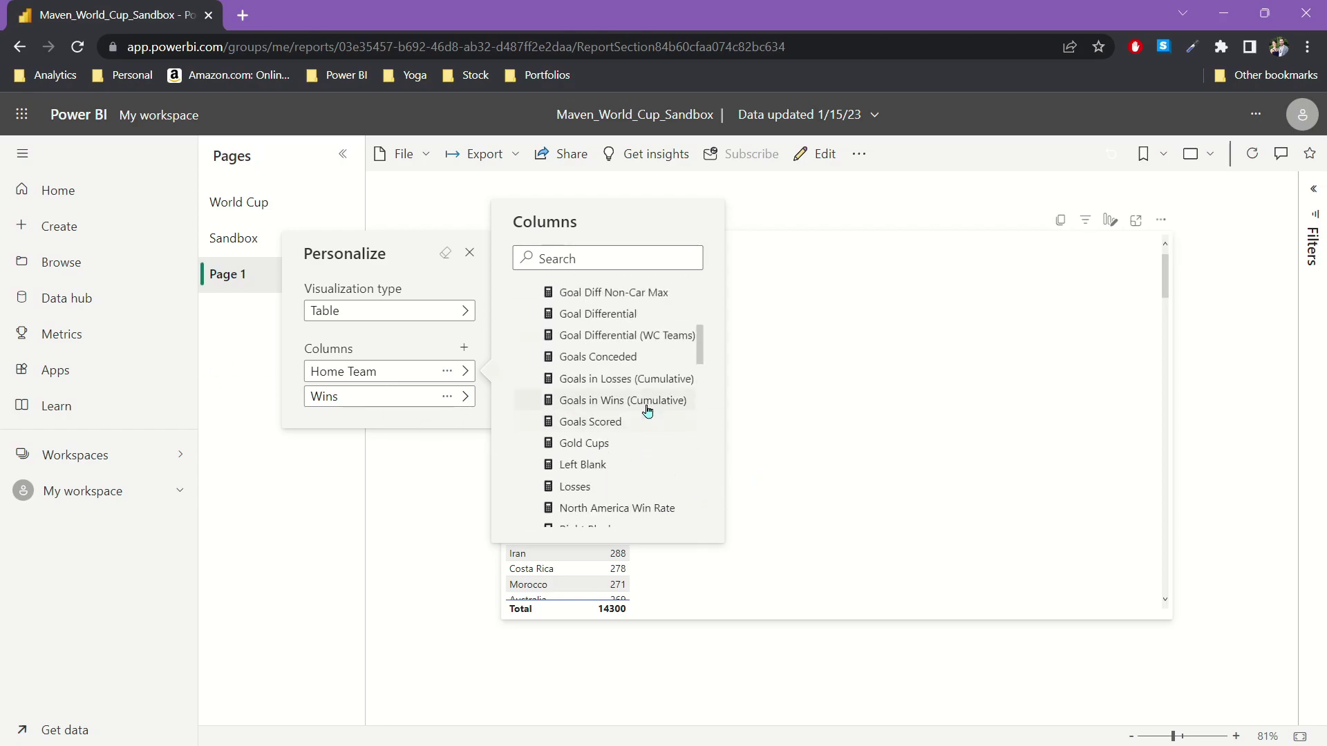
# - Add the Losses measure from _Measures as a new column in the personalized Home Team table
pyautogui.click(465, 350)
pyautogui.click(465, 349)
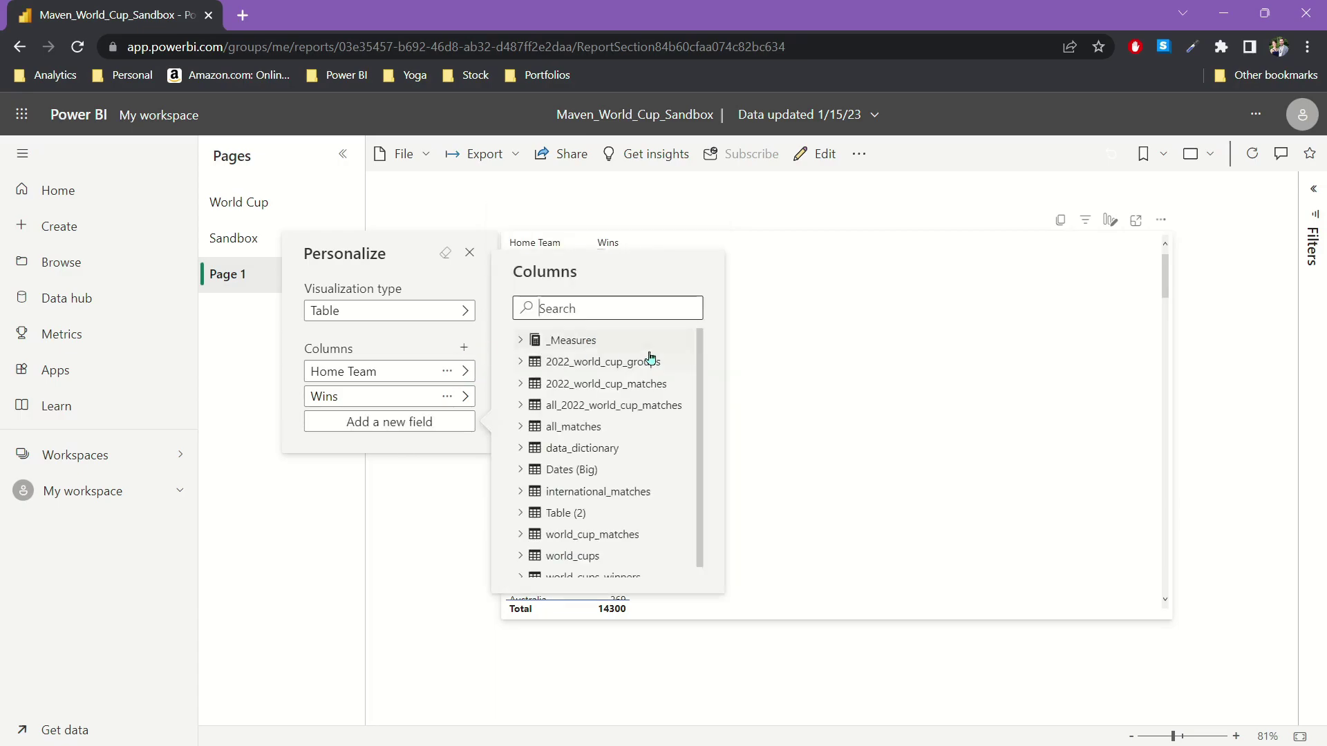
pyautogui.click(521, 340)
pyautogui.scroll(-5, 620, 443)
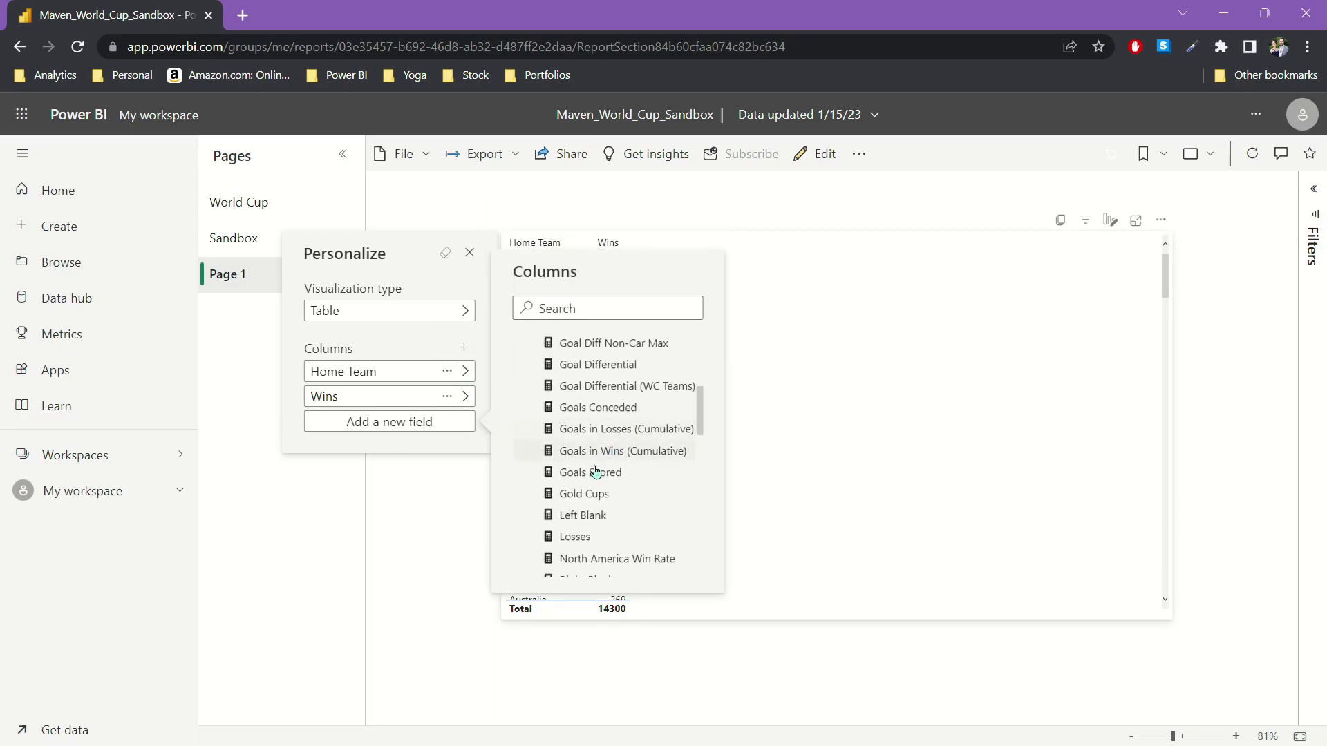
pyautogui.click(589, 539)
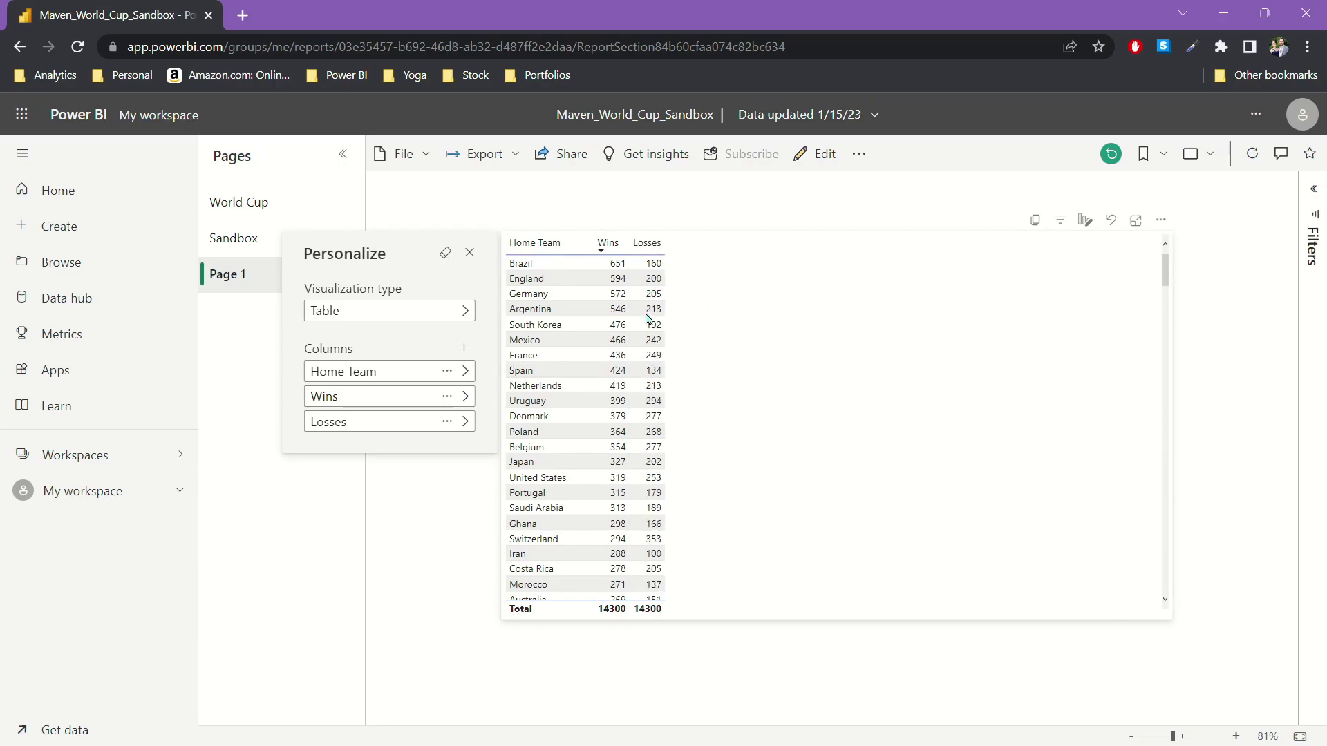
# - Add the Draws measure from _Measures as another column in the personalized Home Team table
pyautogui.click(464, 348)
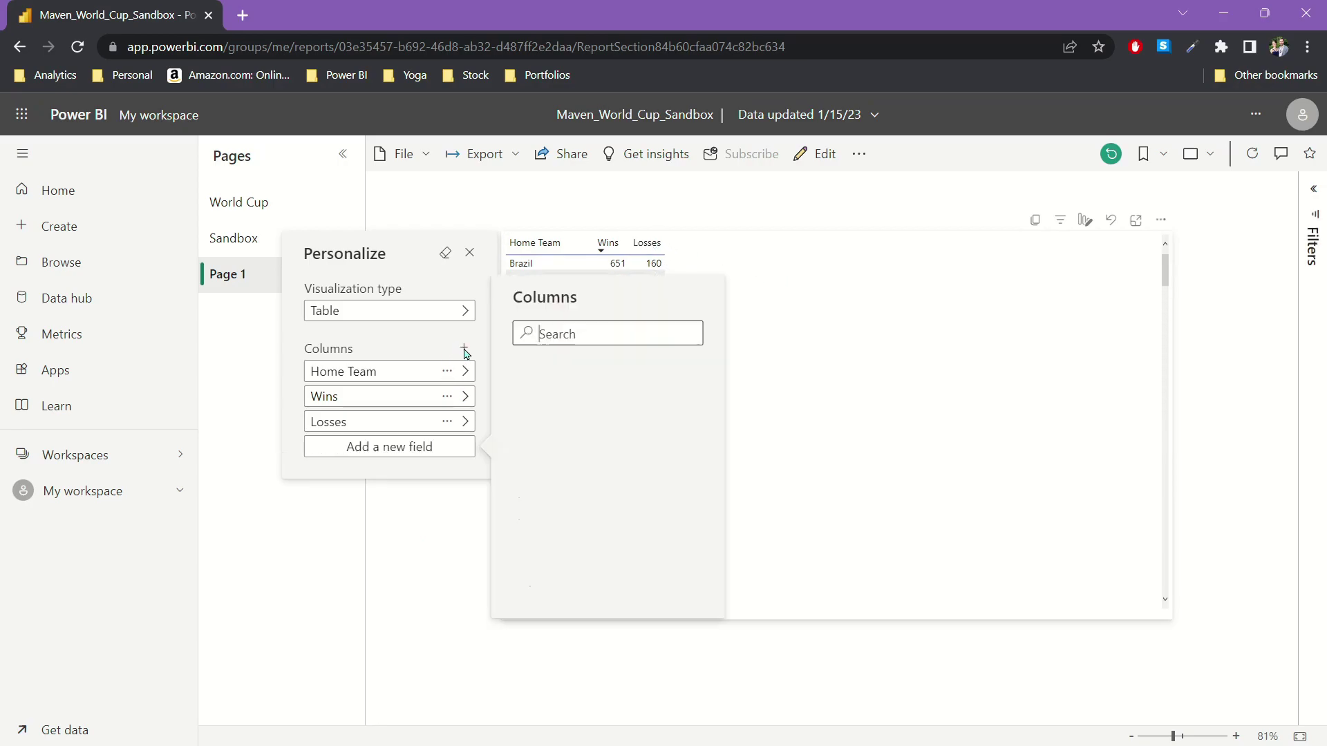
pyautogui.click(410, 450)
pyautogui.click(463, 348)
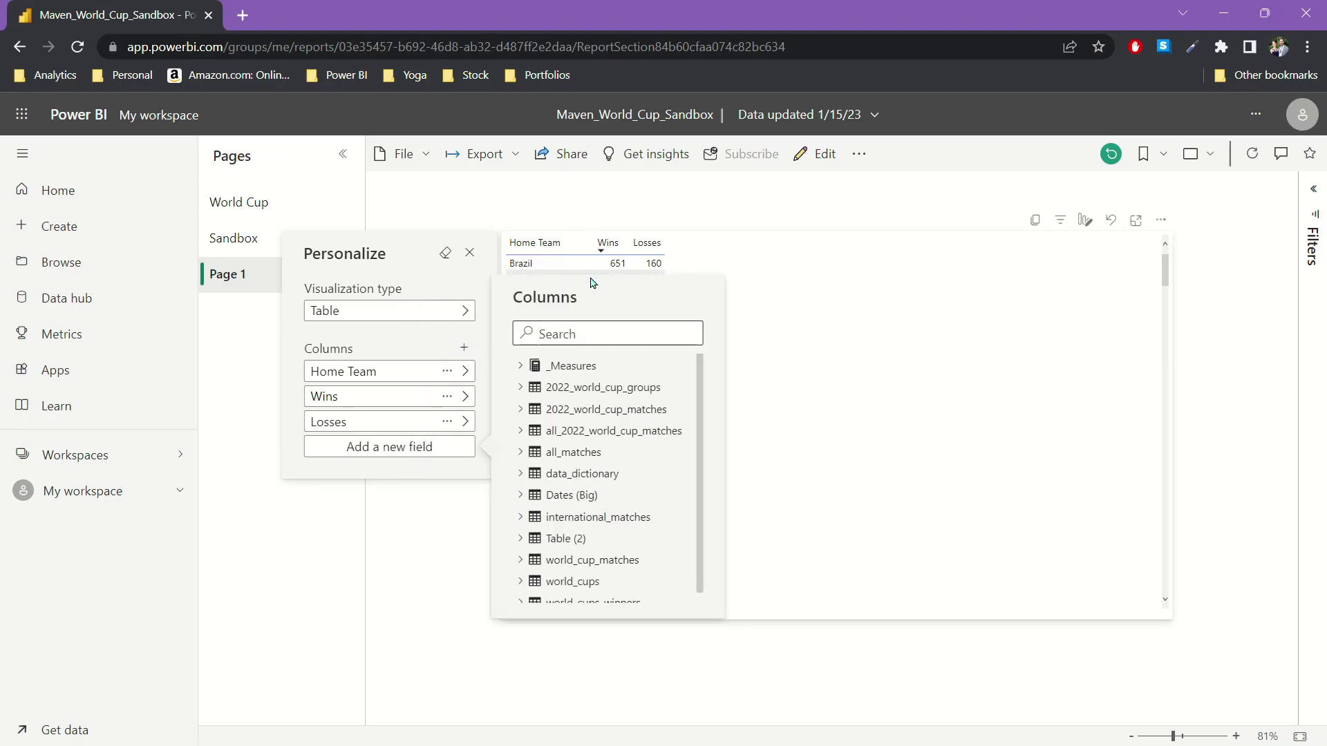
pyautogui.click(572, 365)
pyautogui.scroll(-4, 578, 414)
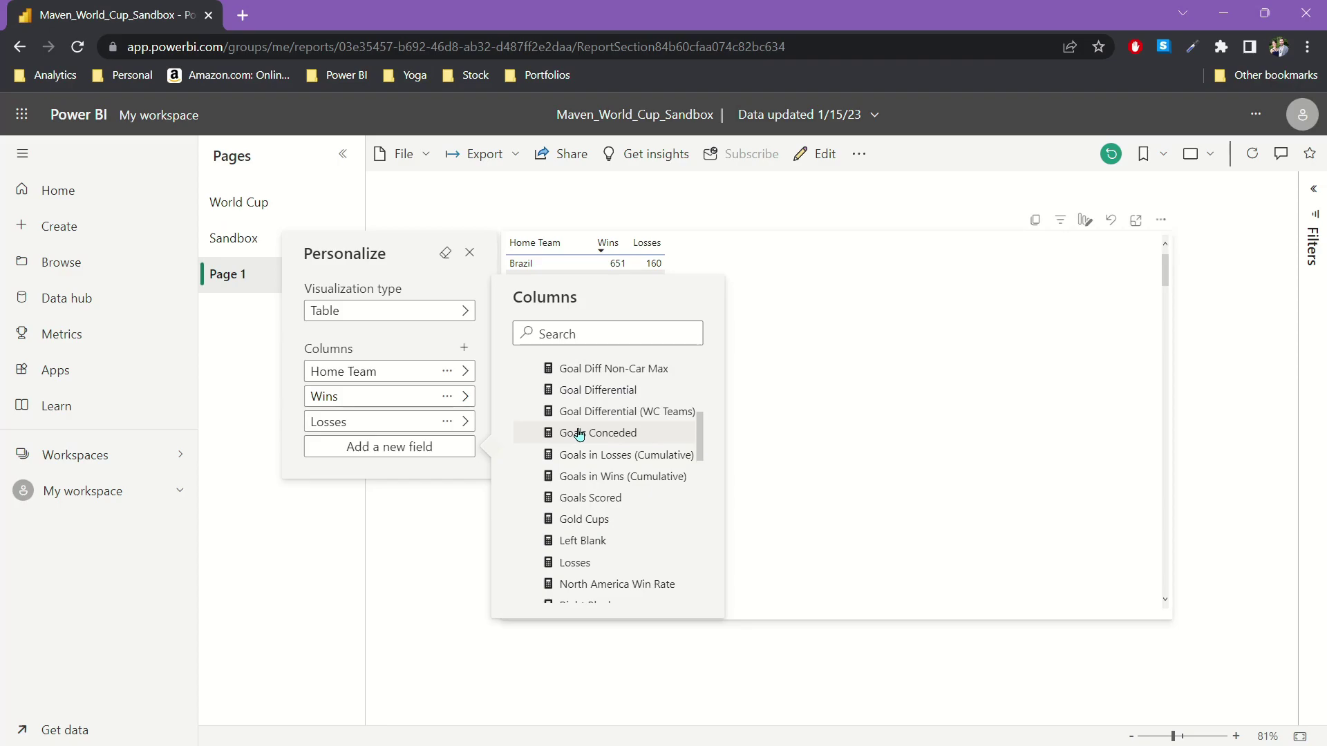
pyautogui.scroll(4, 579, 434)
pyautogui.click(577, 561)
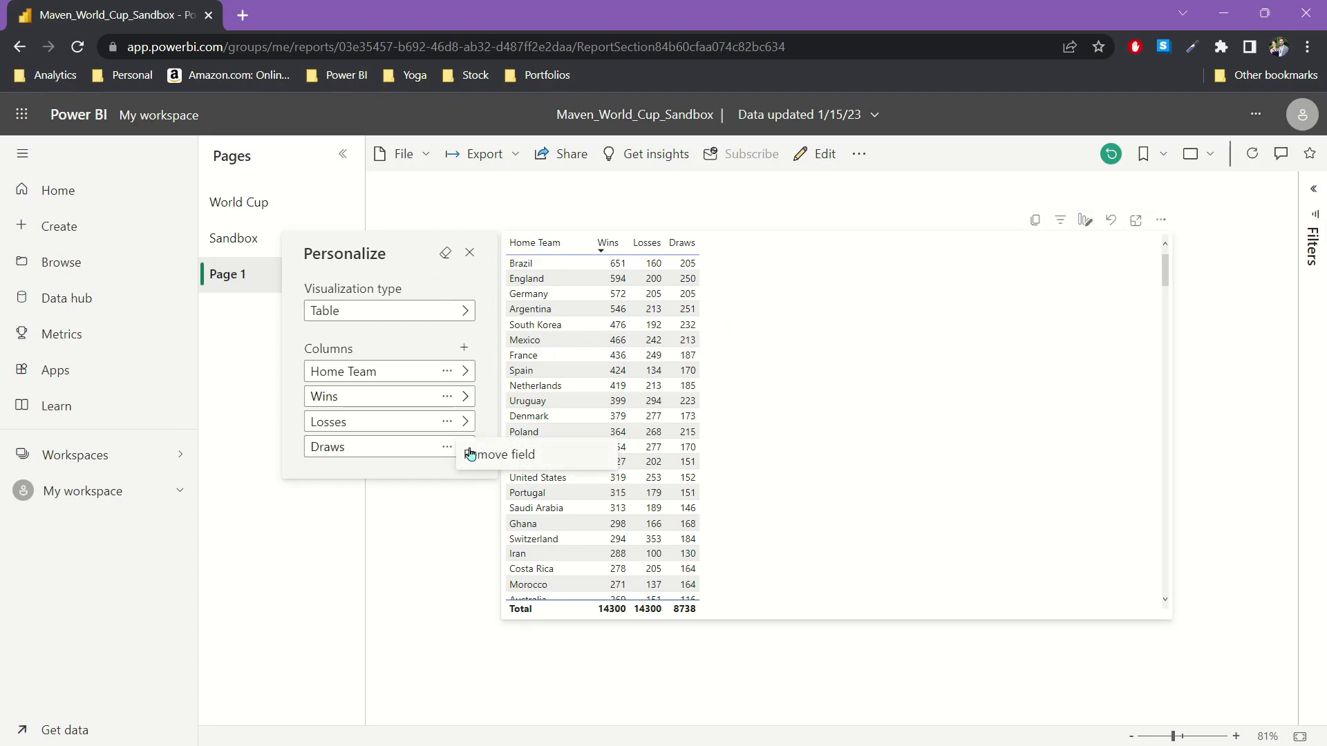
# - Remove the Draws and Losses fields from the personalized Home Team table
pyautogui.click(449, 448)
pyautogui.click(447, 422)
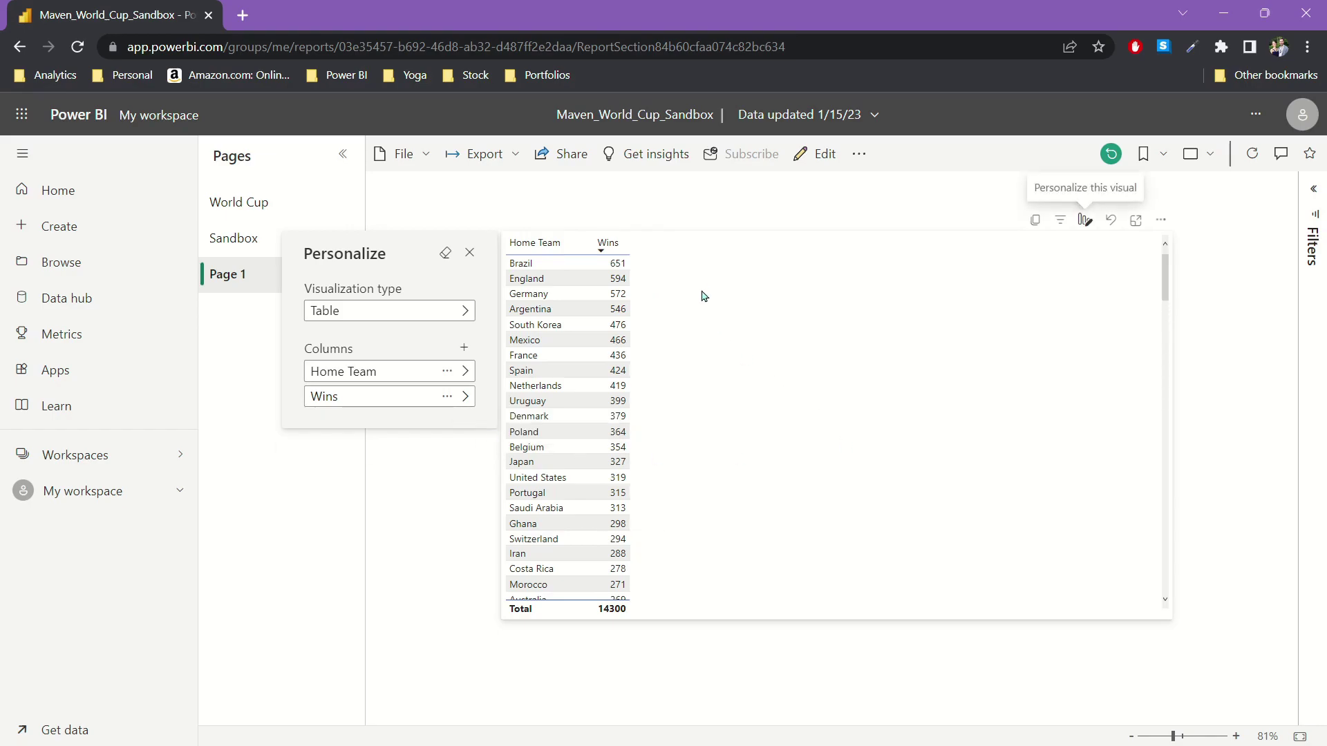
# - Change the personalized Home Team and Wins table to a stacked bar chart and close the personalization options
pyautogui.click(400, 311)
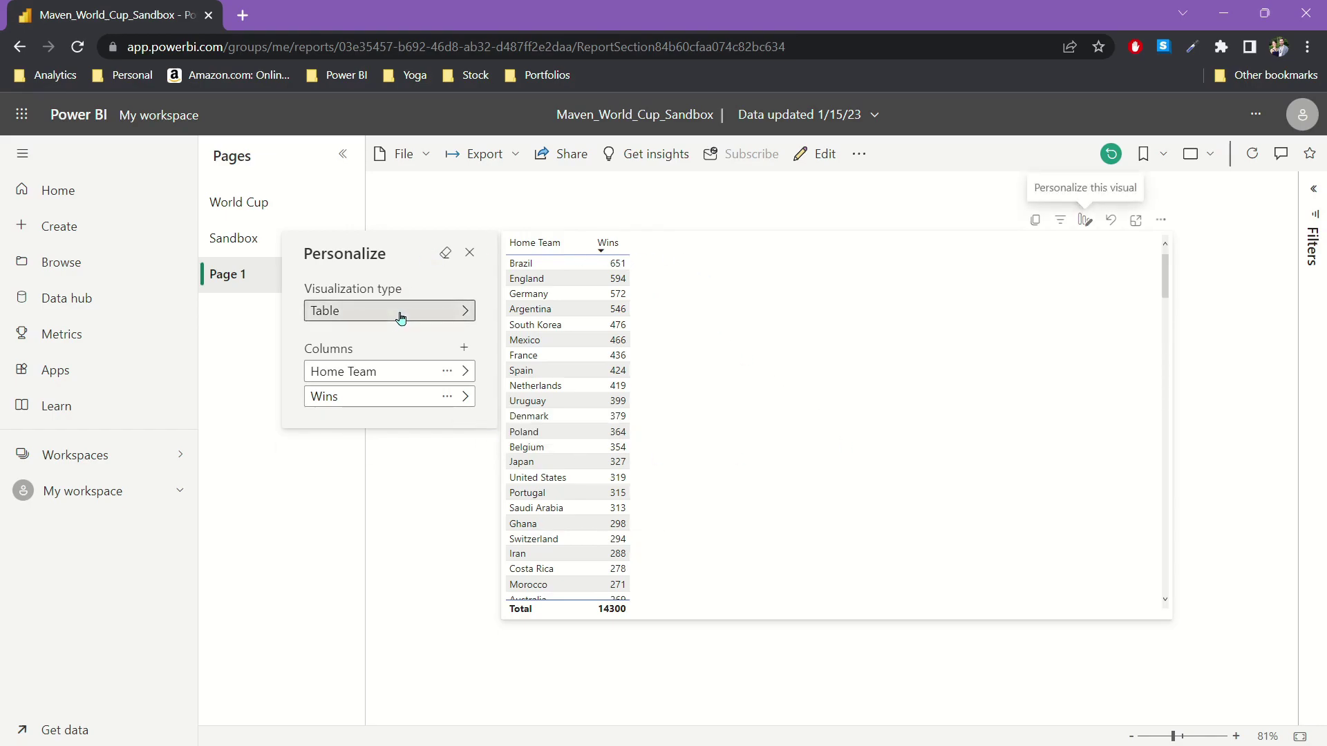
pyautogui.click(513, 257)
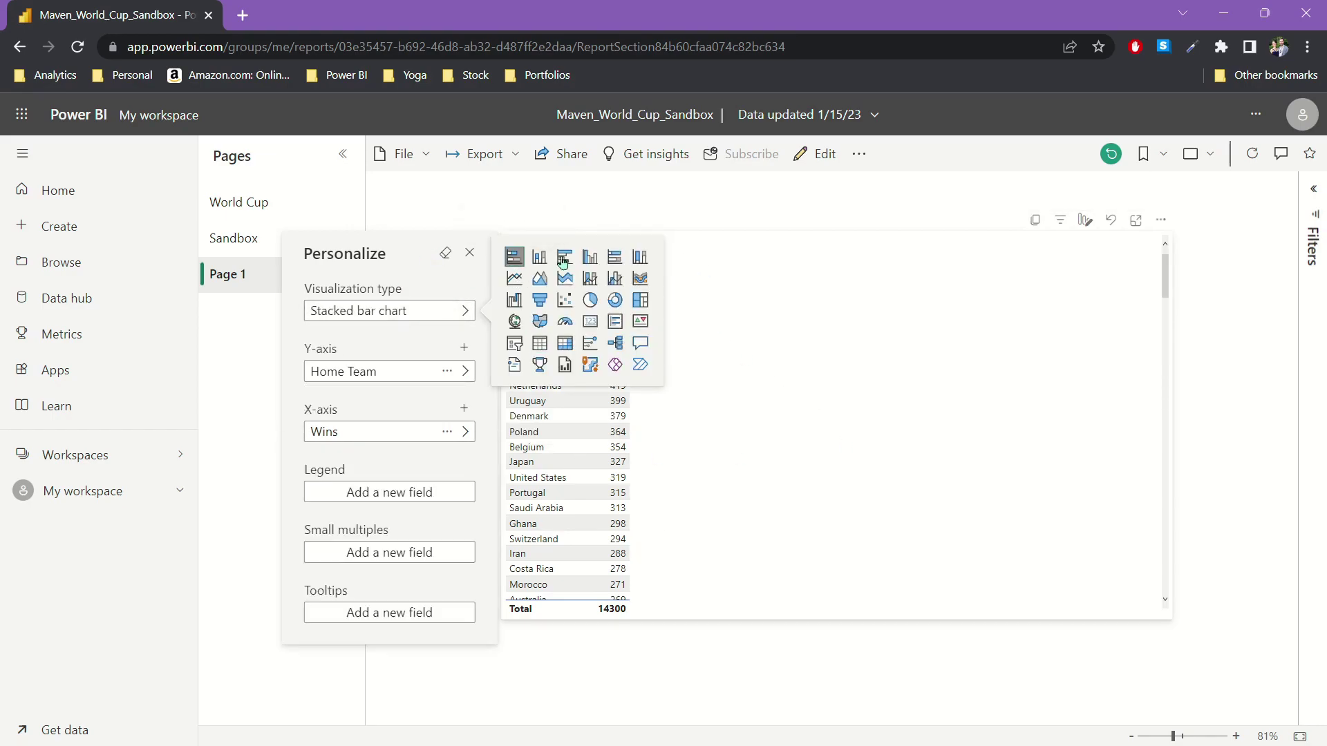
pyautogui.click(897, 230)
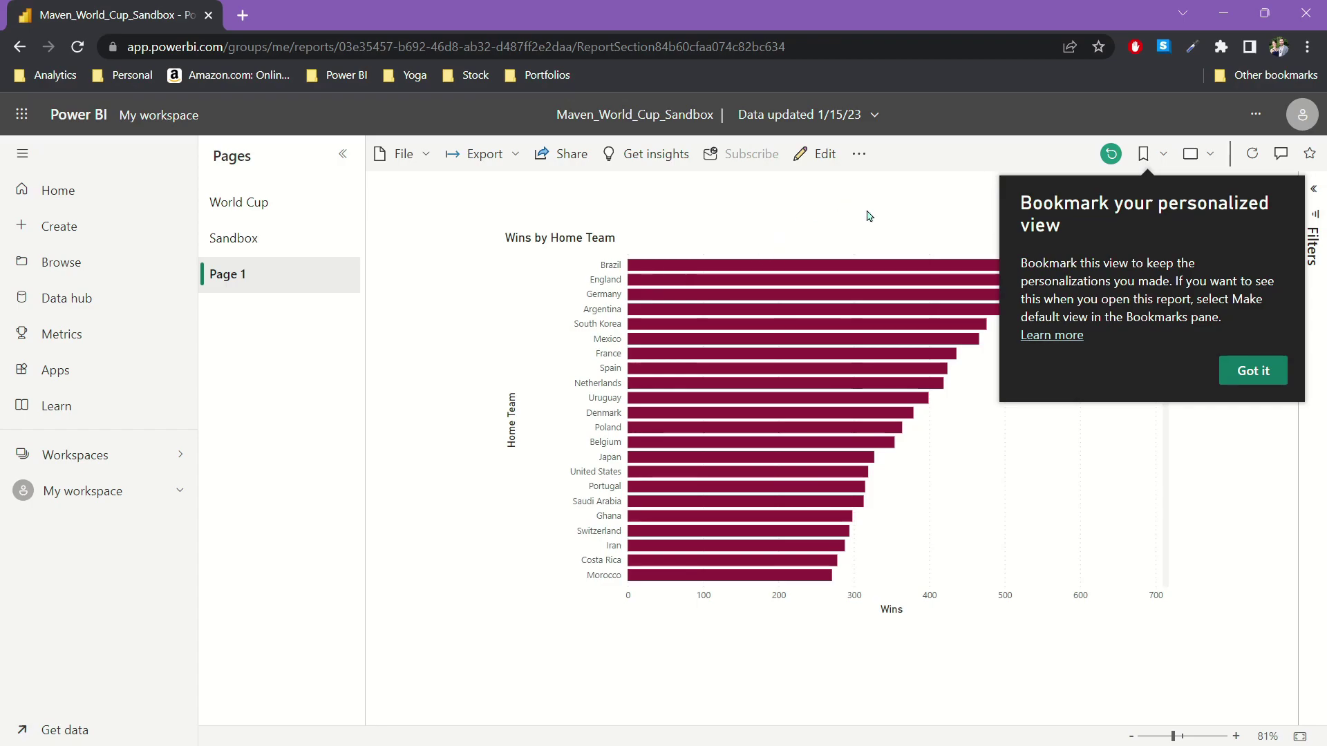
# - Show the personal bookmark options available for saving the personalized Wins by Home Team view, then dismiss them
pyautogui.click(1158, 159)
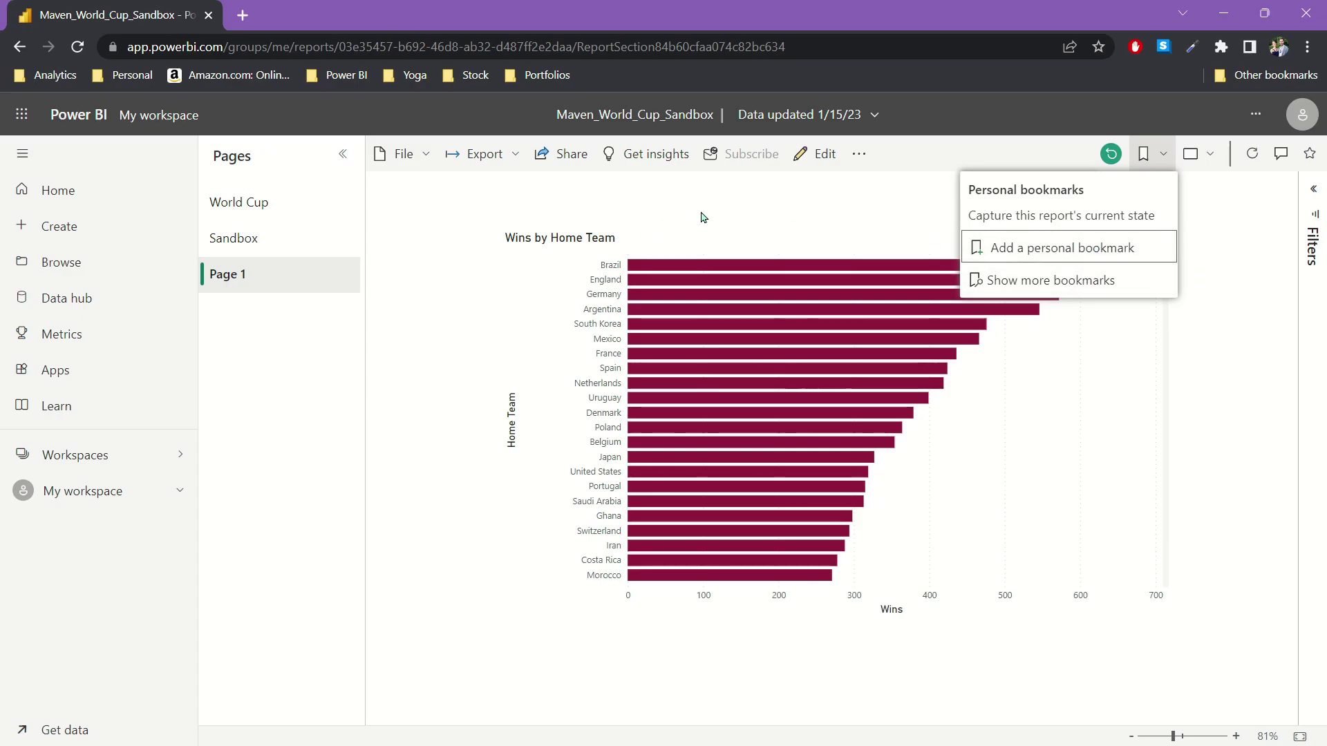
pyautogui.click(784, 242)
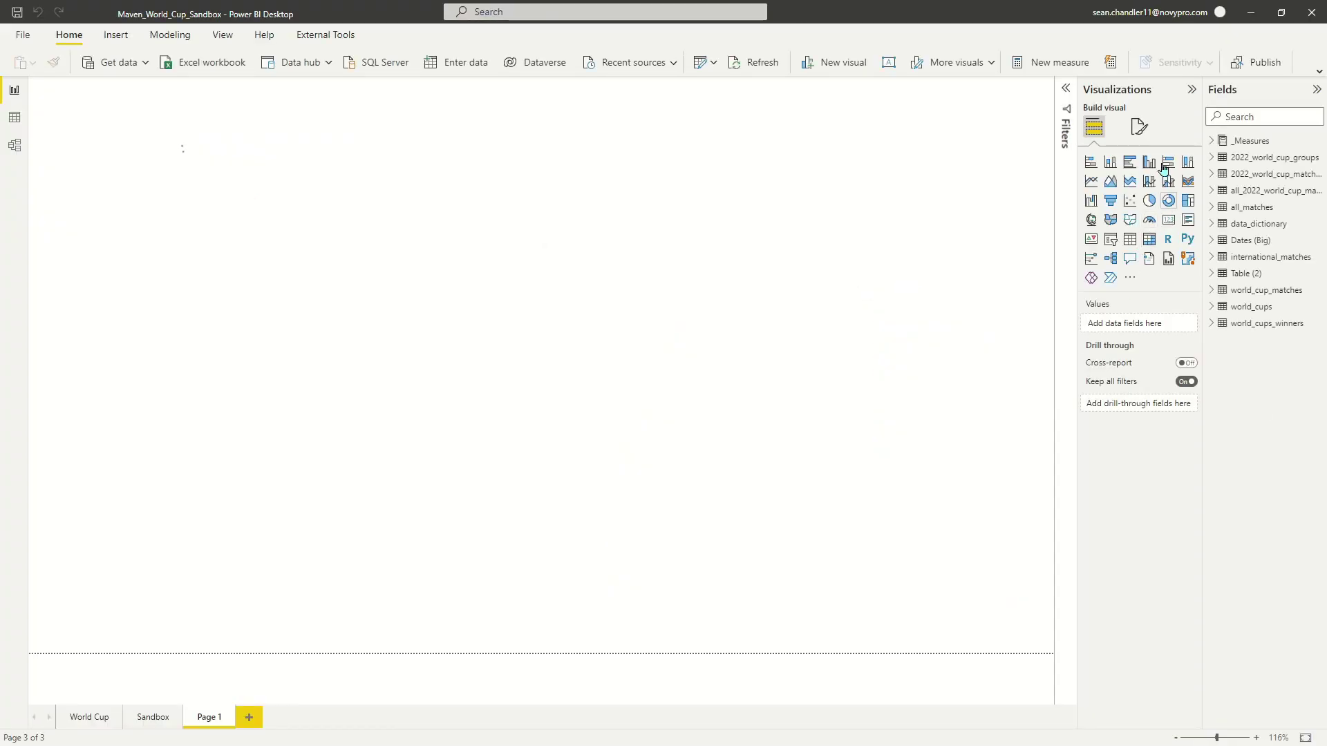
# - Switch to Power BI Desktop and examine the report-reader perspective setting under the page's Personalize visual options
pyautogui.click(1139, 136)
pyautogui.click(927, 153)
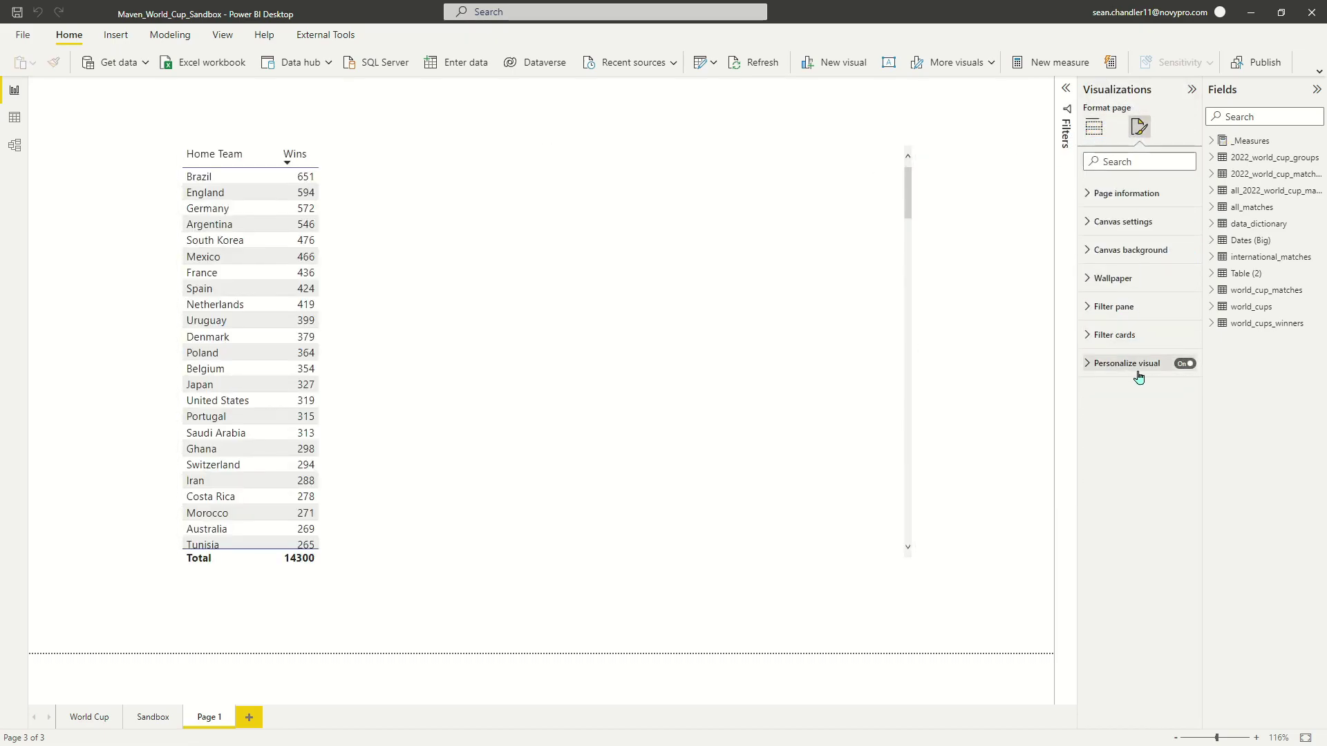
pyautogui.click(1136, 365)
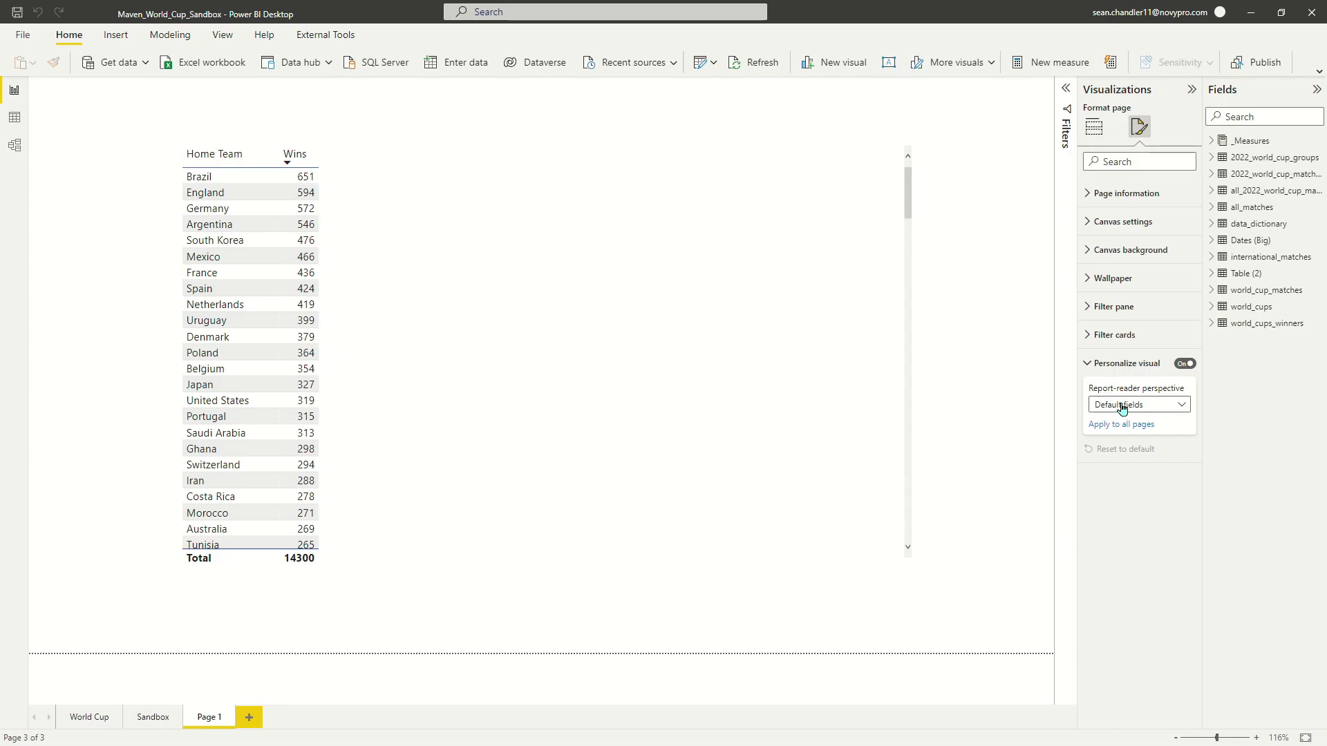
pyautogui.click(908, 216)
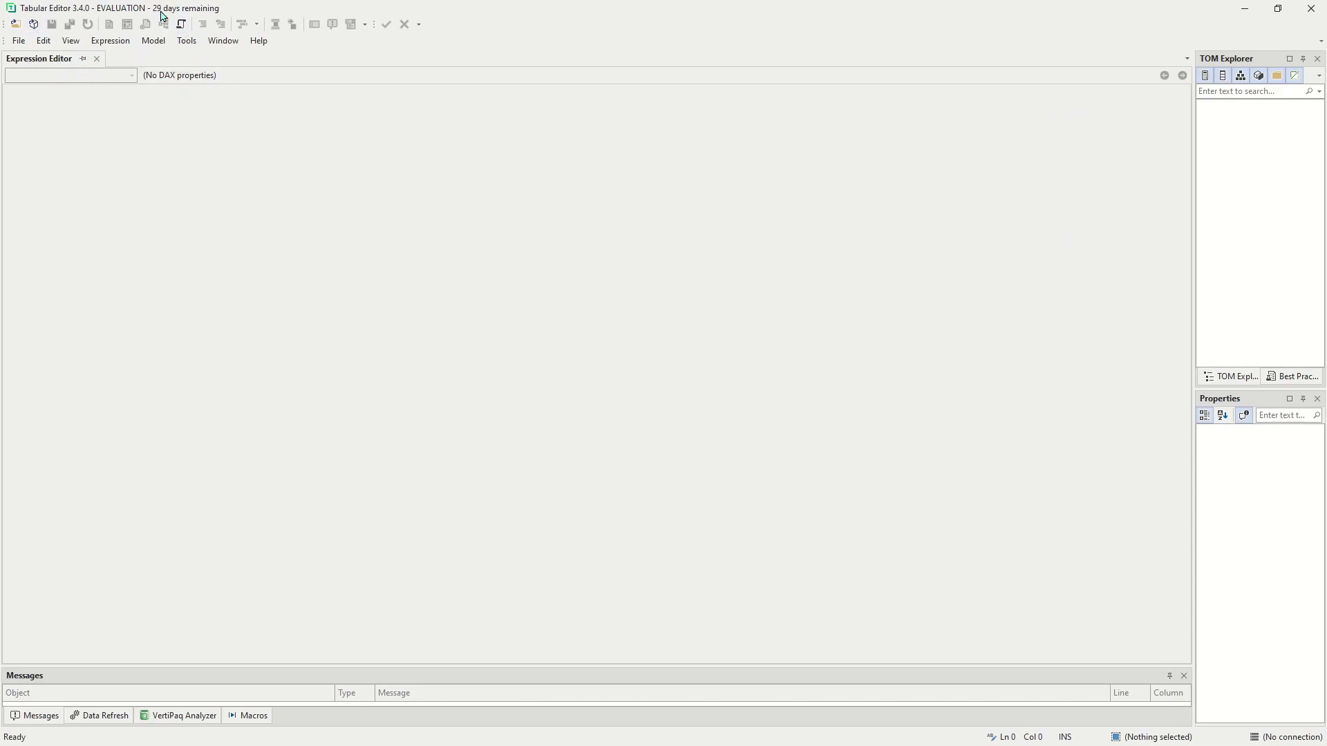
# - Switch to Tabular Editor and load the model from the local instance Maven_World_Cup_Sandbox
pyautogui.moveTo(275, 7); pyautogui.dragTo(569, 349)
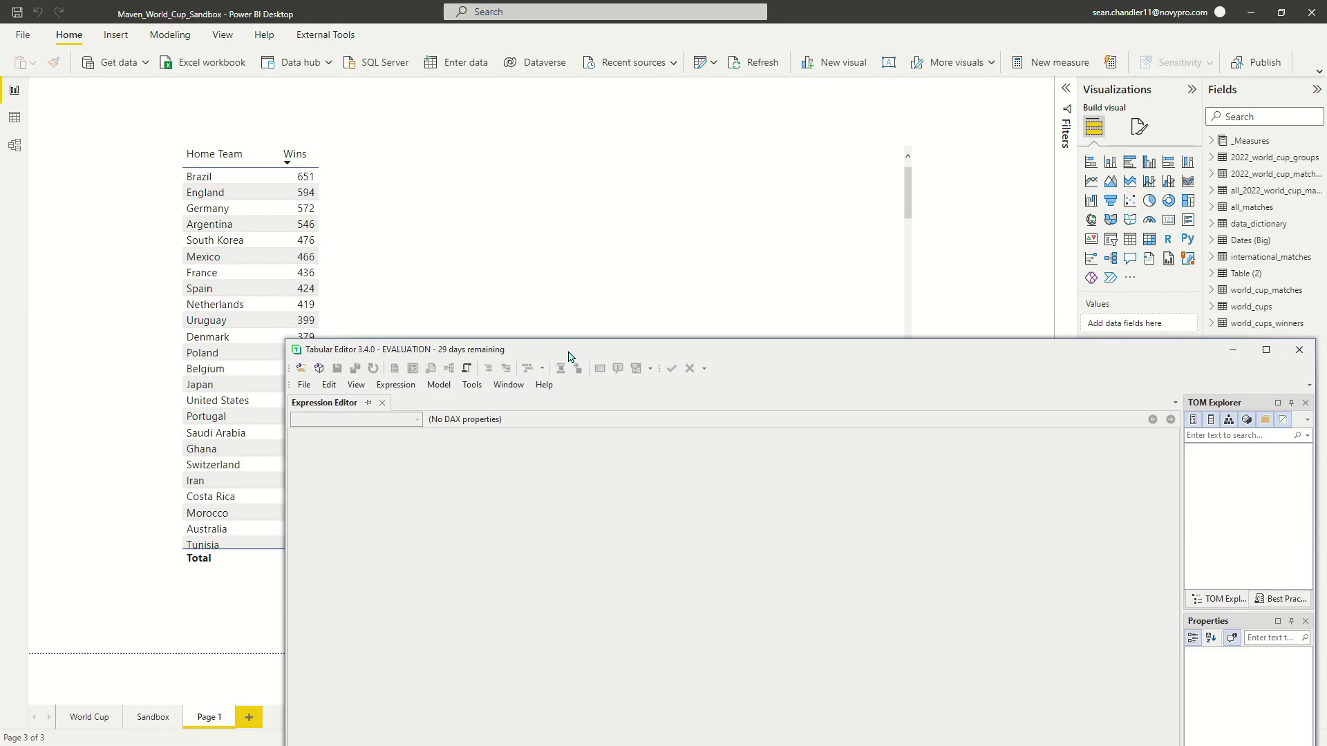
pyautogui.click(1261, 351)
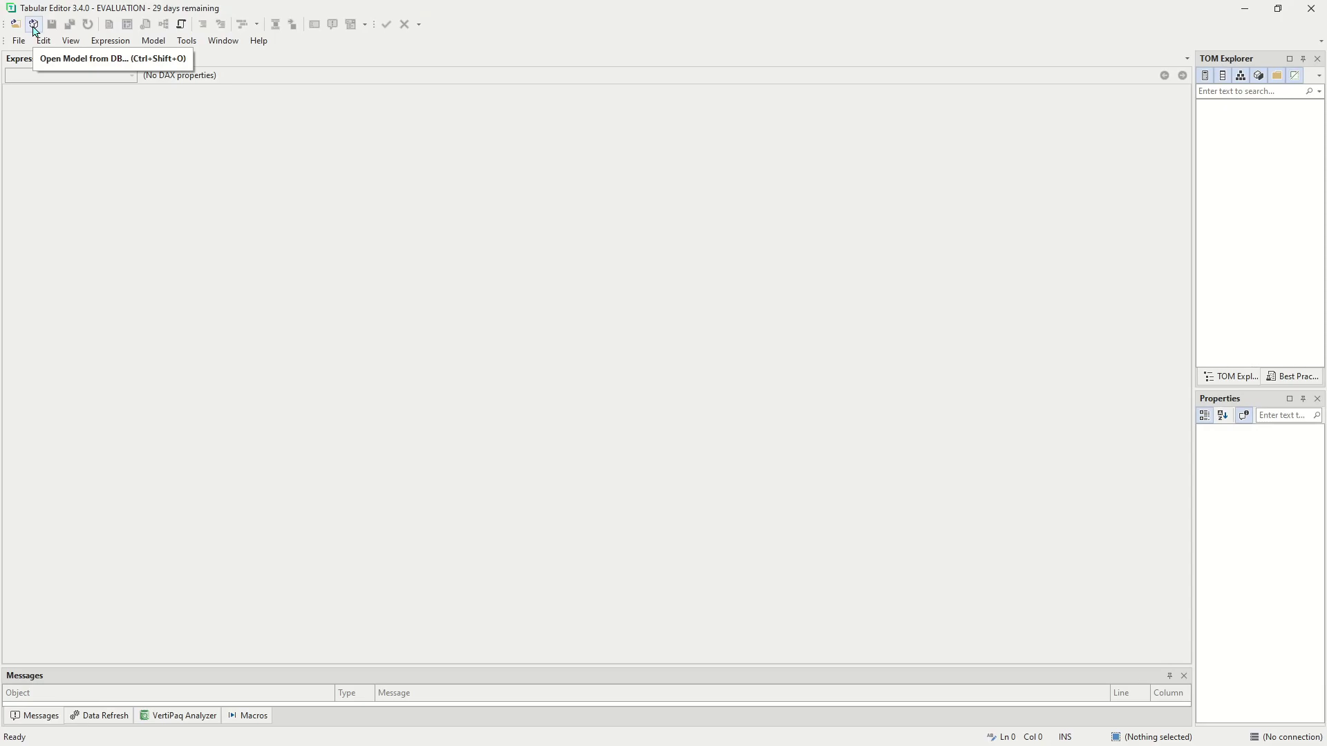
pyautogui.click(34, 28)
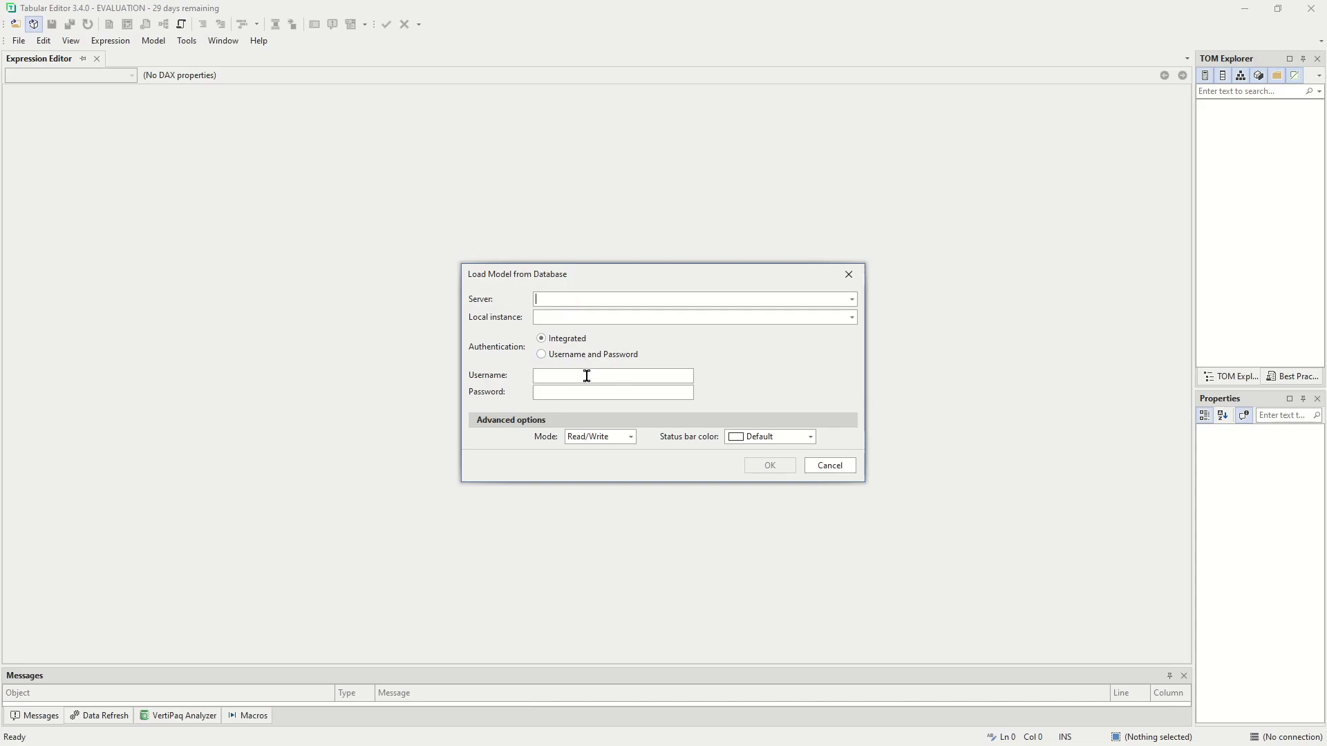
pyautogui.click(717, 323)
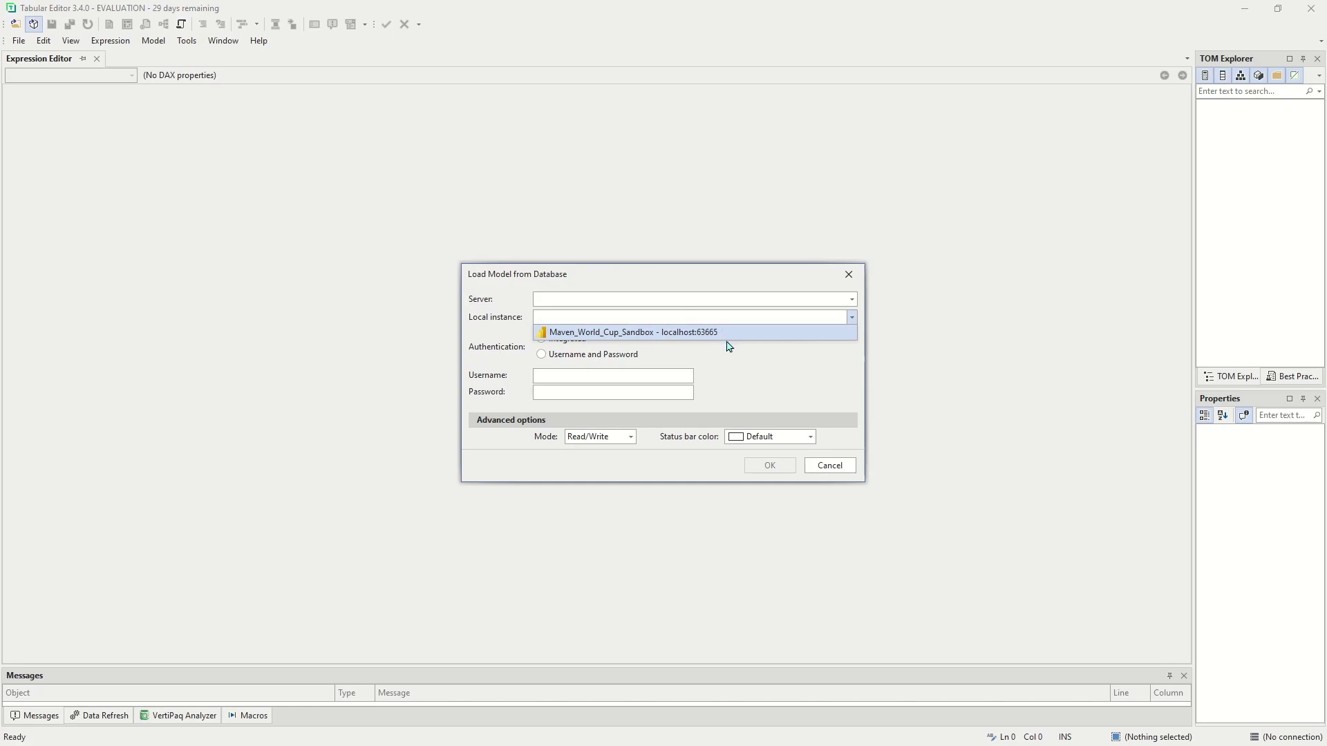
pyautogui.click(733, 334)
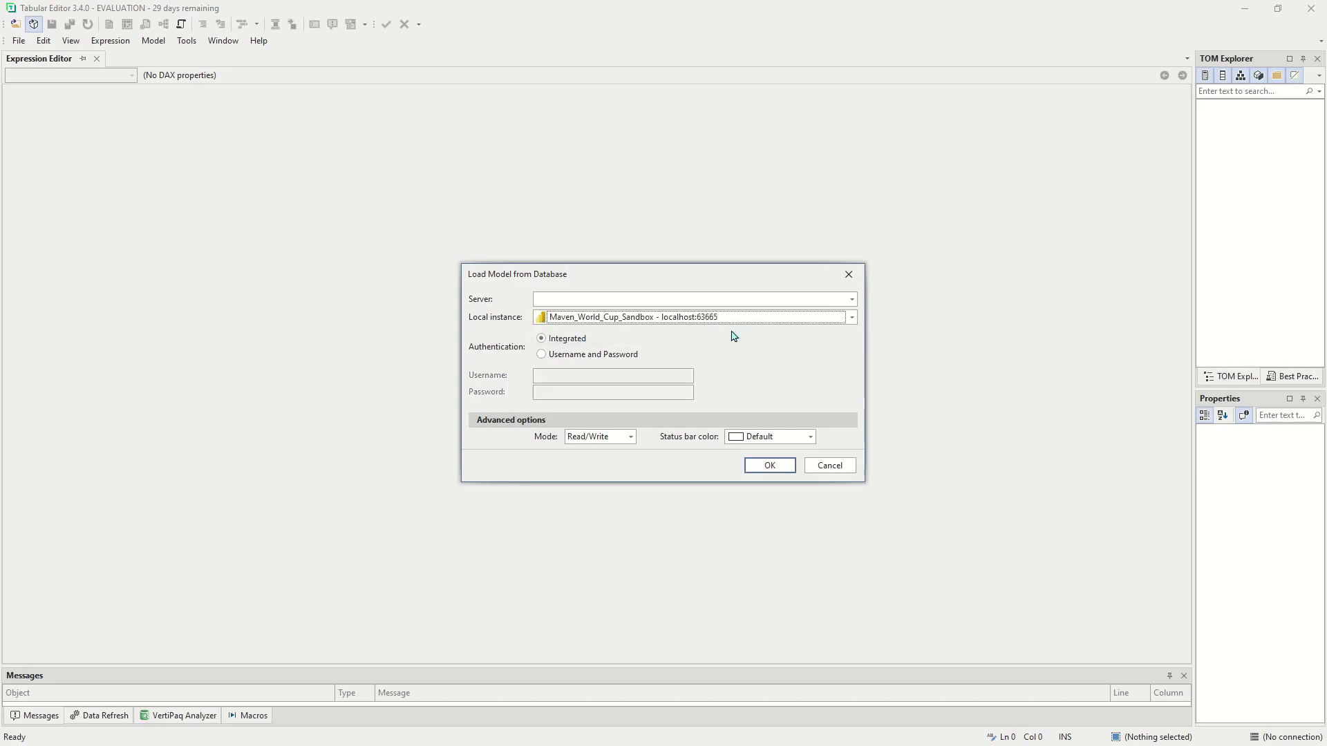
pyautogui.click(788, 463)
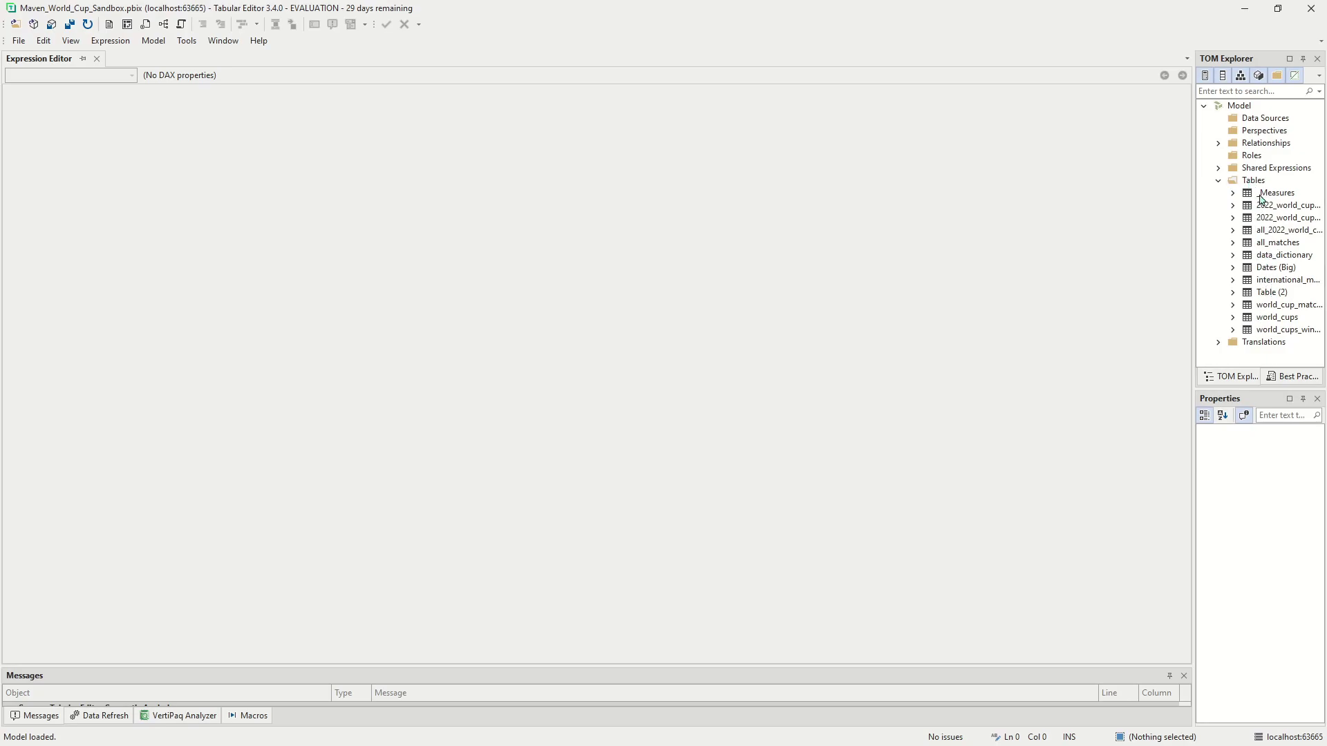
# - Widen the model tree, look through the measures in the _Measures table and the other tables, and collapse Tables
pyautogui.click(1234, 193)
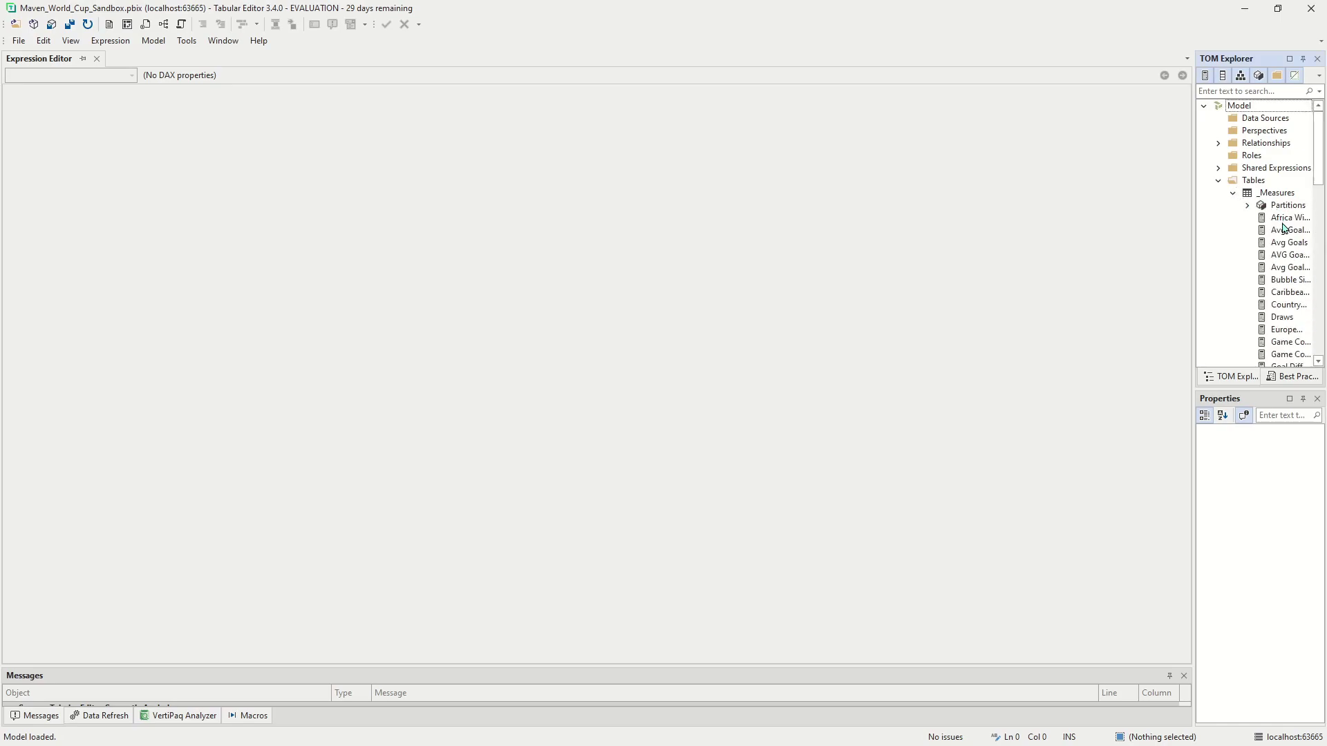
pyautogui.moveTo(1194, 229); pyautogui.dragTo(1057, 241)
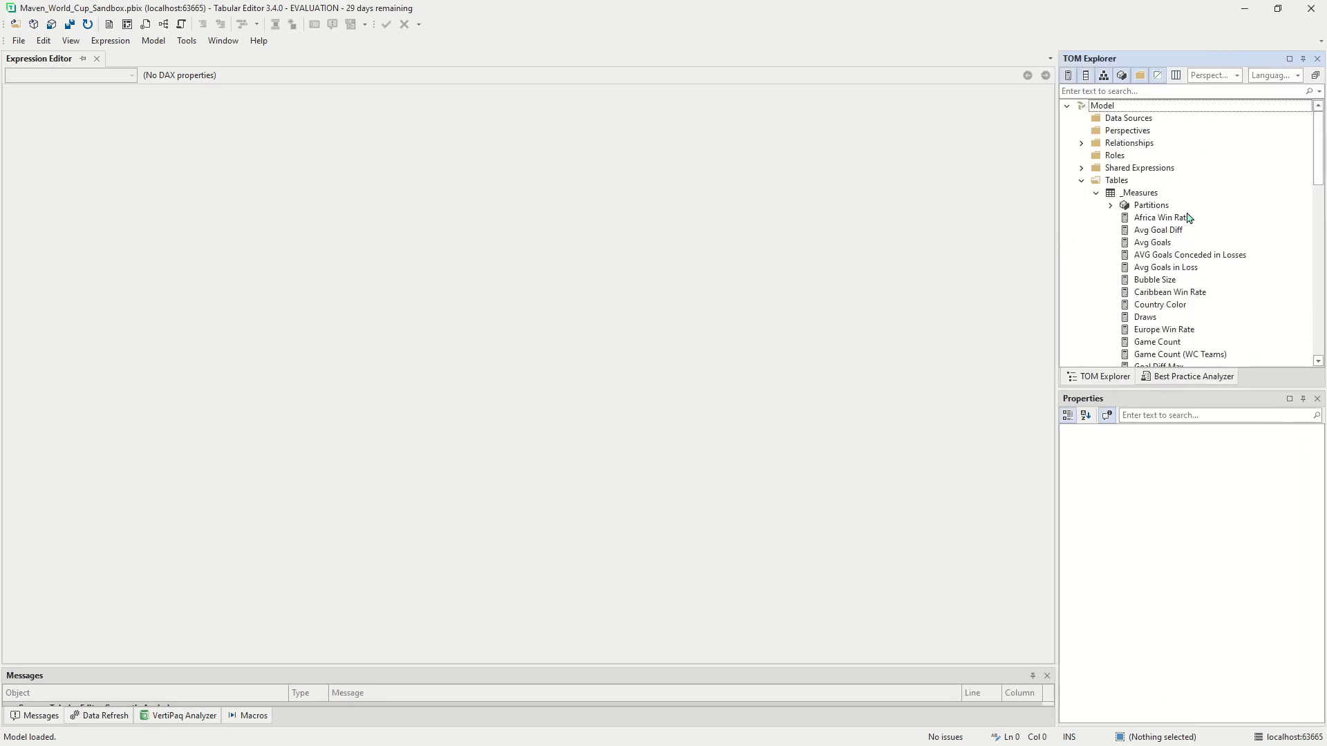
pyautogui.scroll(-15, 1196, 228)
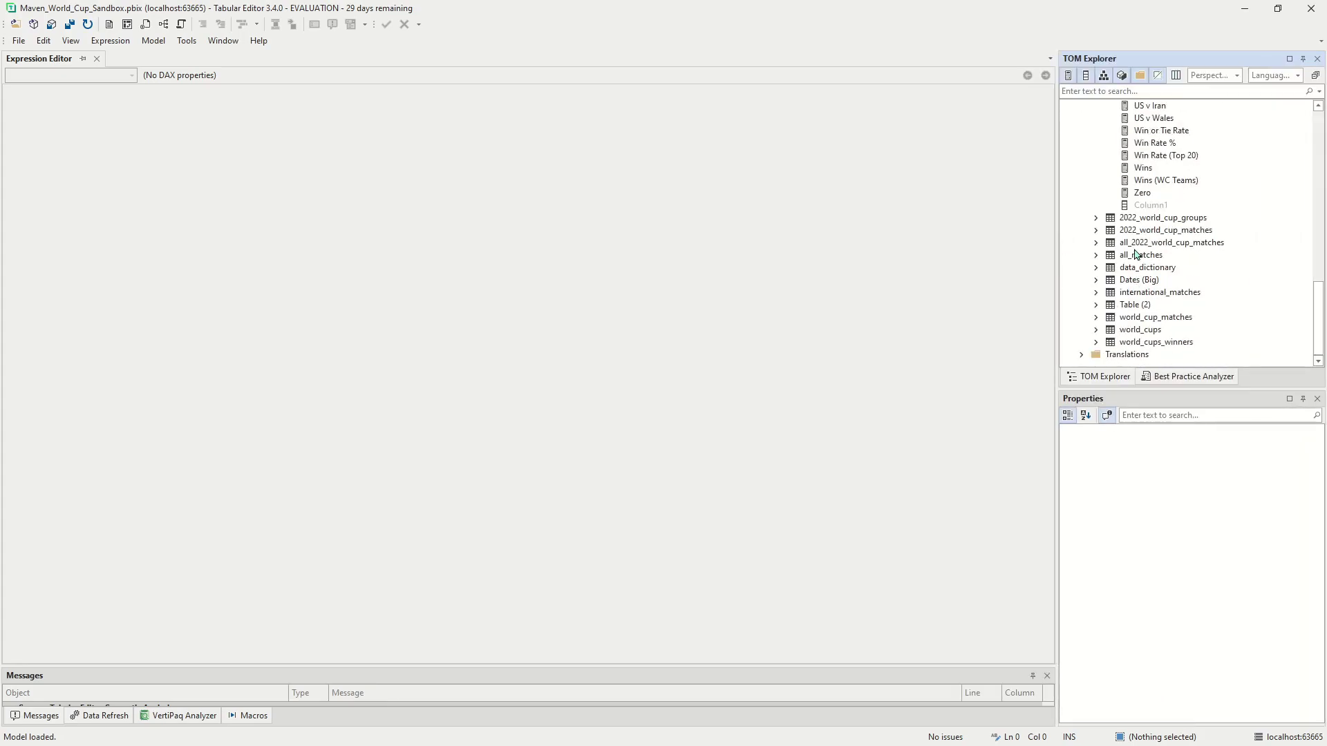
pyautogui.scroll(15, 1136, 255)
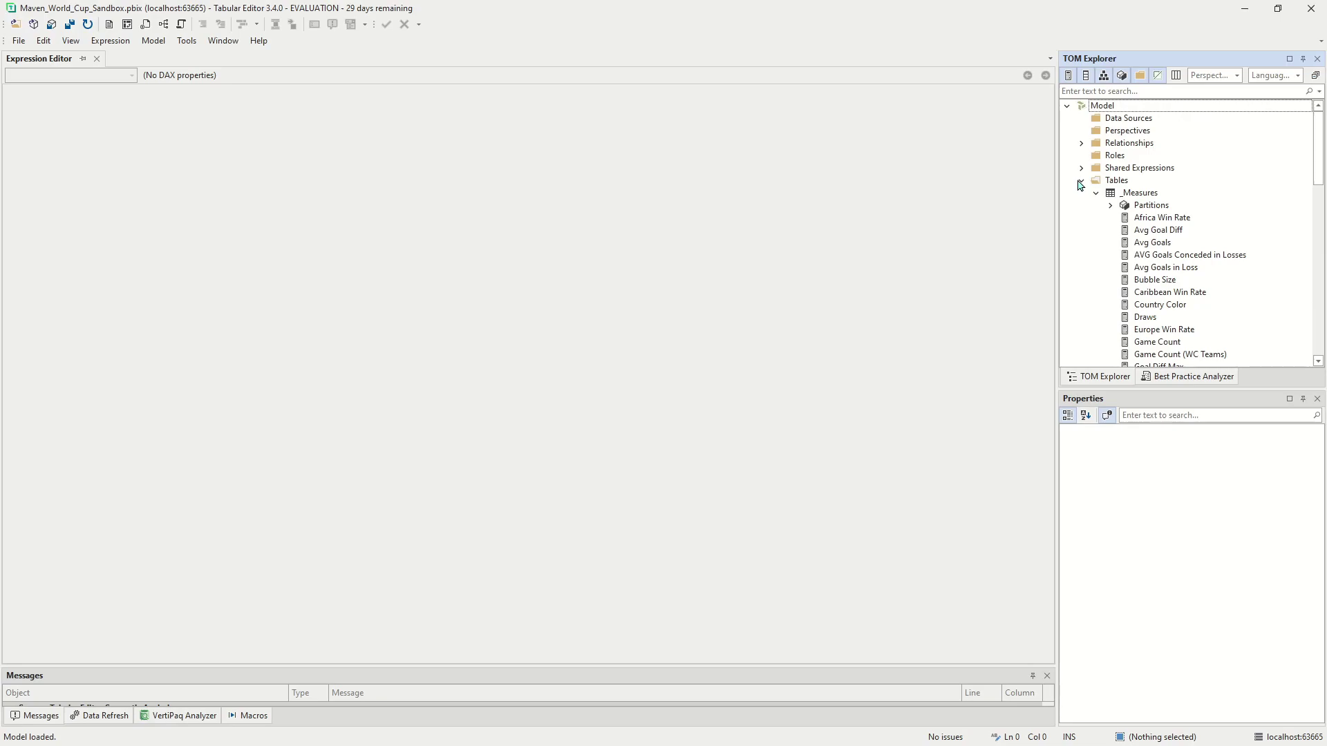
pyautogui.click(1079, 182)
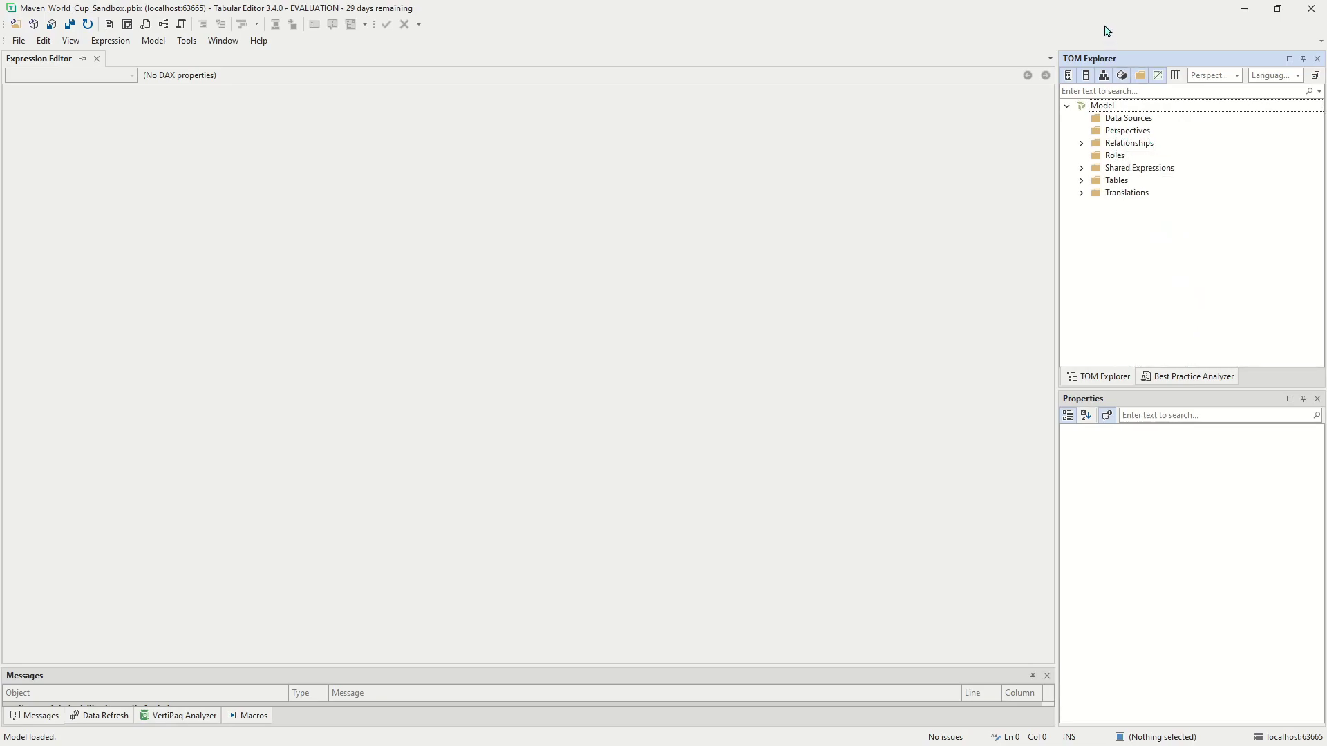
# - Return to Power BI Desktop and review the Personalize visual settings in the page formatting options
pyautogui.click(1274, 8)
pyautogui.moveTo(1082, 13); pyautogui.dragTo(713, 160)
pyautogui.click(1139, 126)
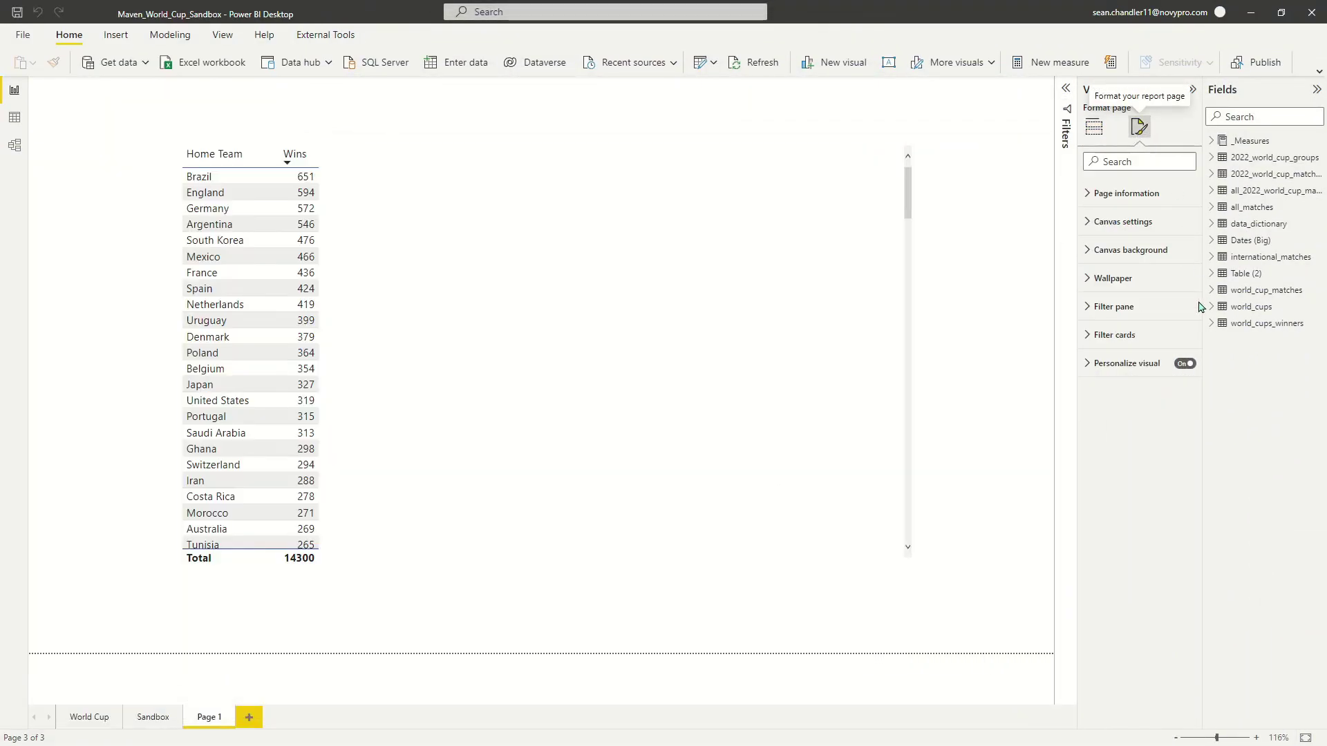
pyautogui.click(1127, 364)
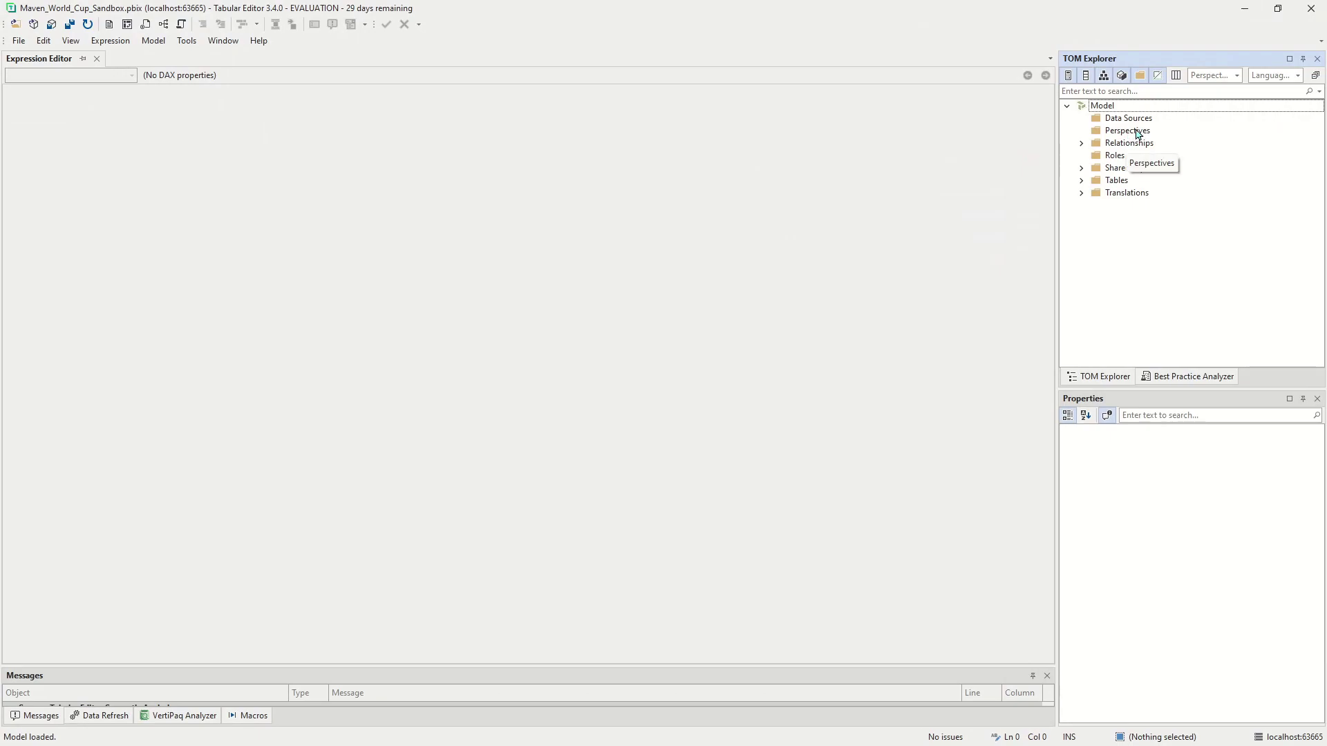
# - In Tabular Editor, create a new perspective named Maven World Cup Sandbox
pyautogui.click(1142, 132)
pyautogui.rightClick(1141, 132)
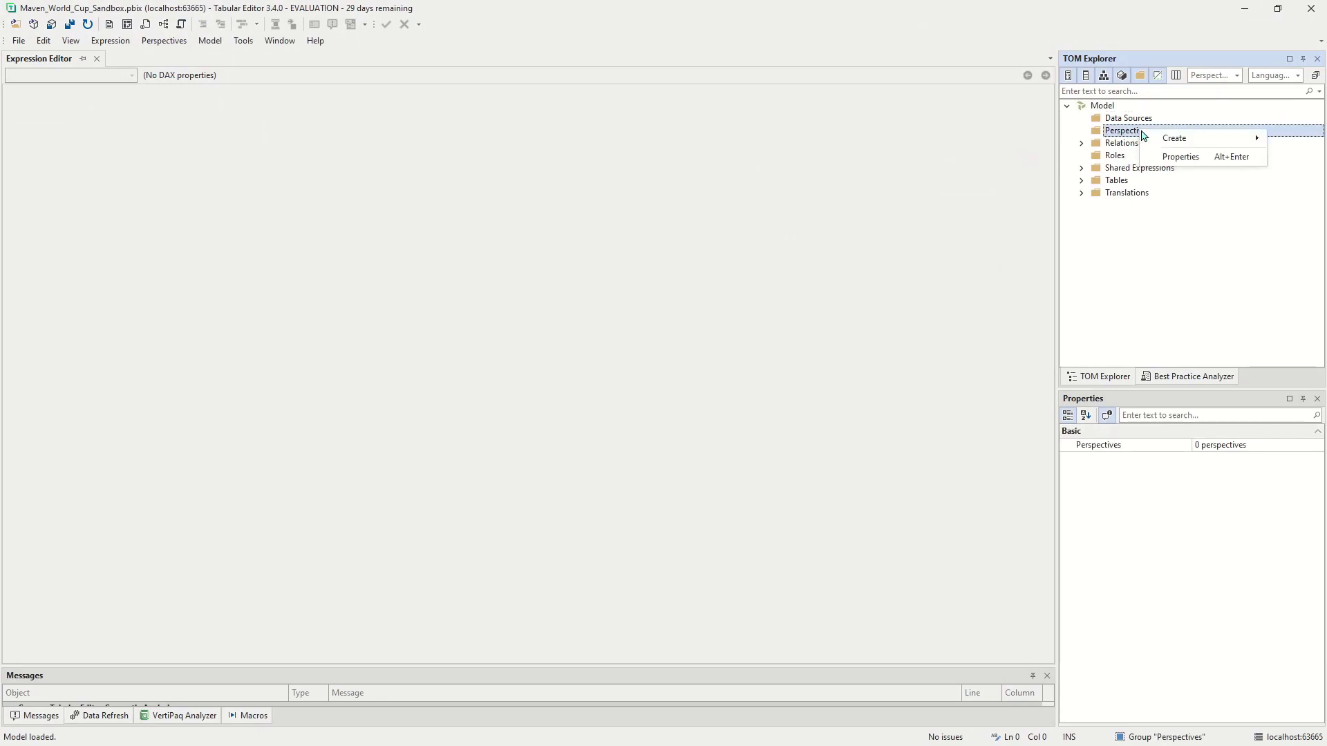
pyautogui.moveTo(1172, 140)
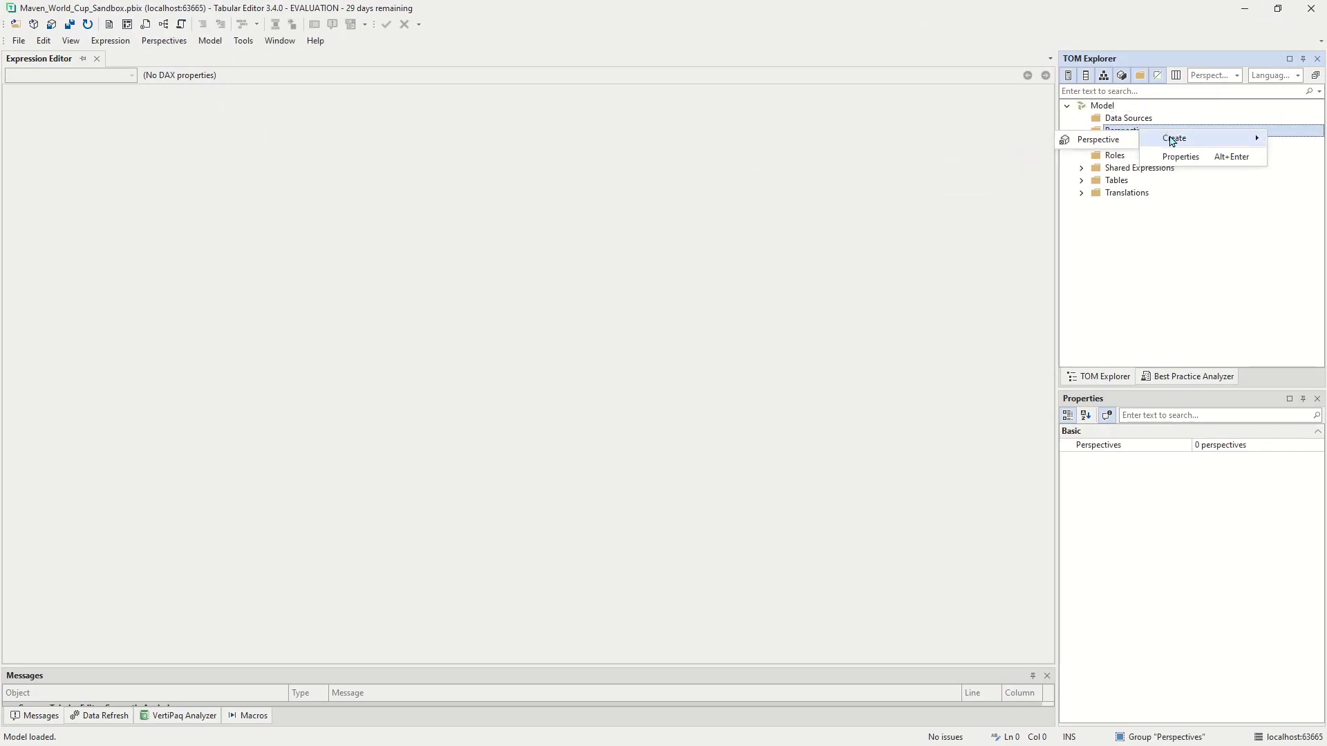
pyautogui.click(1102, 140)
pyautogui.write('Maven World Cup Sandbox')
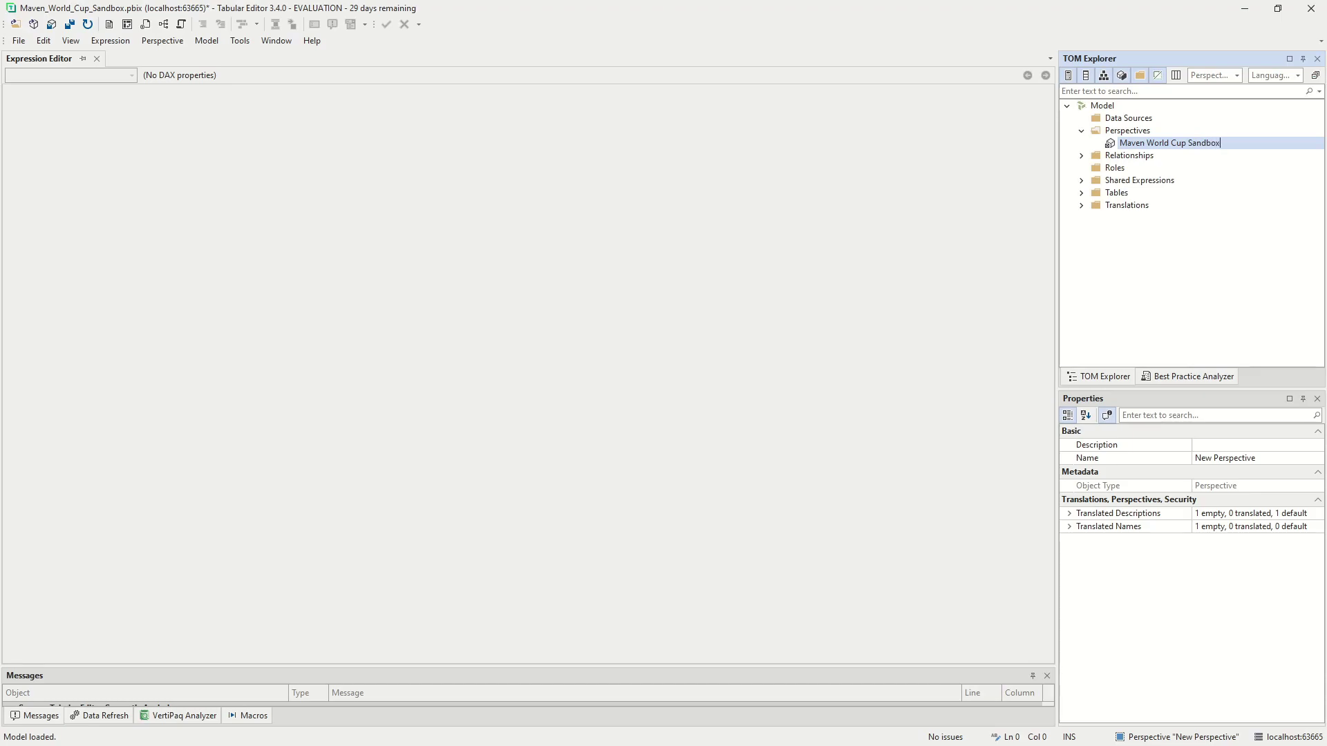
pyautogui.press('Return')
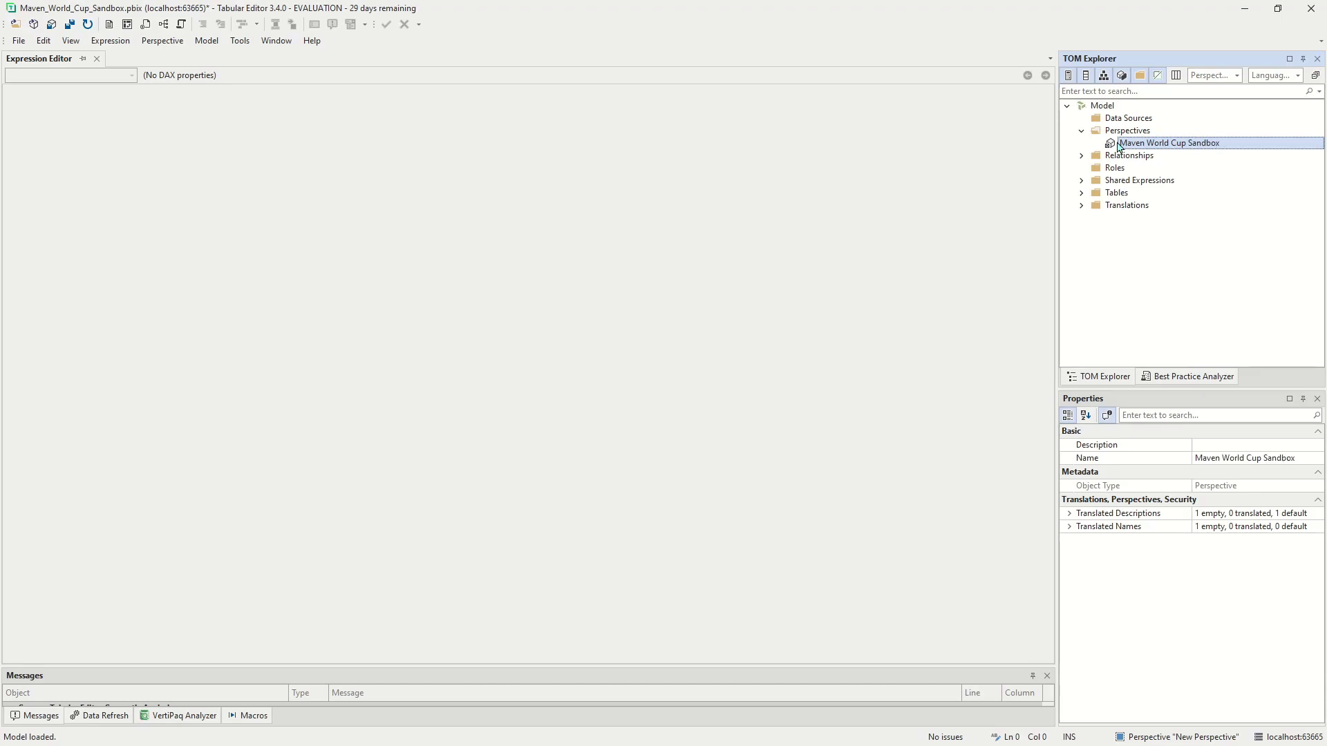
# - Select the Draws, Game Count, Losses and Wins measures together in the _Measures table
pyautogui.click(1082, 194)
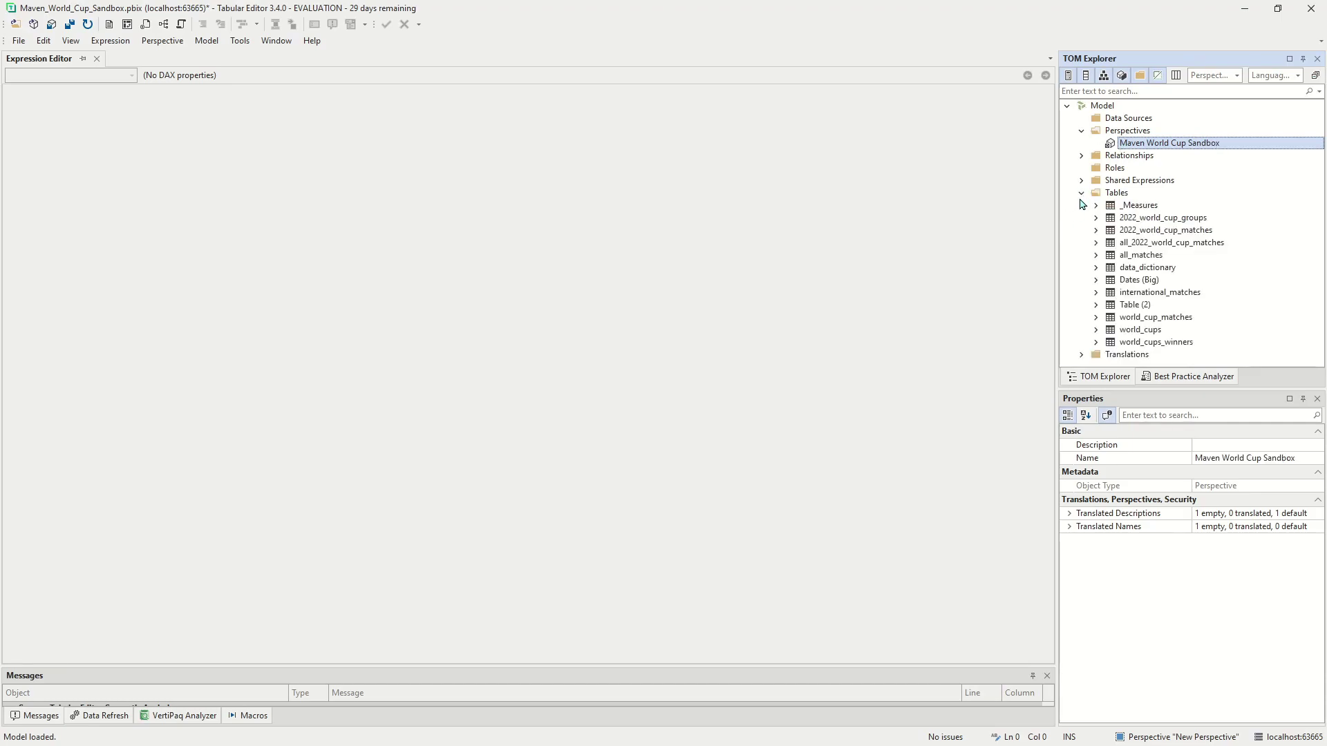
pyautogui.click(1096, 206)
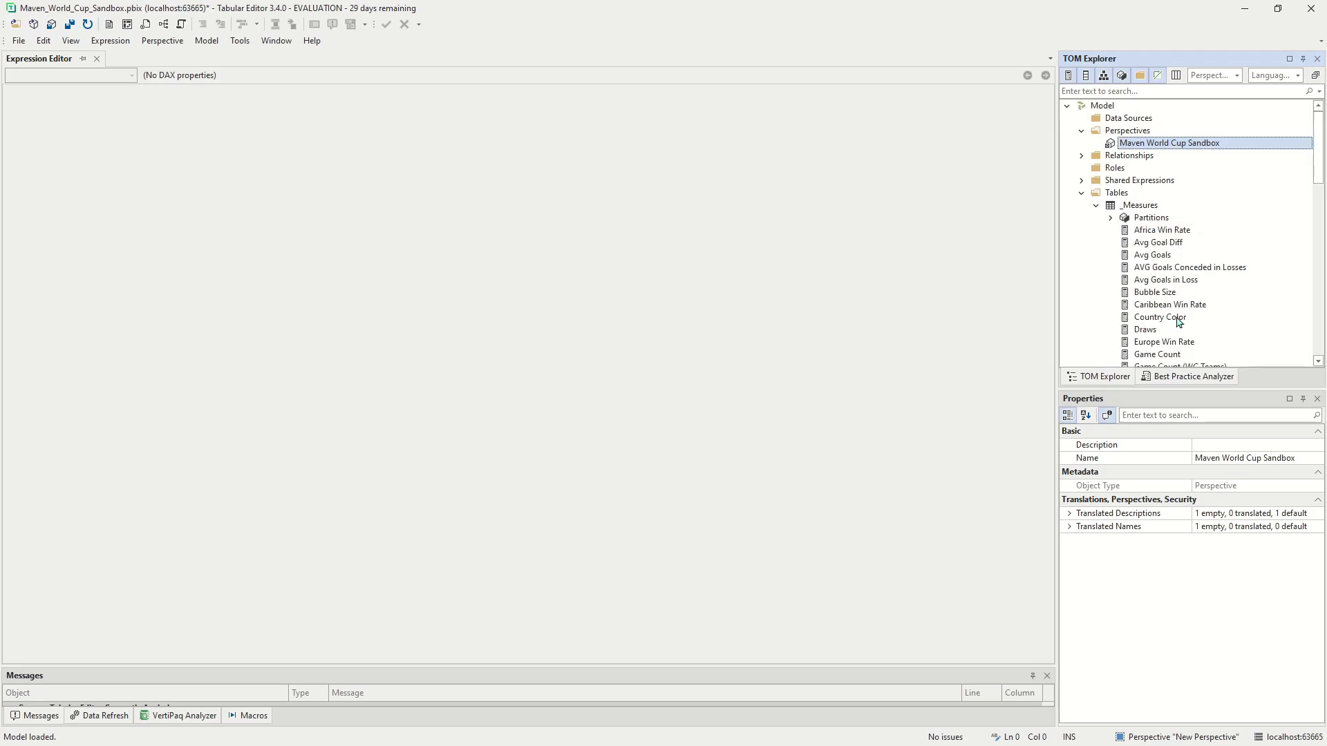
pyautogui.click(1158, 331)
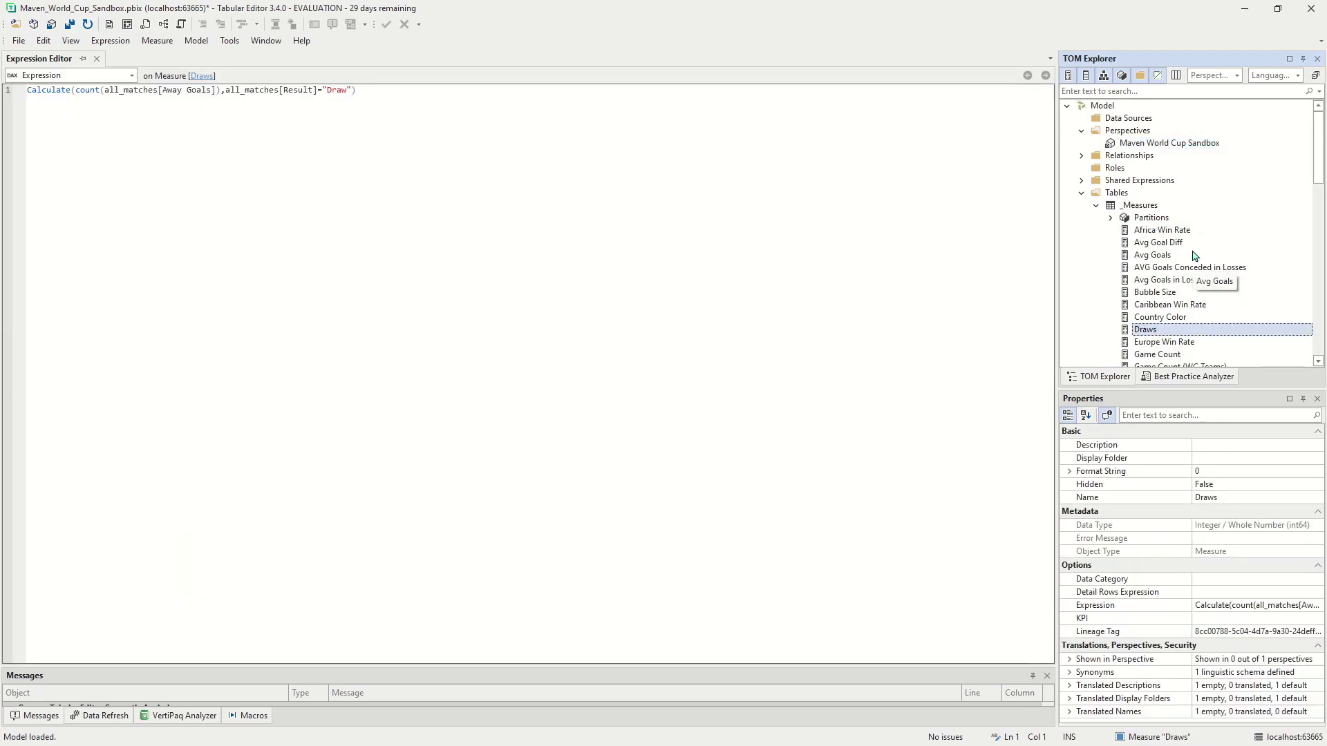
pyautogui.scroll(-3, 1182, 342)
pyautogui.keyDown('ctrl'); pyautogui.click(1163, 232); pyautogui.keyUp('ctrl')
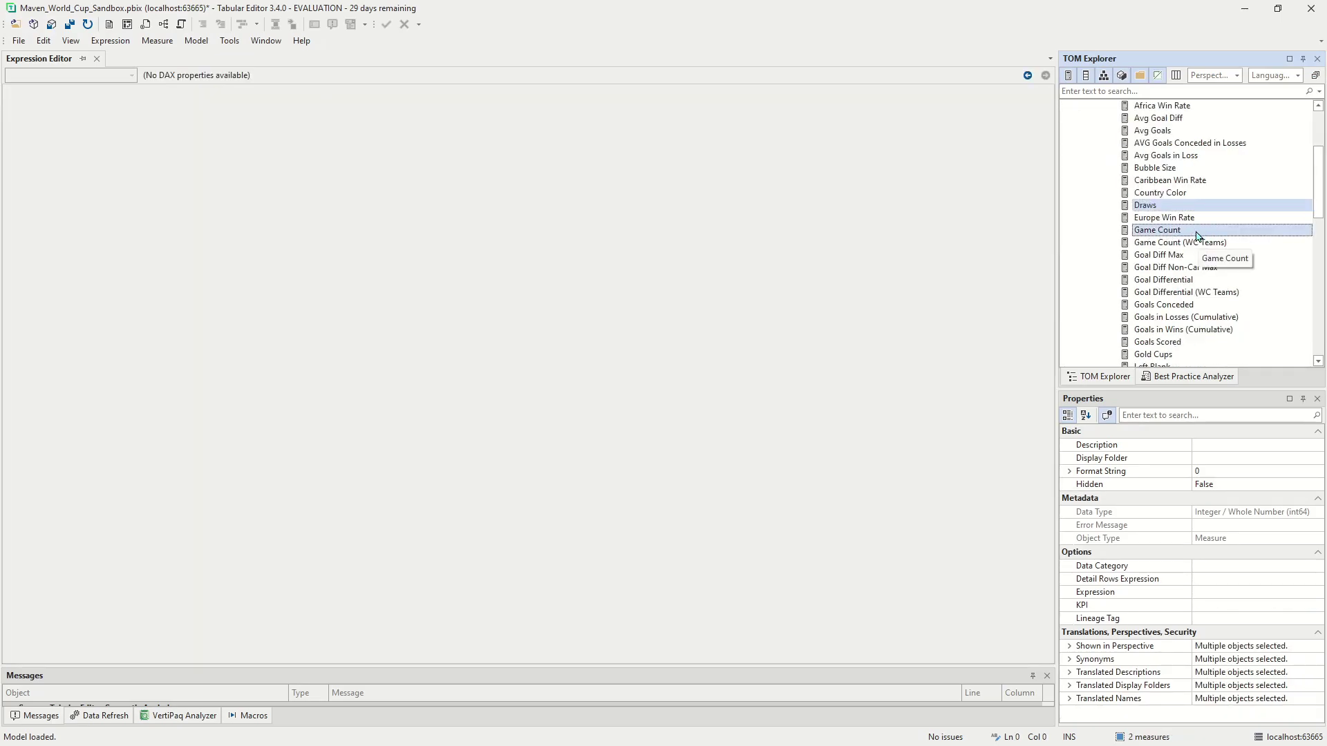
pyautogui.scroll(-3, 1199, 238)
pyautogui.keyDown('ctrl'); pyautogui.click(1153, 254); pyautogui.keyUp('ctrl')
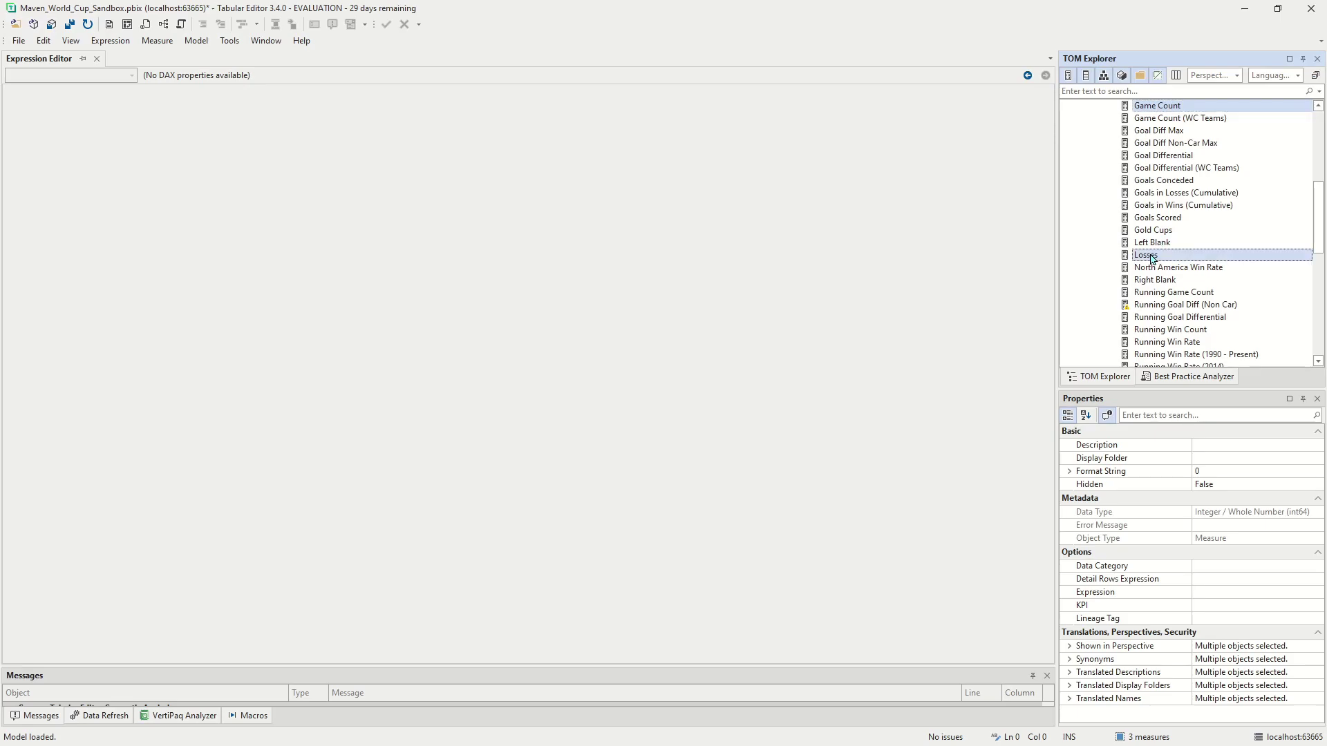
pyautogui.scroll(-6, 1152, 263)
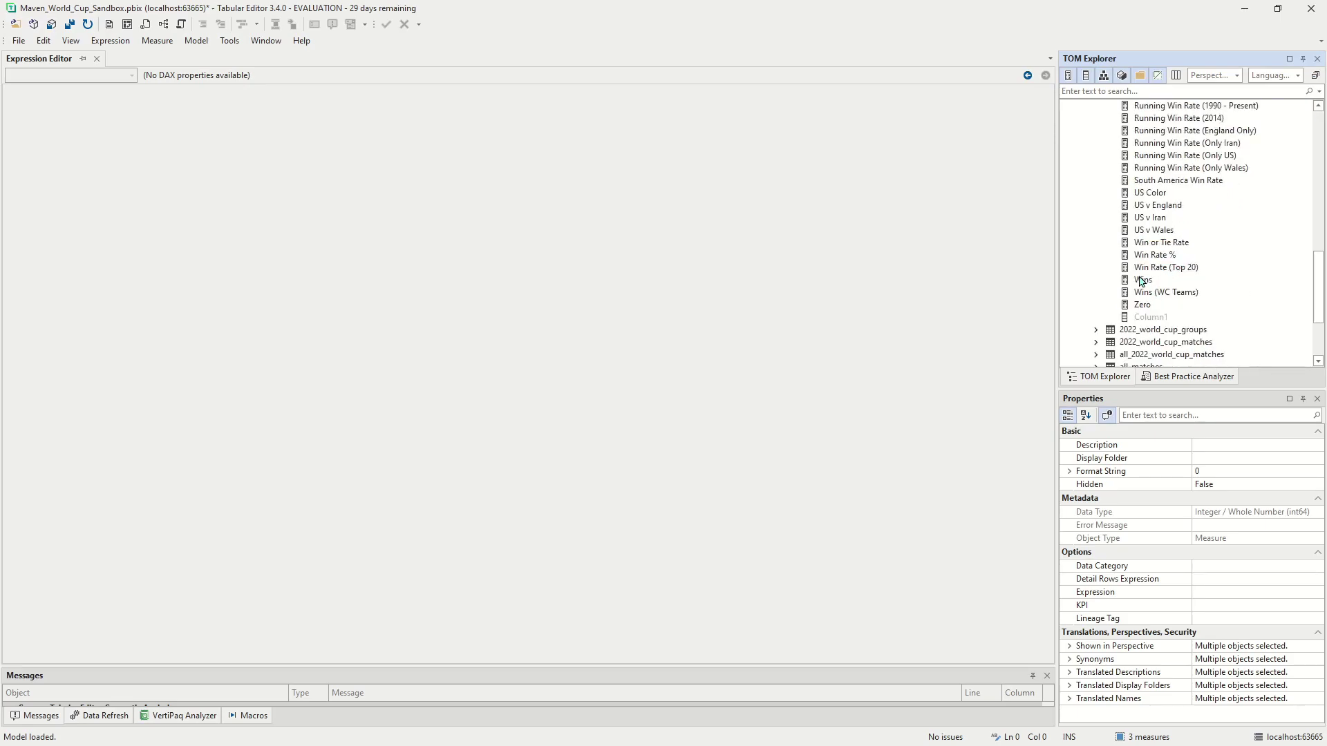
pyautogui.keyDown('ctrl'); pyautogui.click(1143, 280); pyautogui.keyUp('ctrl')
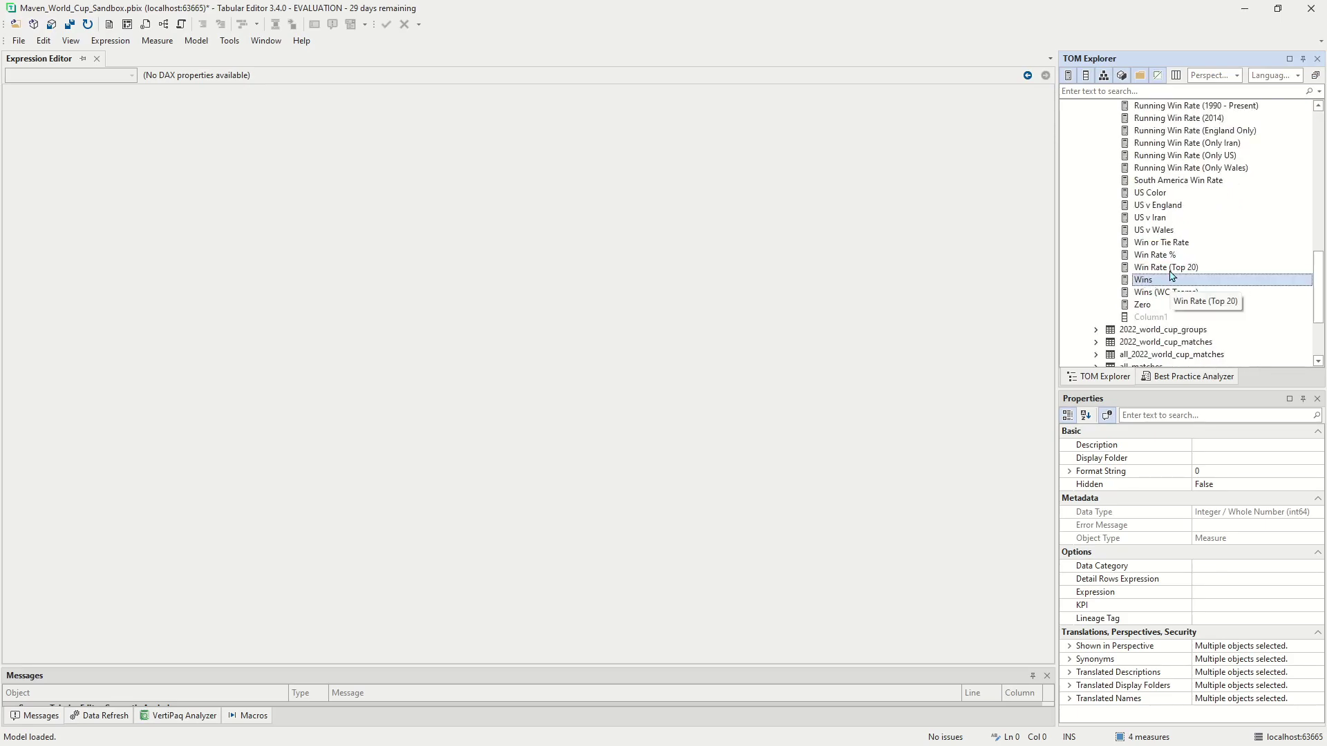
# - Add the Goals Scored and Goals Conceded measures to the current measure selection
pyautogui.scroll(3, 1171, 275)
pyautogui.scroll(3, 1169, 272)
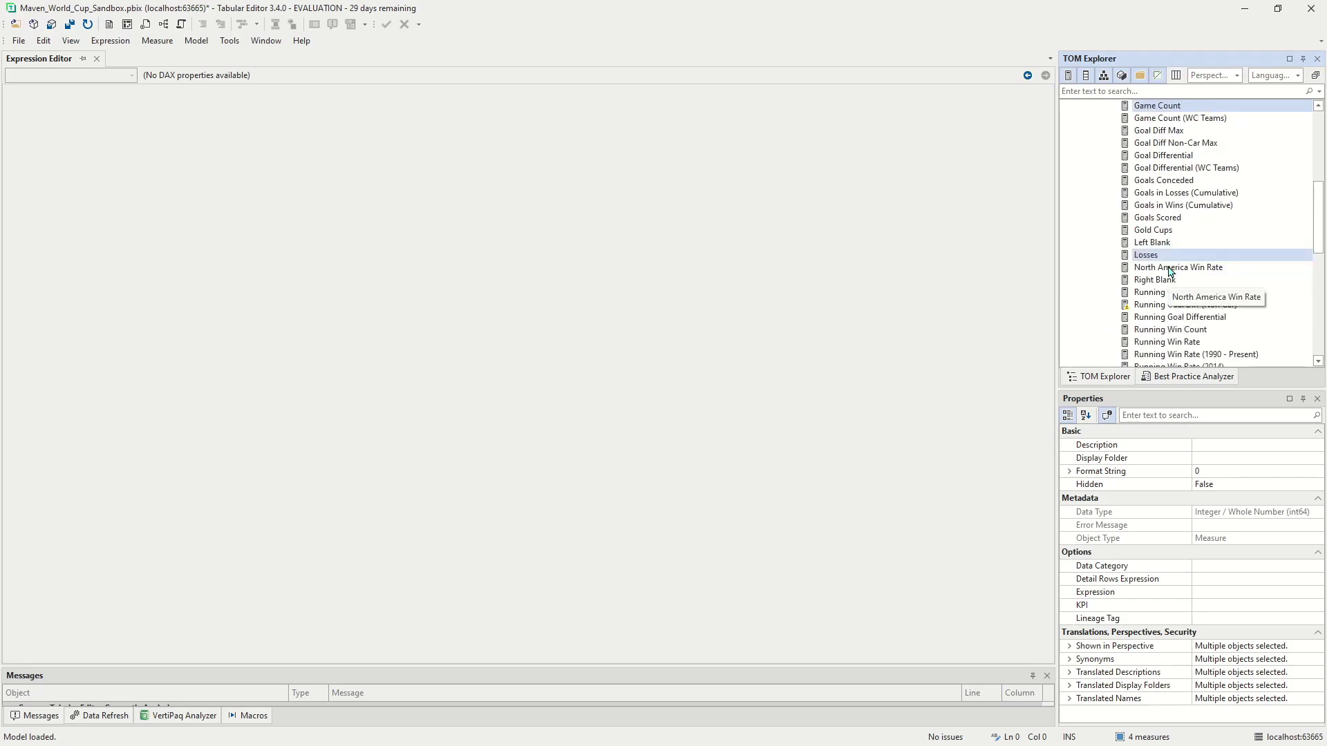
pyautogui.keyDown('ctrl'); pyautogui.click(1173, 218); pyautogui.keyUp('ctrl')
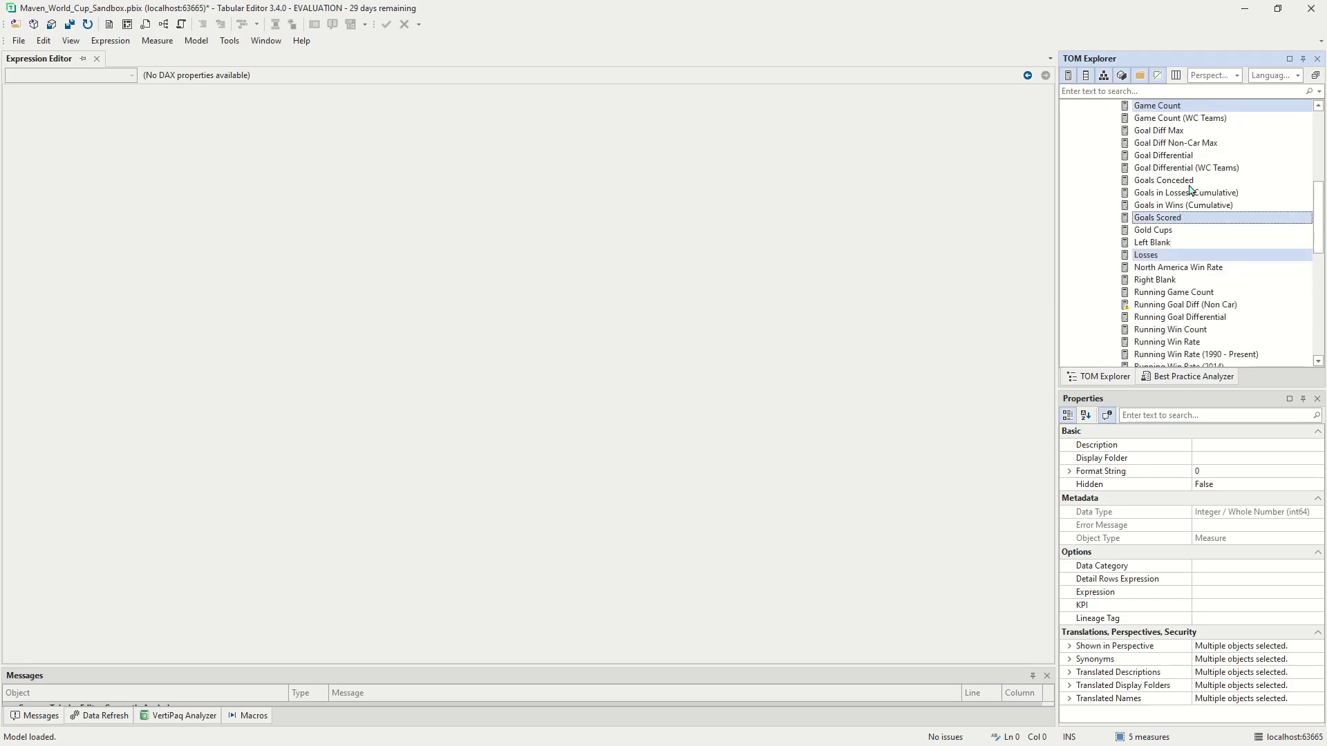
pyautogui.keyDown('ctrl'); pyautogui.click(1190, 181); pyautogui.keyUp('ctrl')
# - Check the selected measures in the _Measures table and show them in the Maven World Cup Sandbox perspective
pyautogui.scroll(6, 1214, 216)
pyautogui.scroll(-3, 1213, 216)
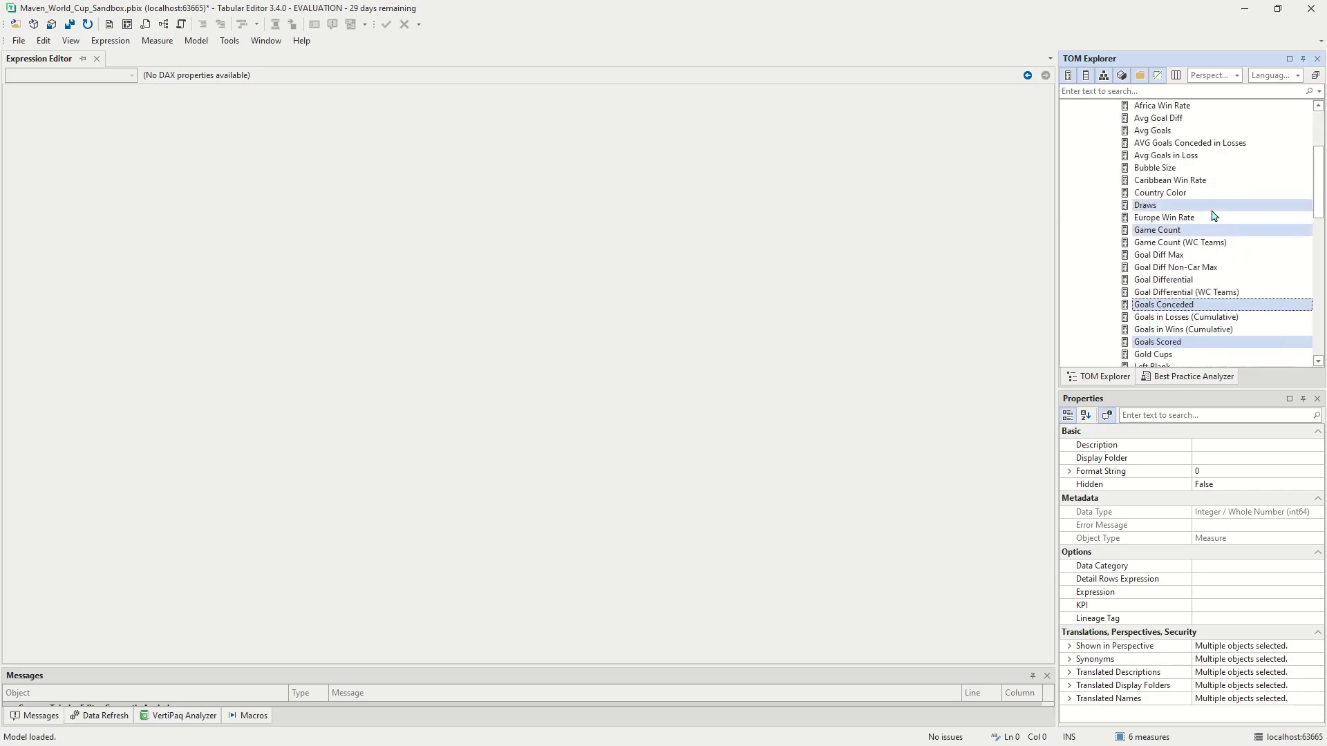
pyautogui.scroll(-9, 1207, 216)
pyautogui.scroll(3, 1207, 216)
pyautogui.scroll(7, 1207, 217)
pyautogui.scroll(-3, 1217, 259)
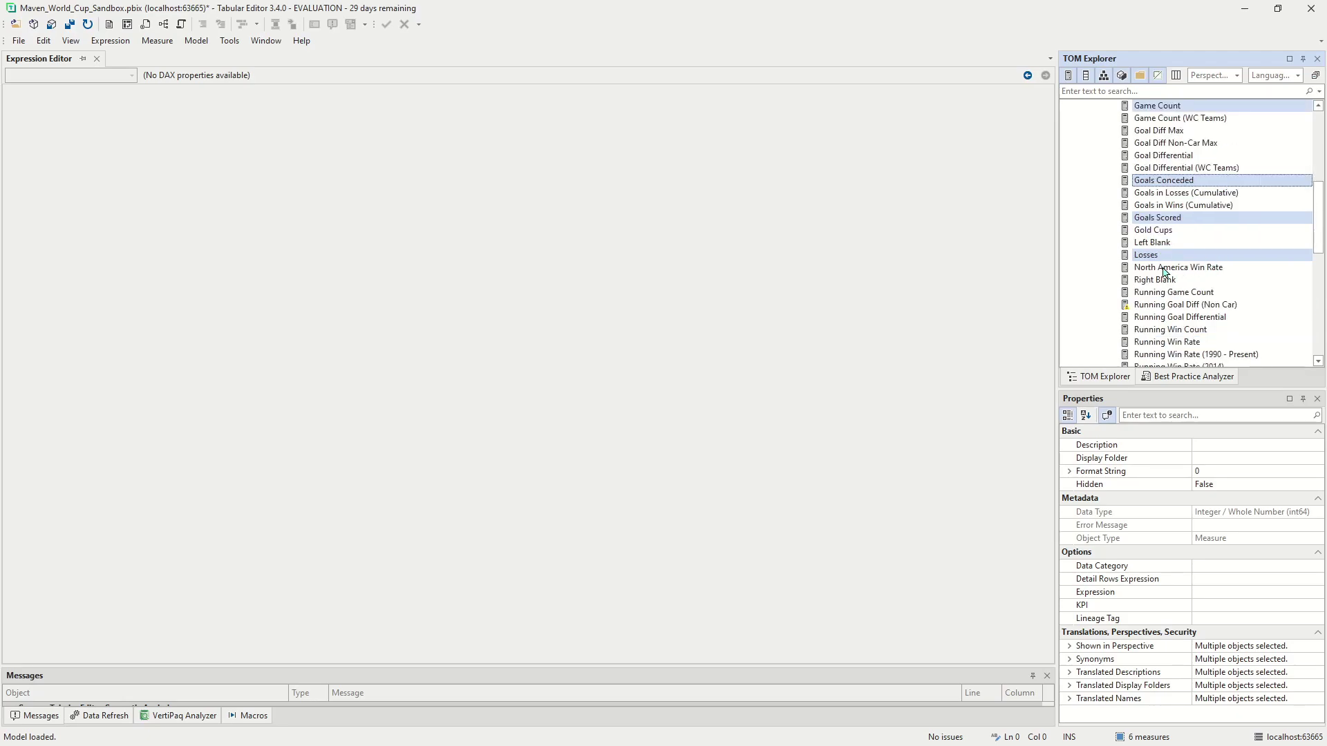
pyautogui.scroll(-6, 1165, 272)
pyautogui.scroll(9, 1167, 297)
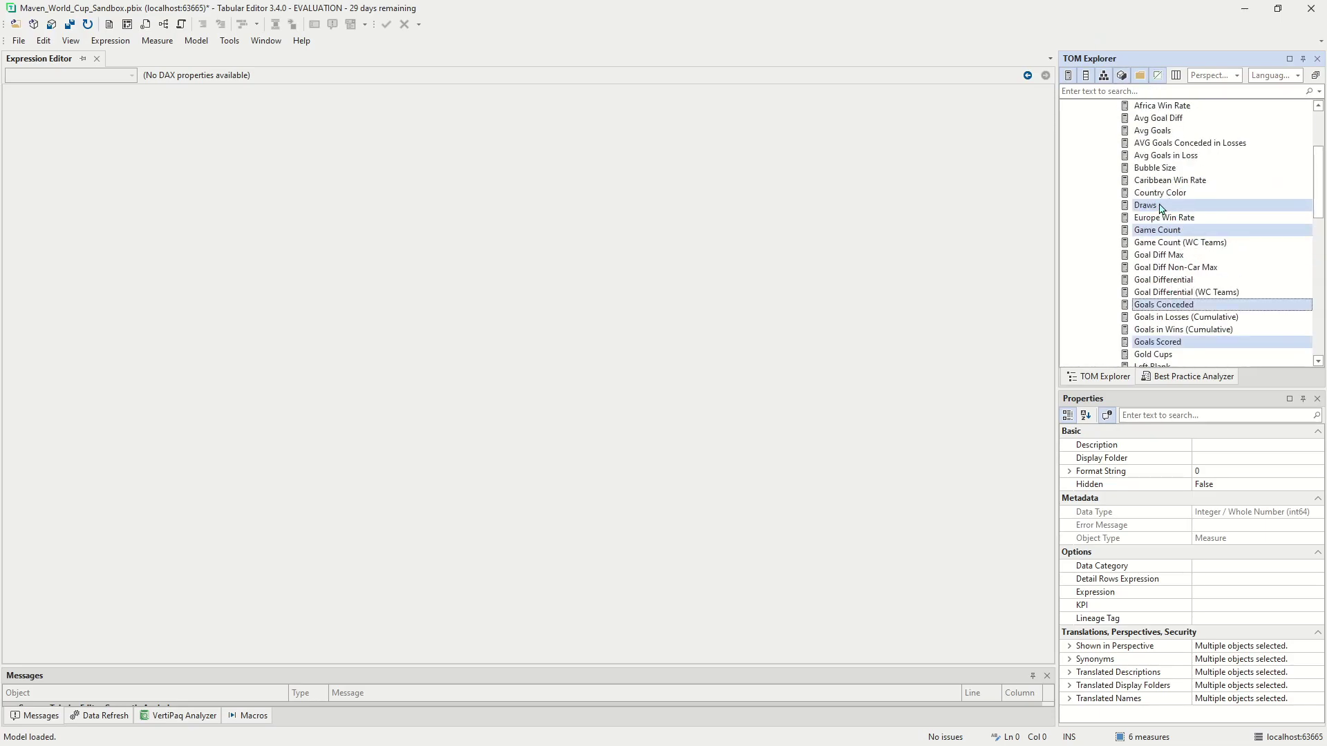
pyautogui.rightClick(1159, 208)
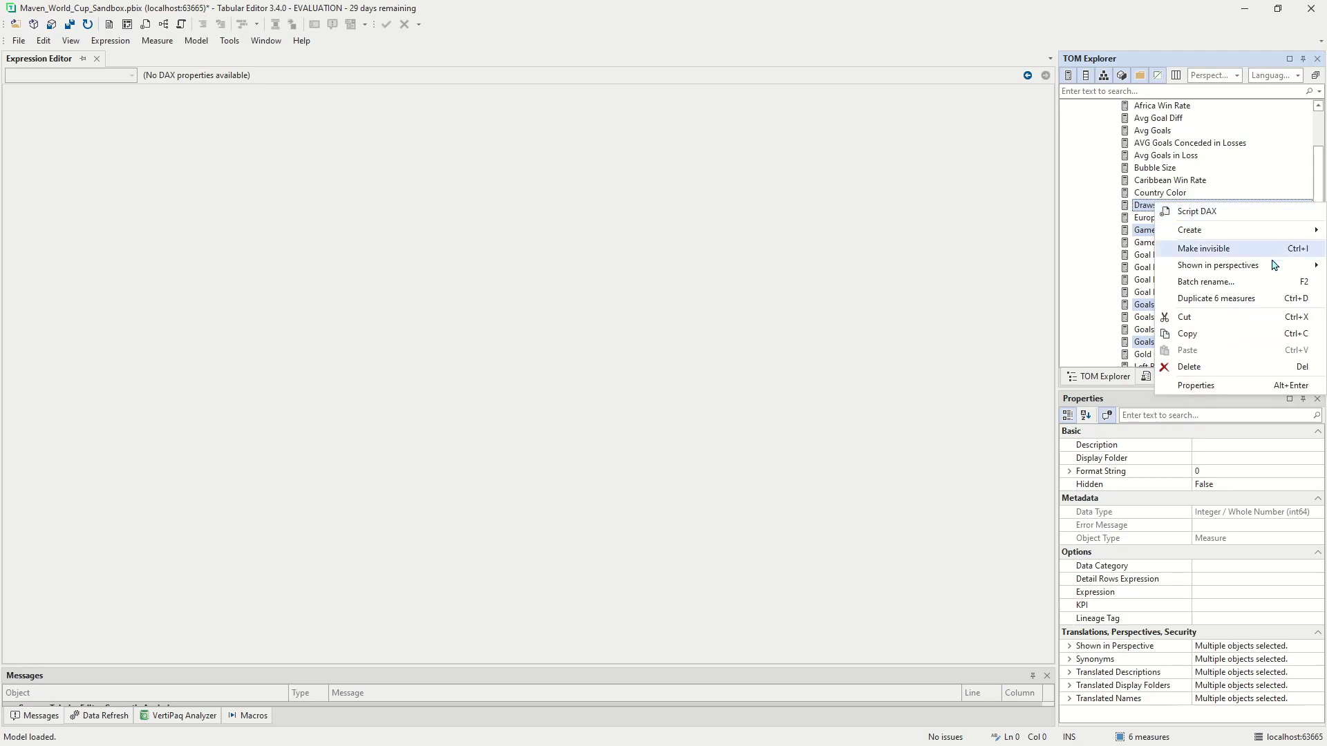
pyautogui.moveTo(1273, 265)
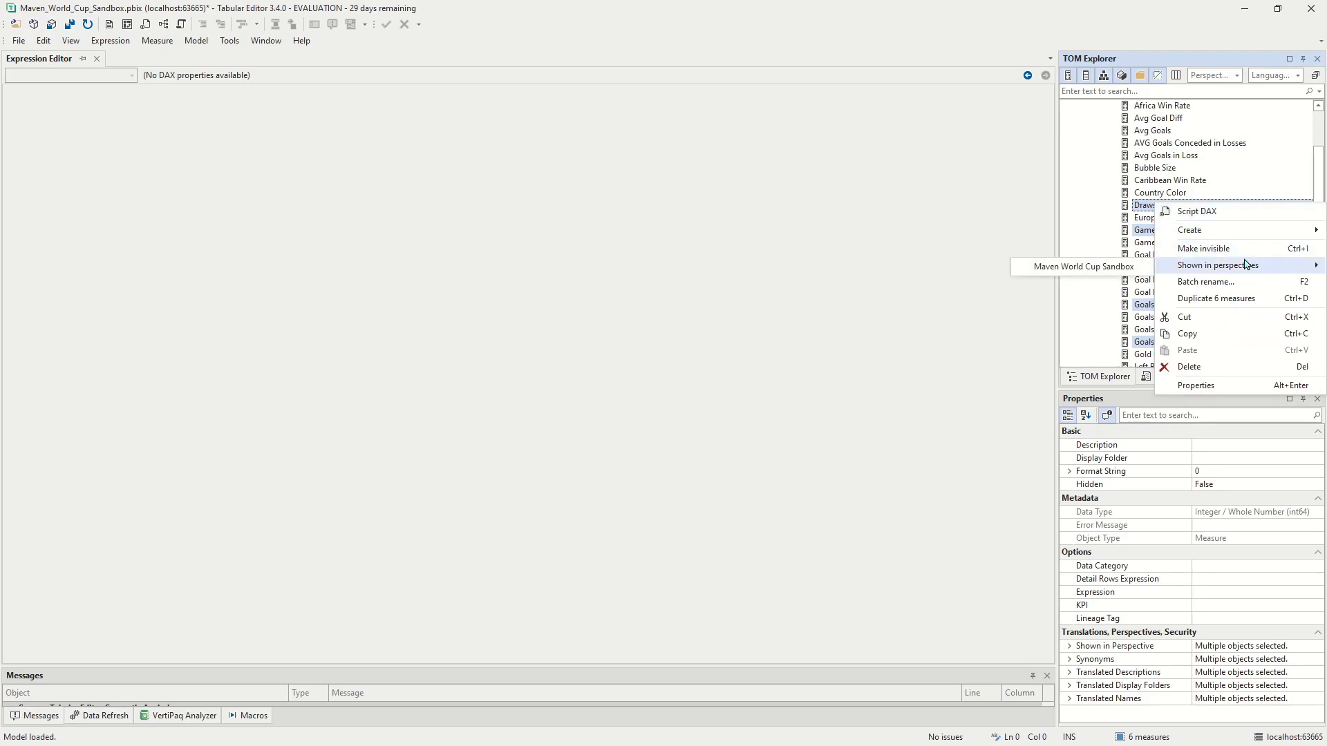
pyautogui.click(1082, 268)
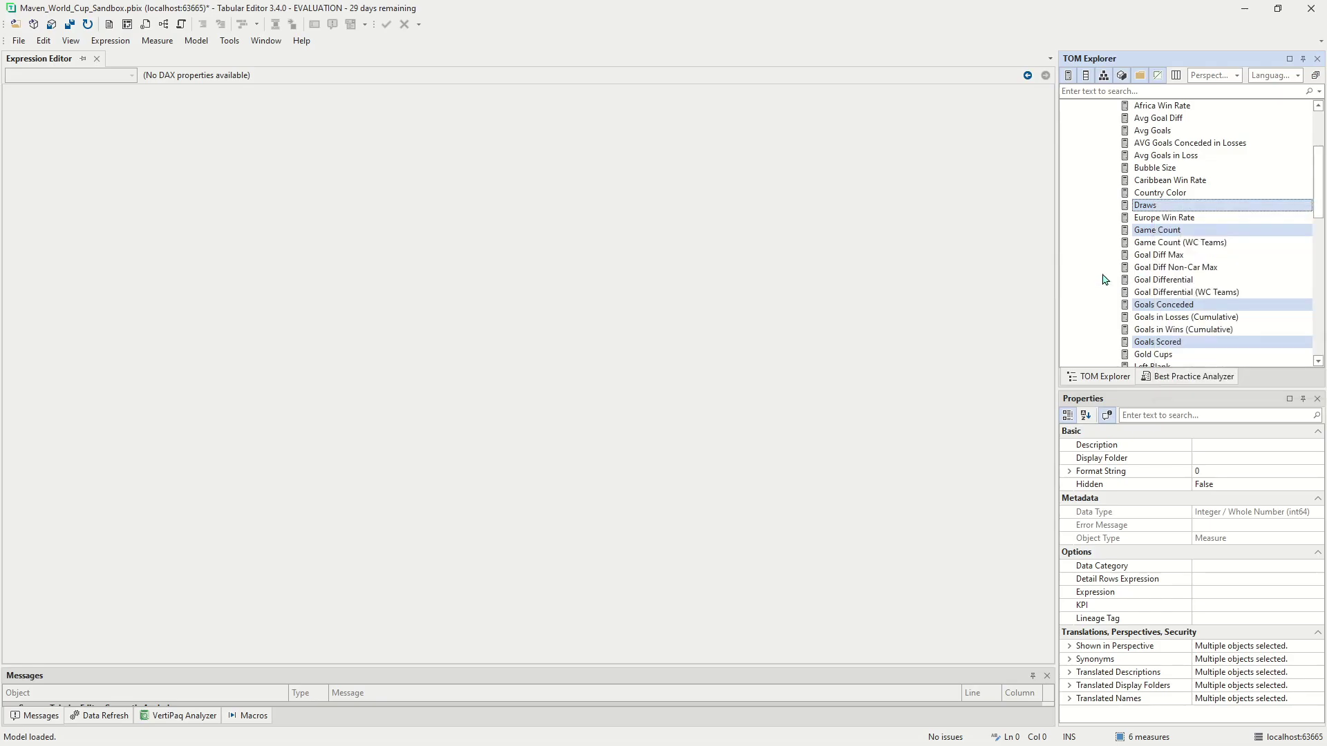
# - Show the all_matches table in the Maven World Cup Sandbox perspective
pyautogui.scroll(-15, 1278, 228)
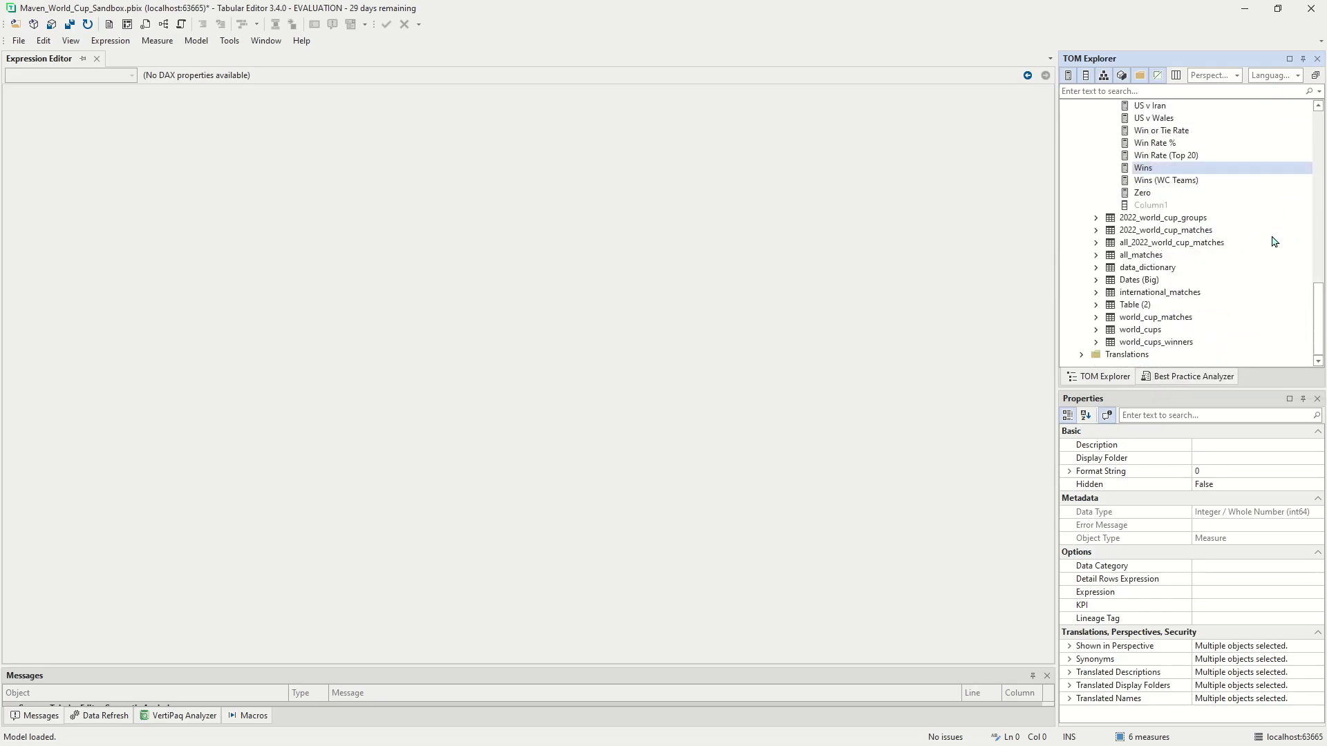
pyautogui.click(1141, 258)
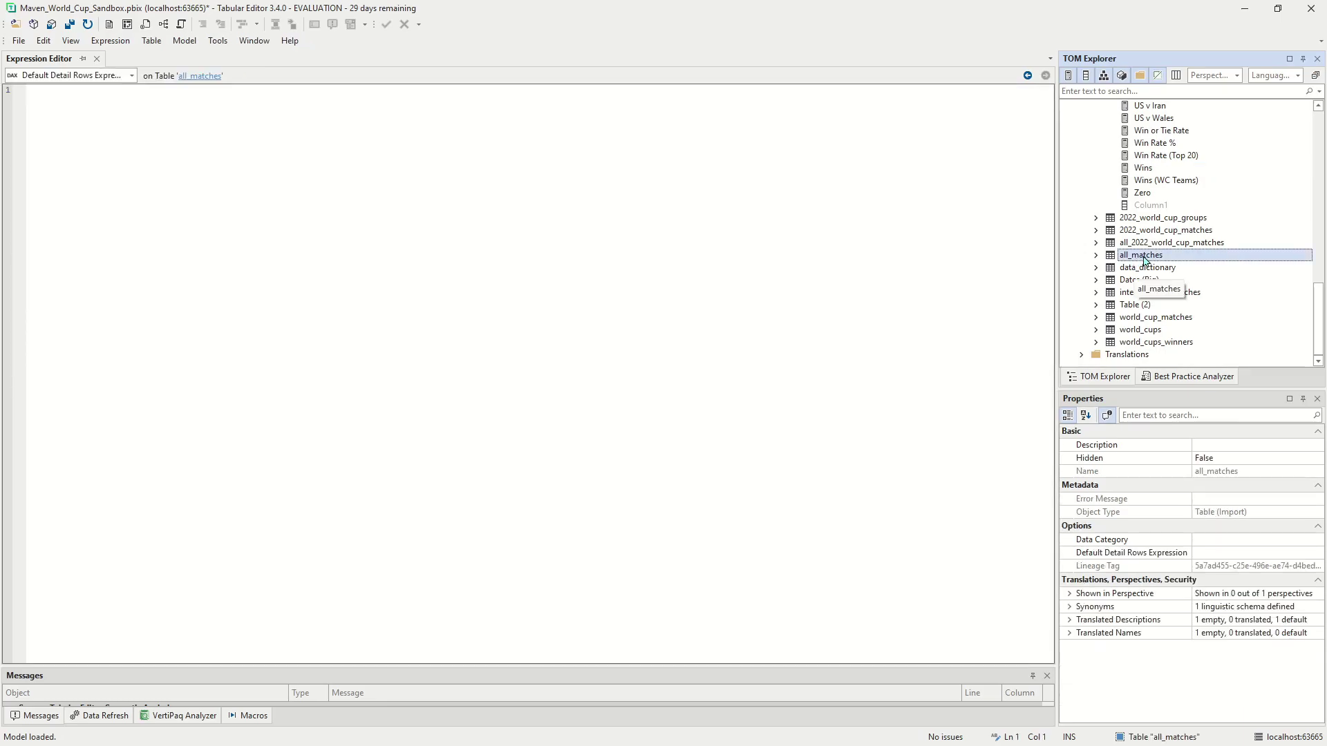
pyautogui.rightClick(1144, 259)
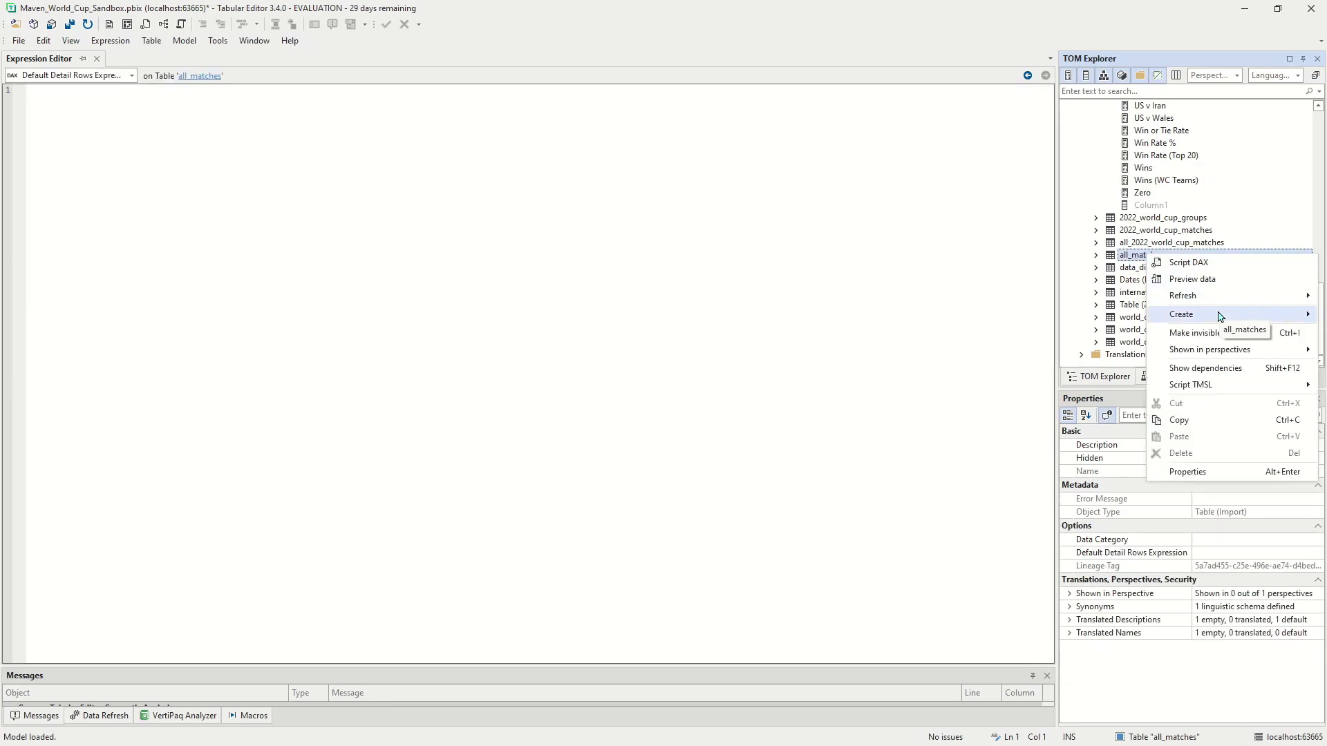
pyautogui.moveTo(1218, 317)
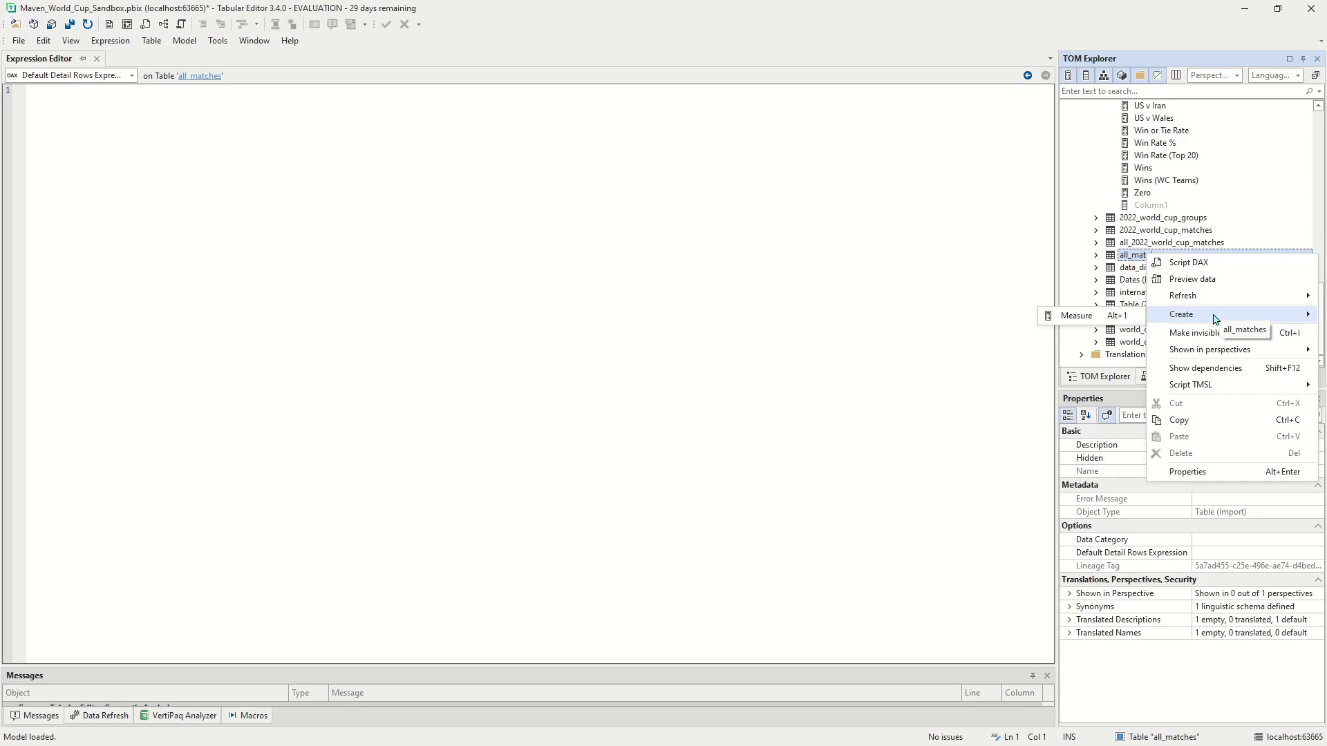
pyautogui.moveTo(1230, 350)
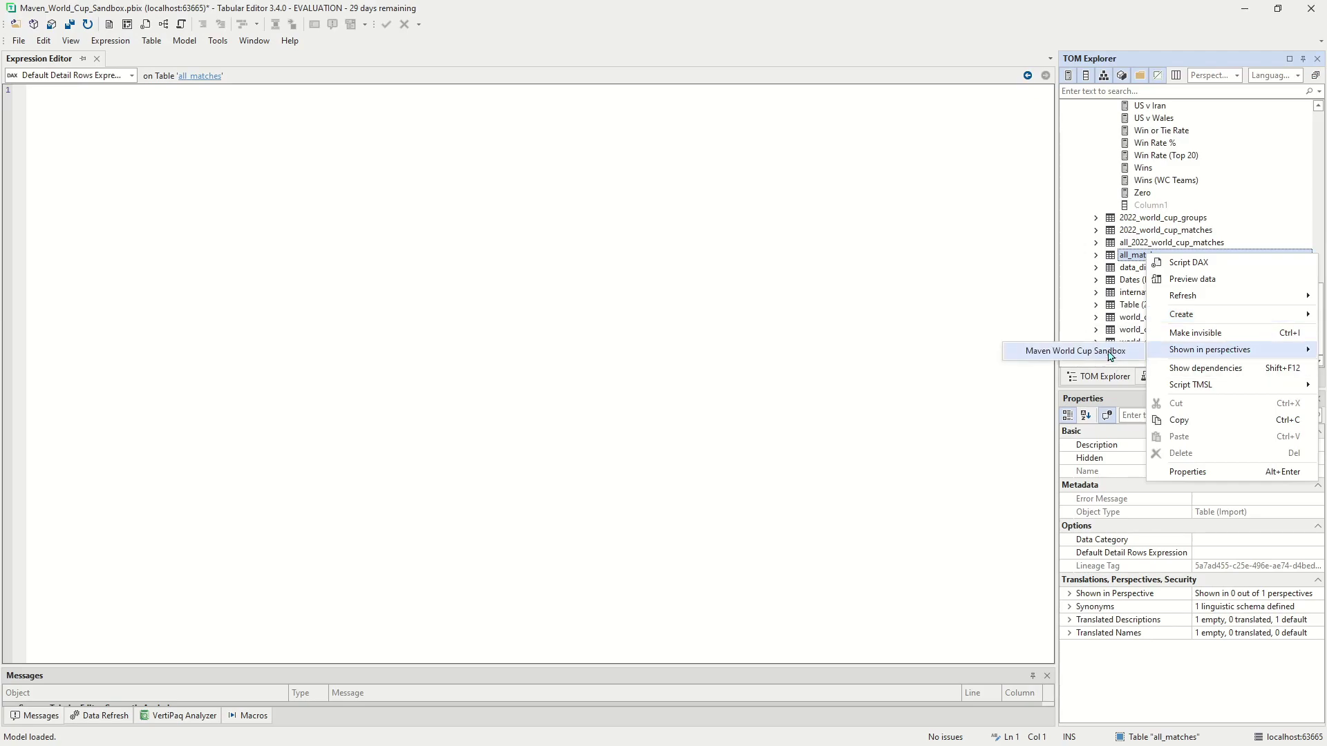
pyautogui.click(1075, 351)
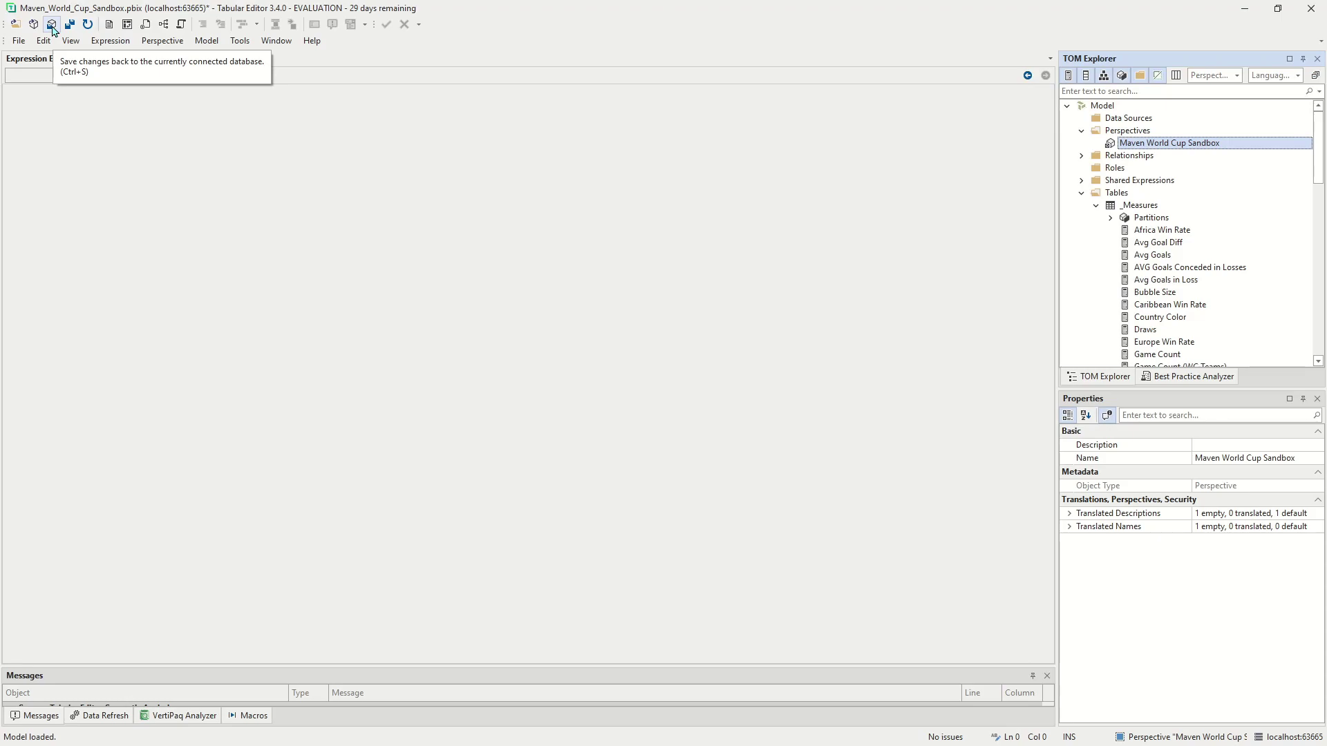
# - Save the perspective changes back to the connected database, close Power BI Desktop and return to Tabular Editor
pyautogui.click(51, 24)
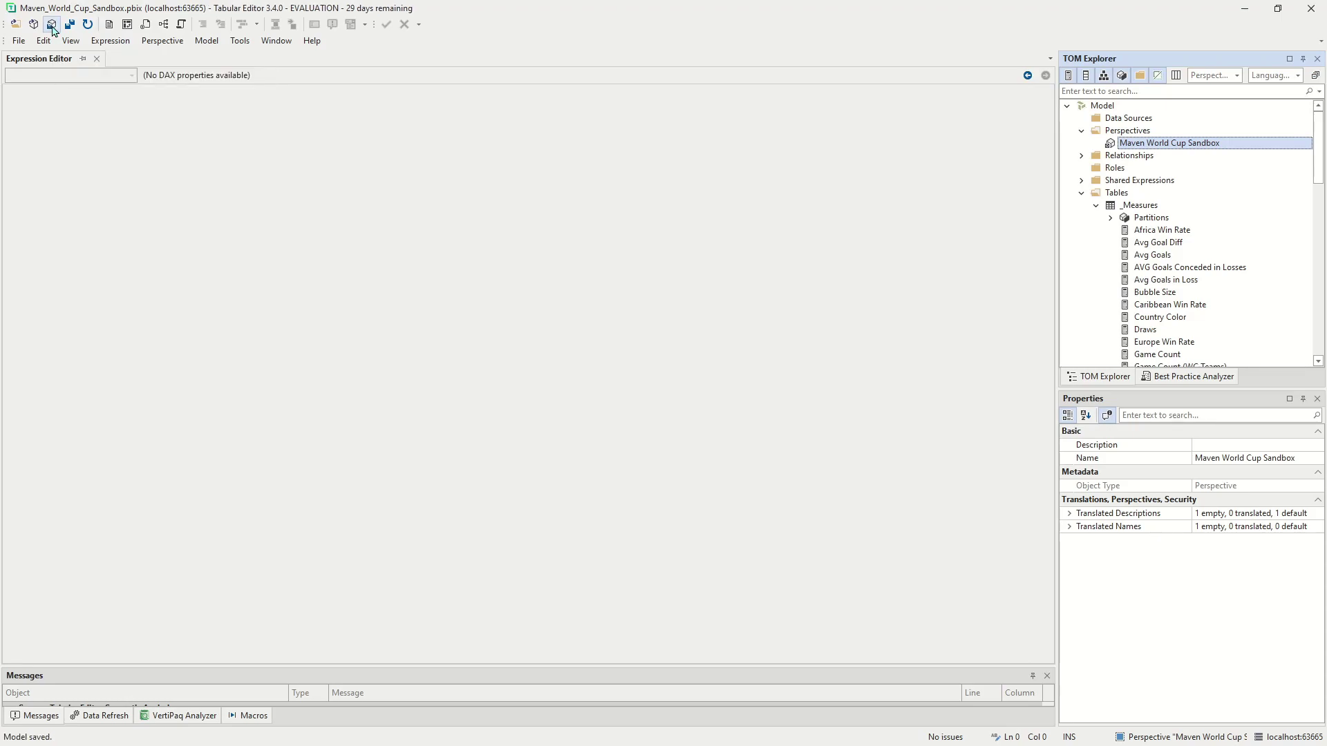
pyautogui.hotkey('alt', 'Tab')
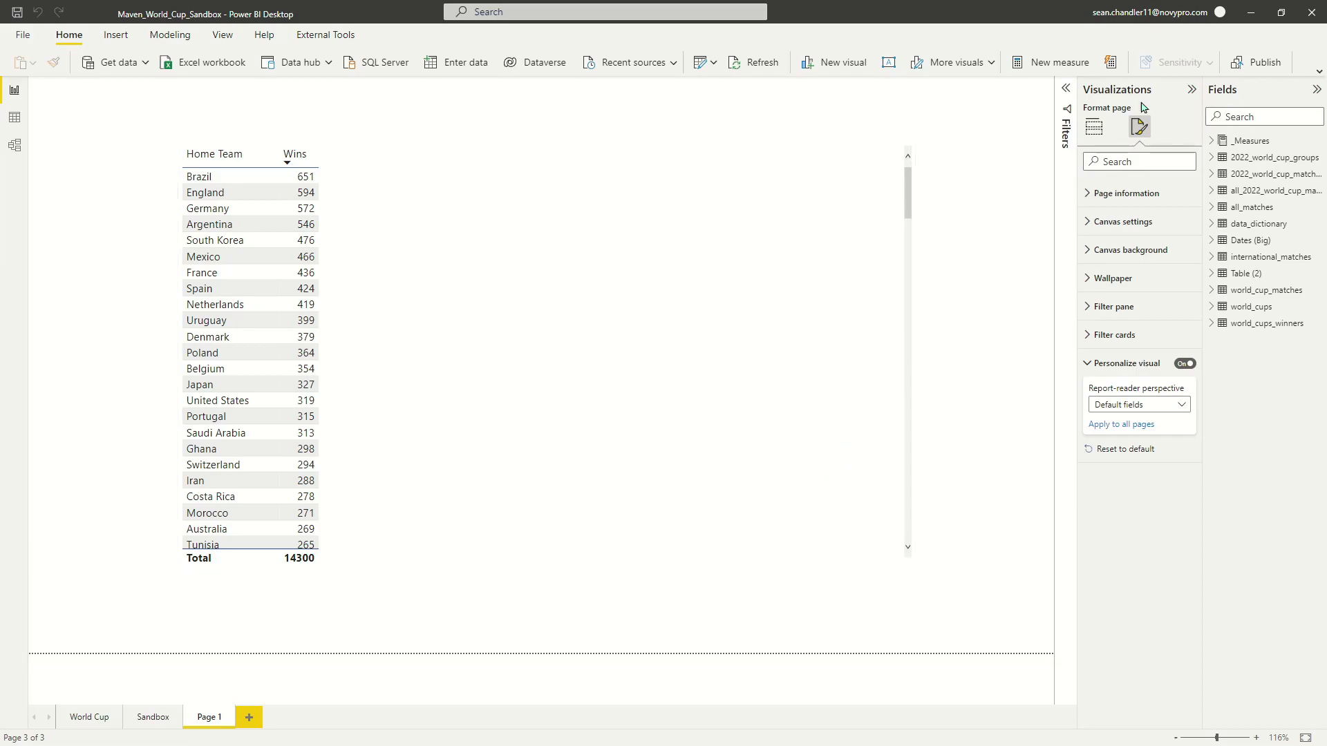
pyautogui.click(1311, 11)
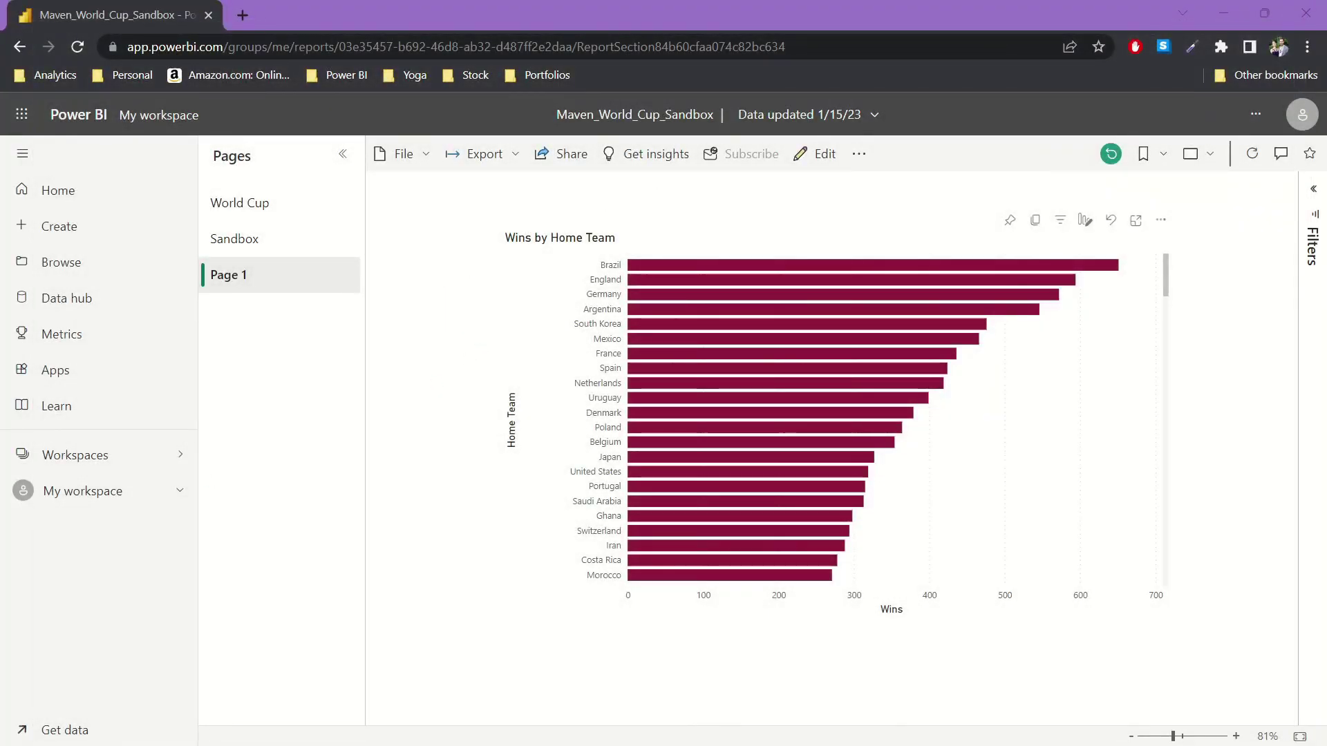
pyautogui.hotkey('alt', 'Tab')
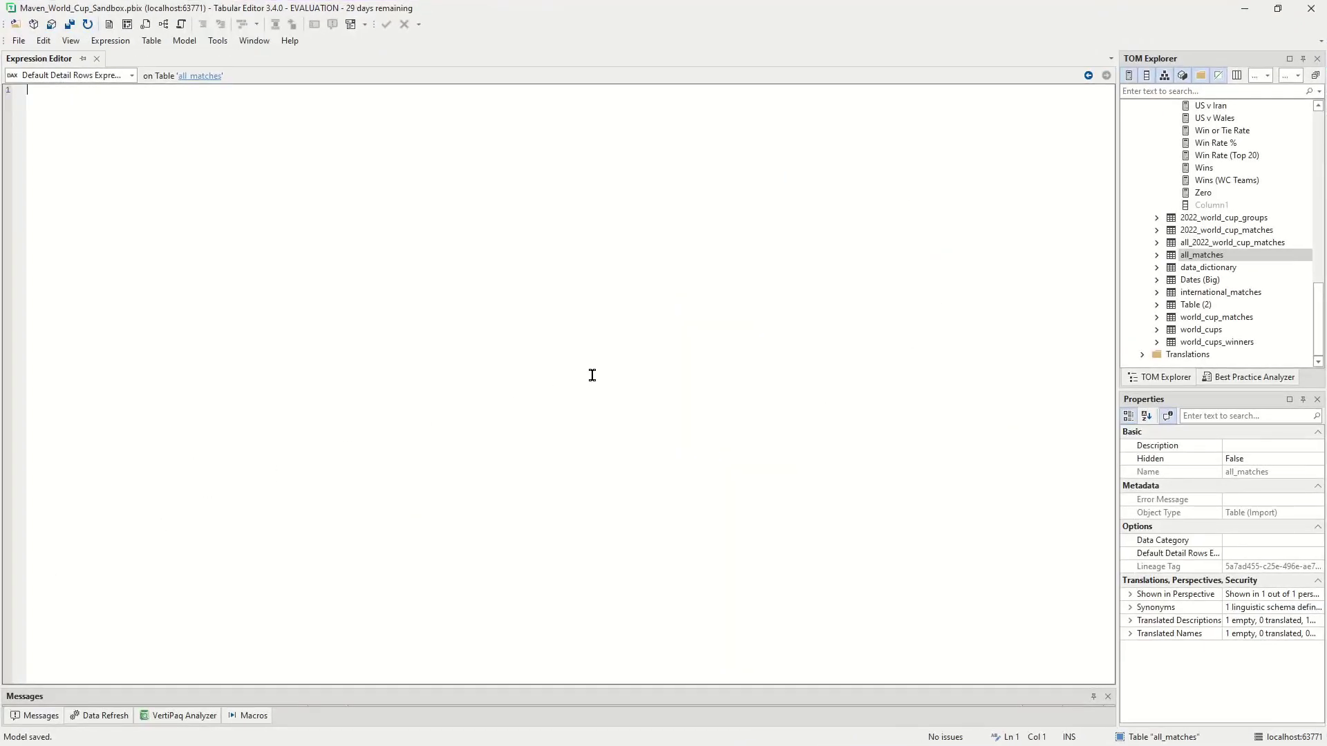
pyautogui.scroll(15, 1251, 311)
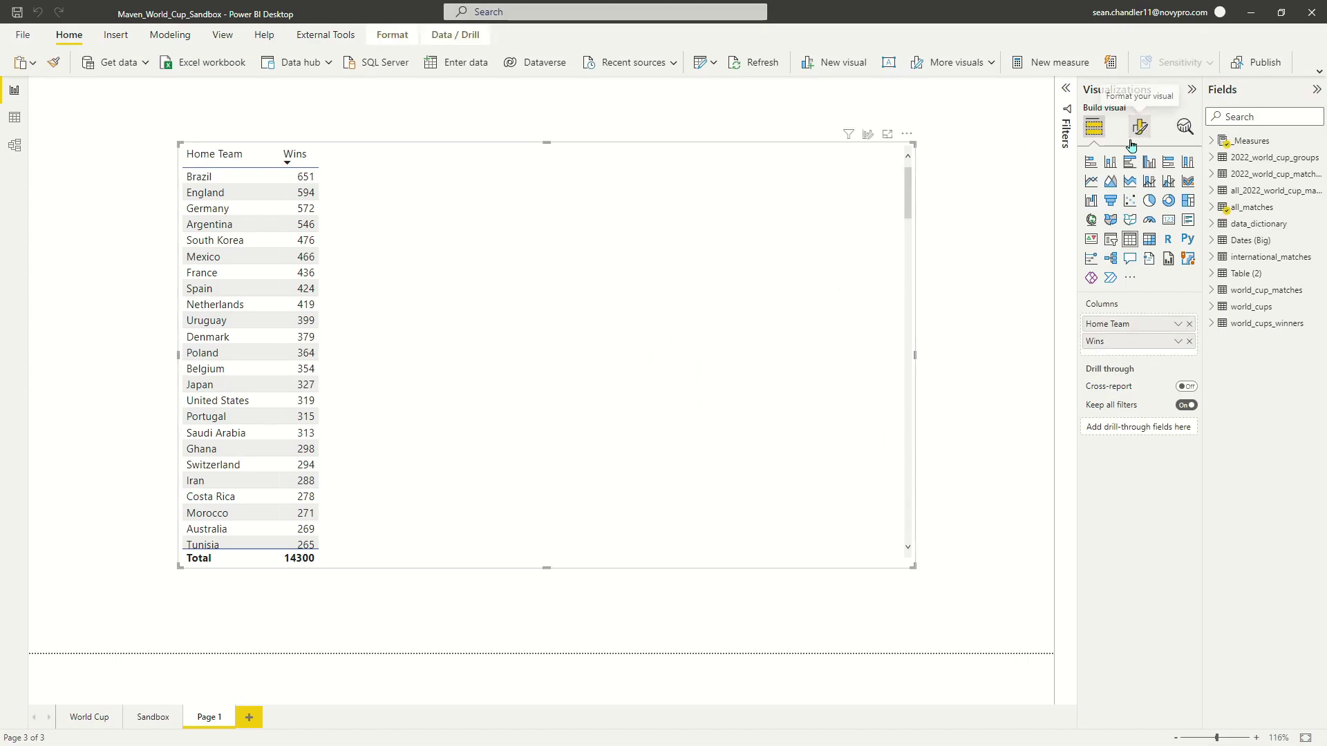
# - In Power BI Desktop, set Page 1's report-reader perspective to Maven World Cup Sandbox
pyautogui.click(1014, 137)
pyautogui.click(1138, 127)
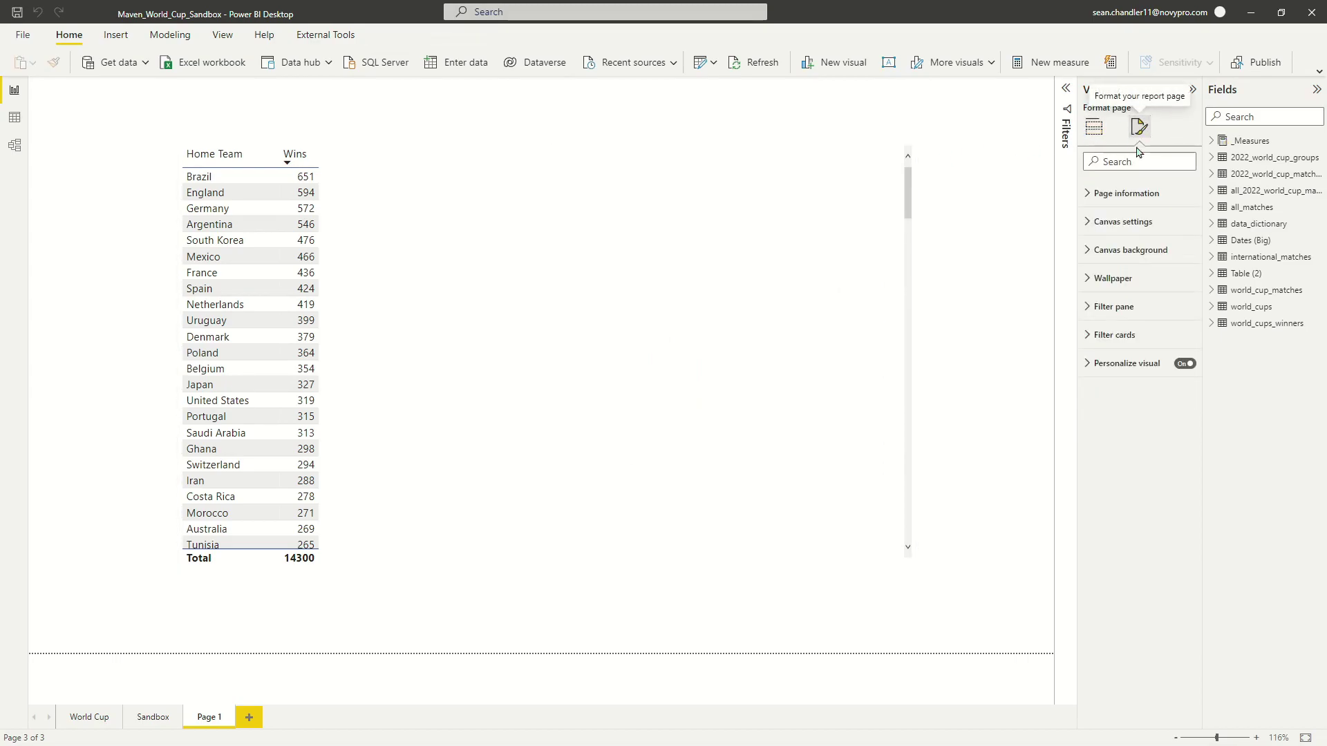
pyautogui.click(1128, 367)
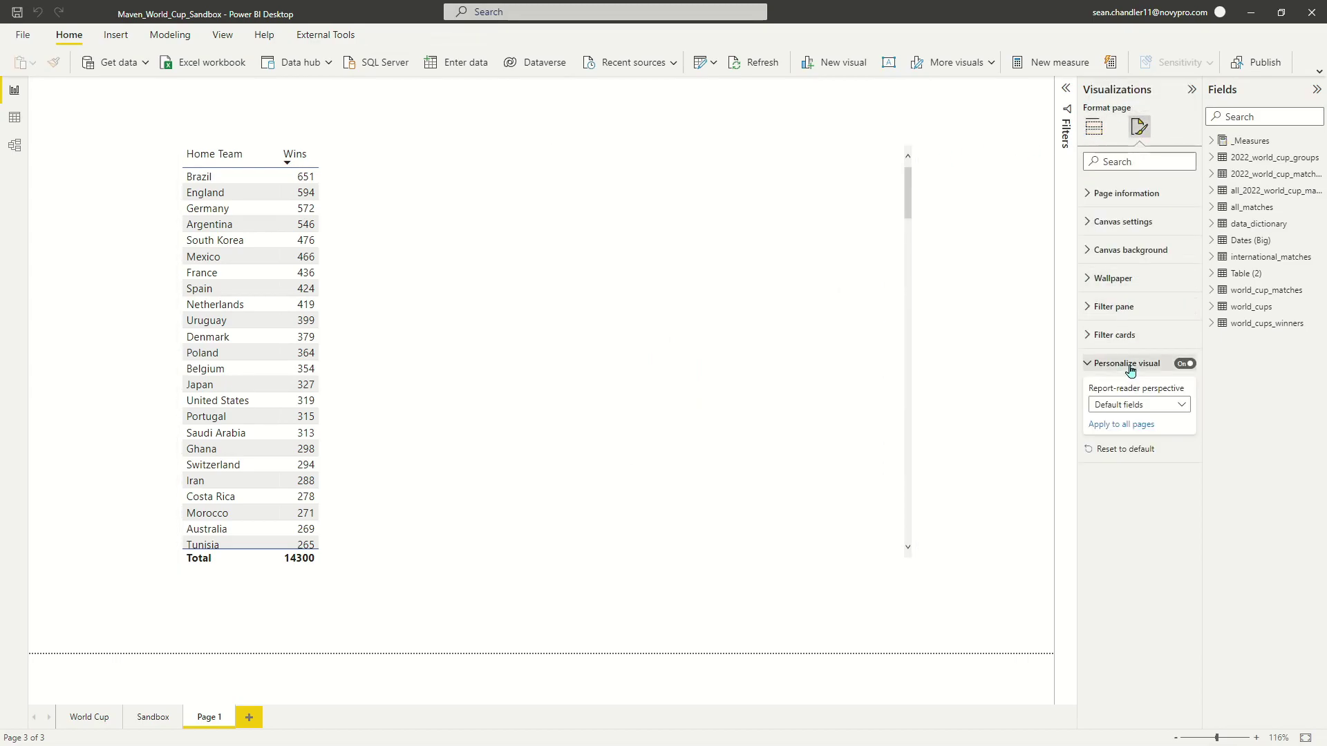
pyautogui.click(1138, 405)
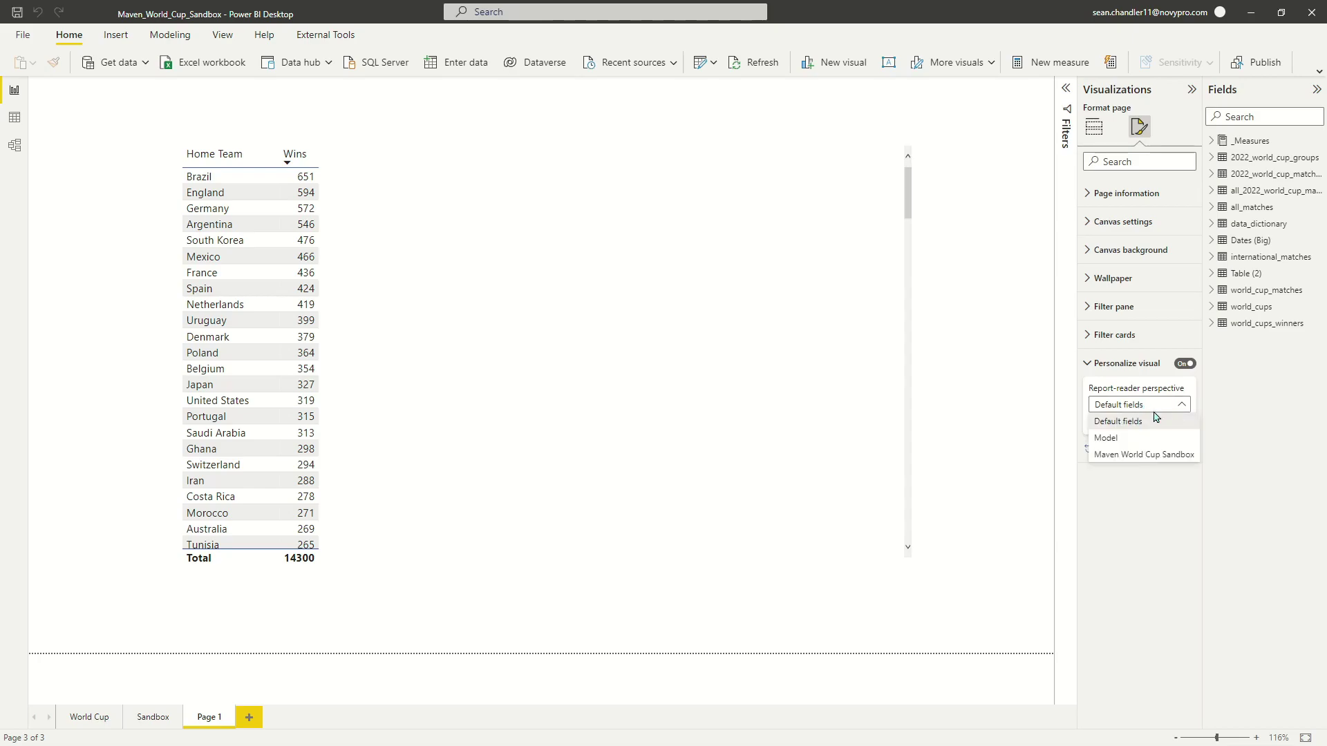
pyautogui.click(1158, 457)
pyautogui.click(872, 394)
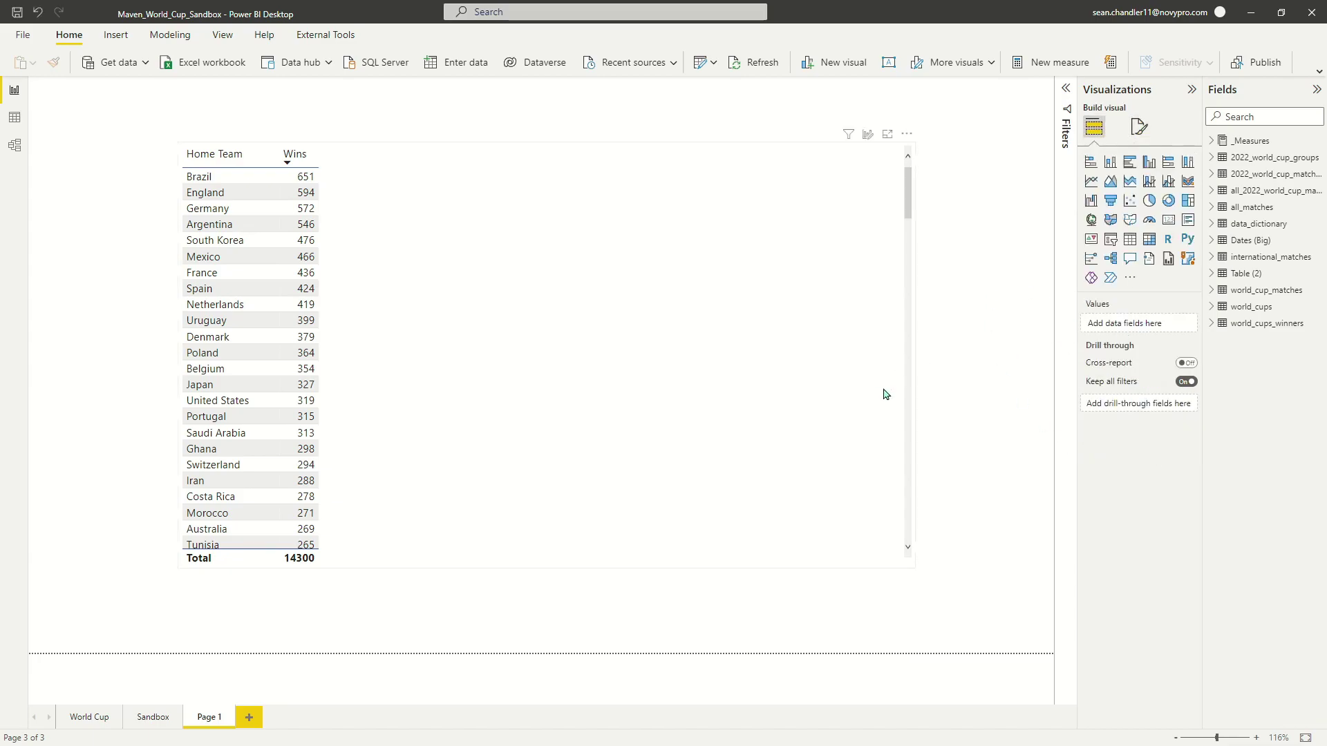
# - Set the Sandbox page's report-reader perspective to Maven World Cup Sandbox in its page formatting
pyautogui.click(168, 718)
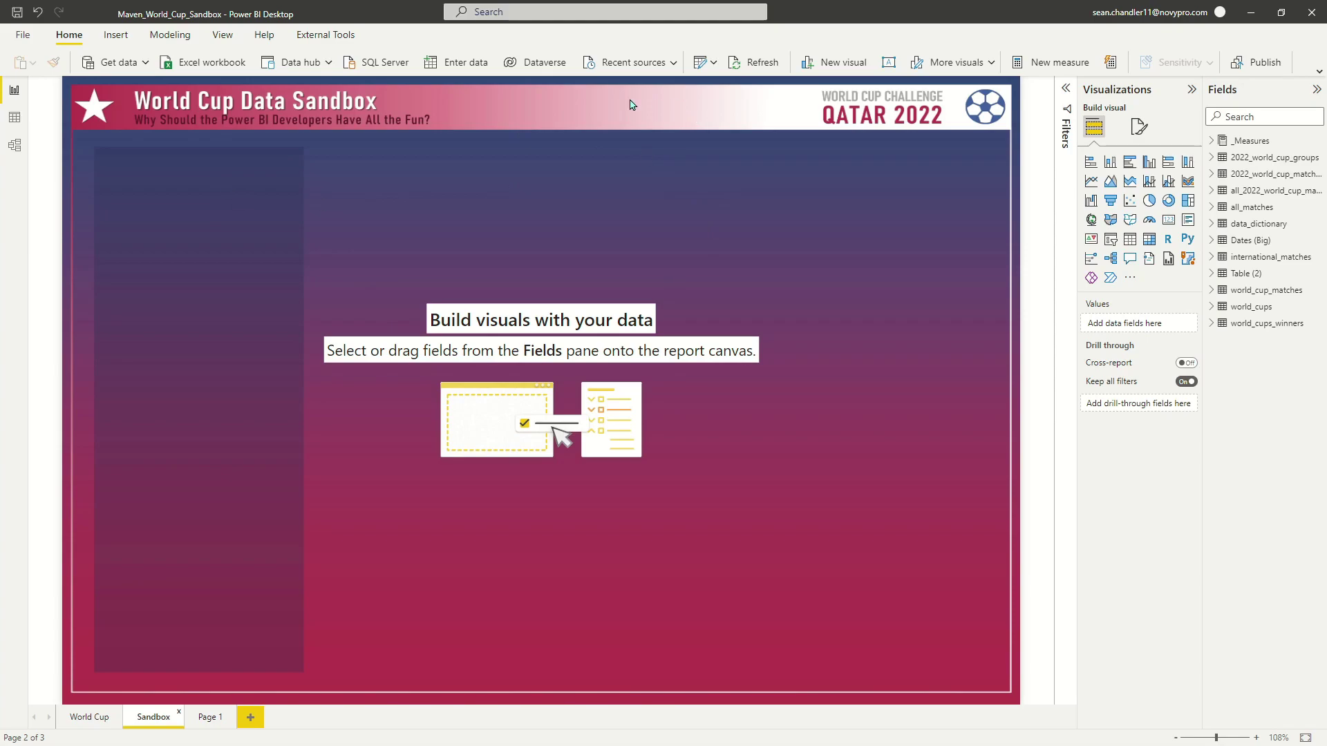
pyautogui.click(1141, 130)
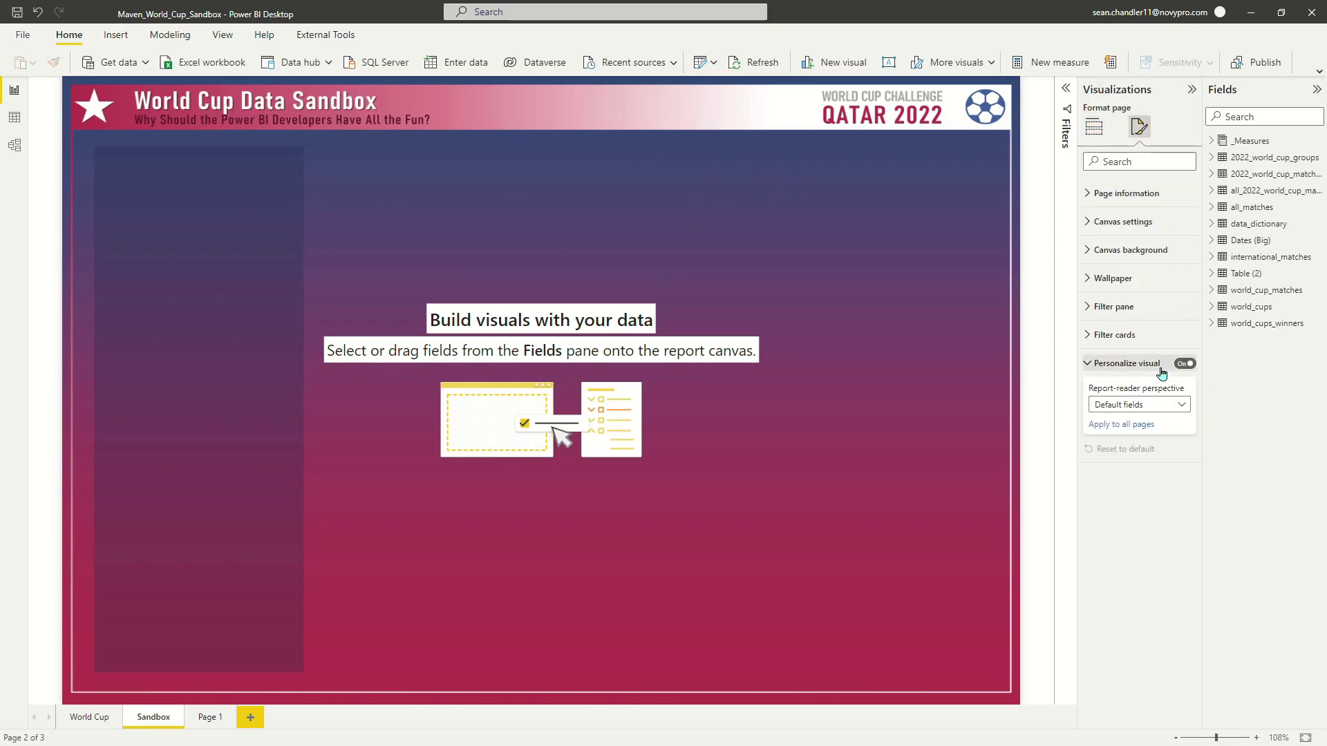
pyautogui.click(1166, 408)
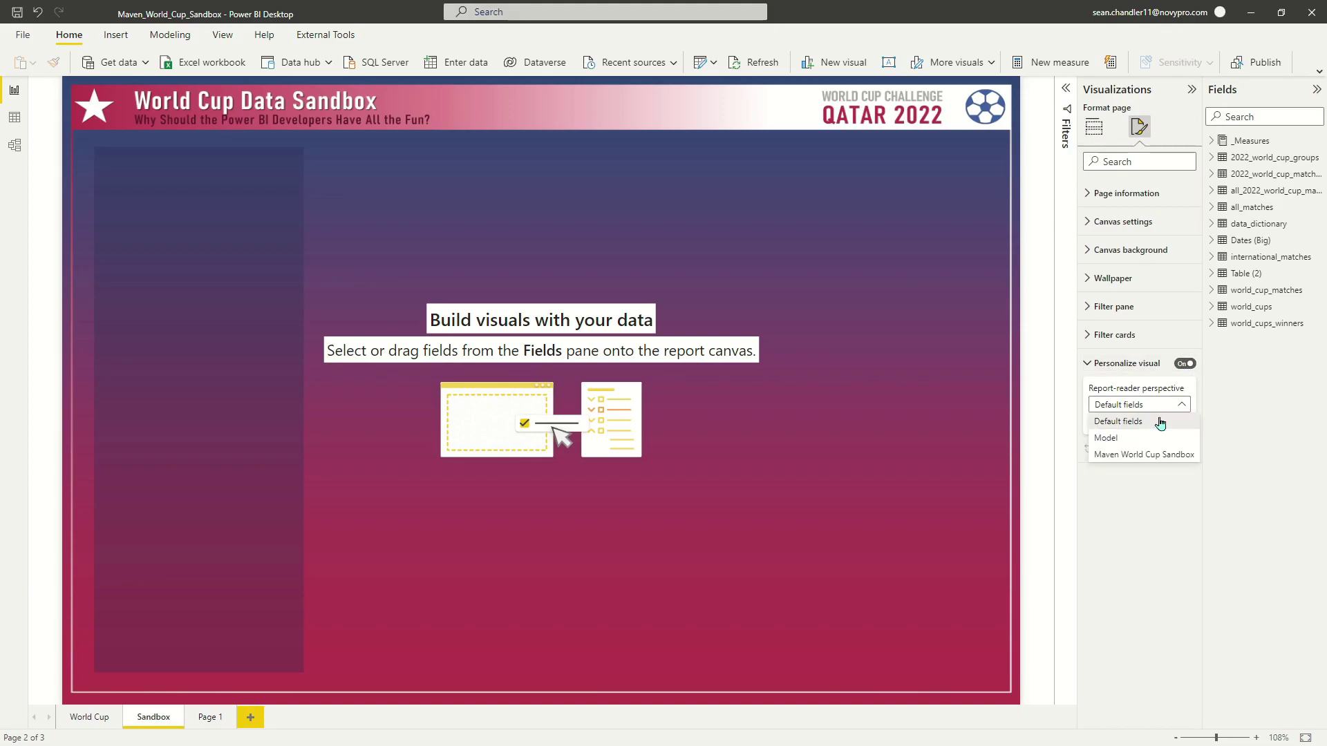
pyautogui.click(1175, 456)
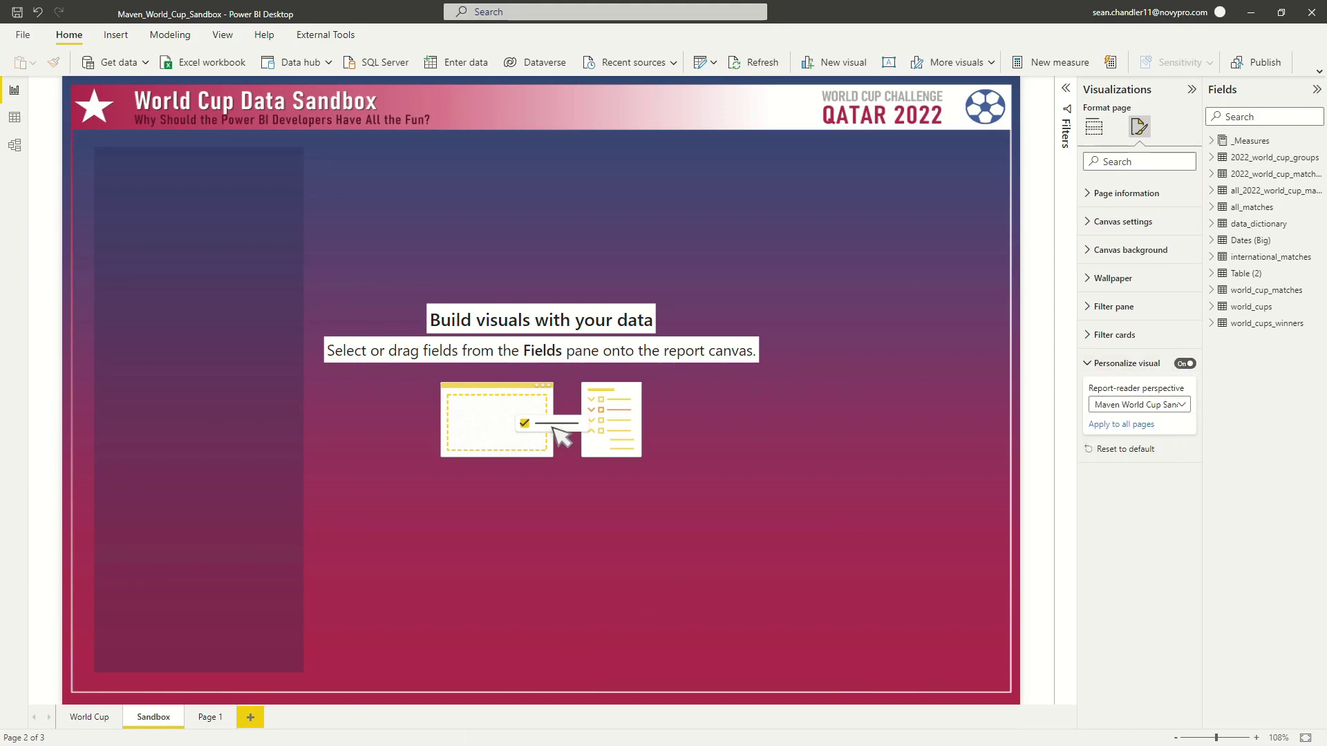
# - Delete Page 1 from the report
pyautogui.click(233, 715)
pyautogui.click(721, 412)
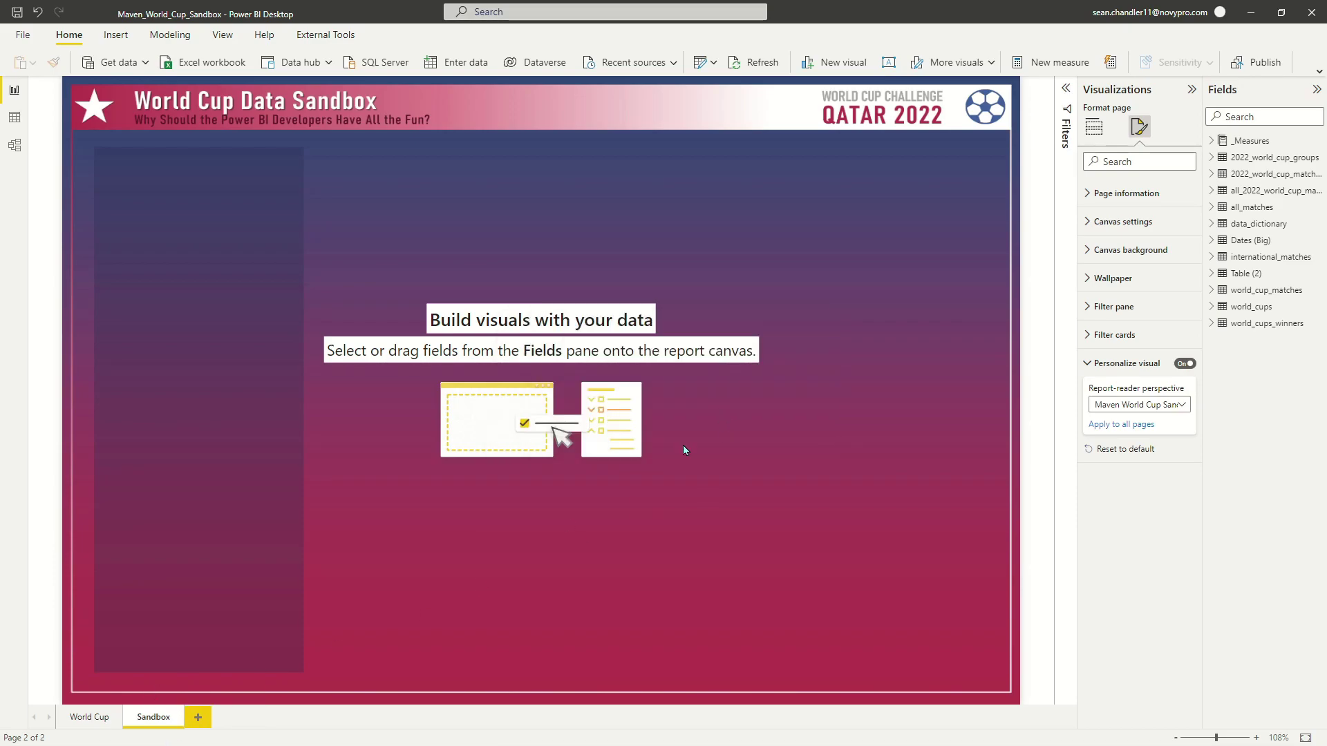
# - On the World Cup page, check the win rate line chart's personalize option and turn off Personalize visual for the page
pyautogui.click(92, 718)
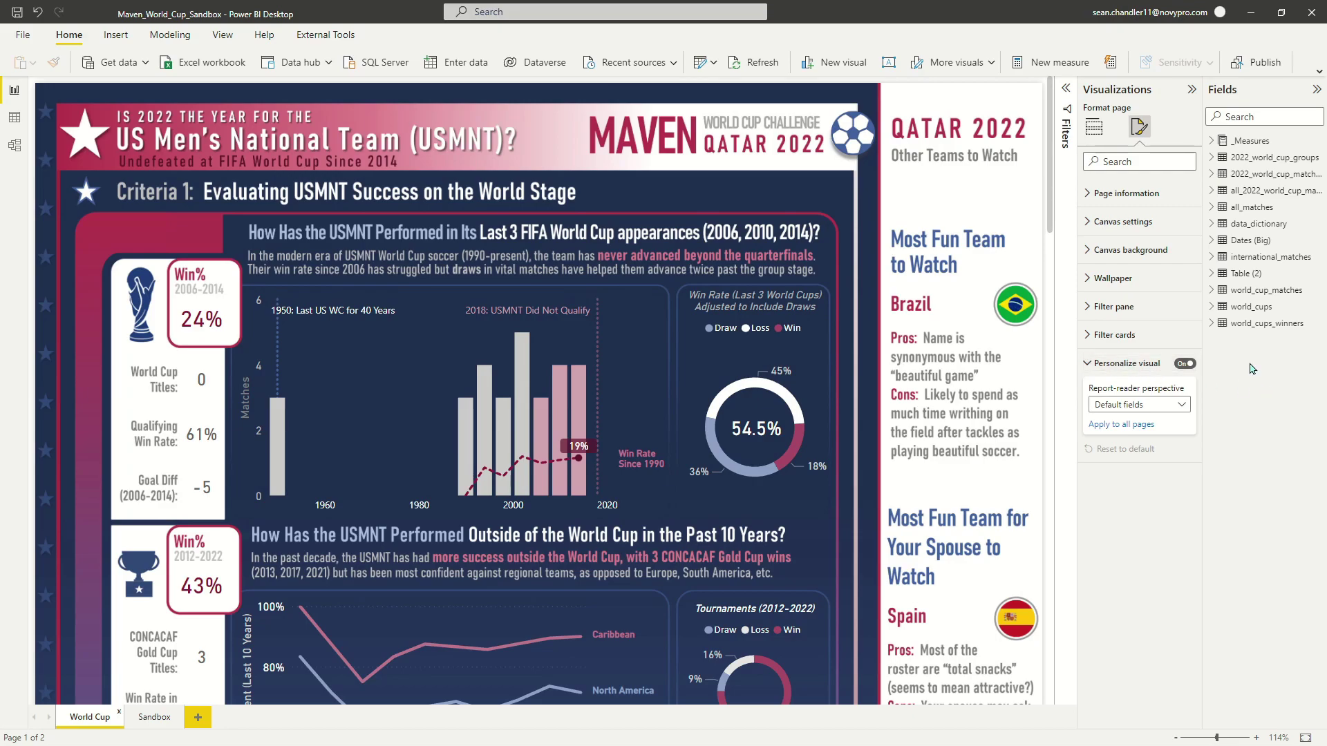
pyautogui.scroll(-1, 512, 409)
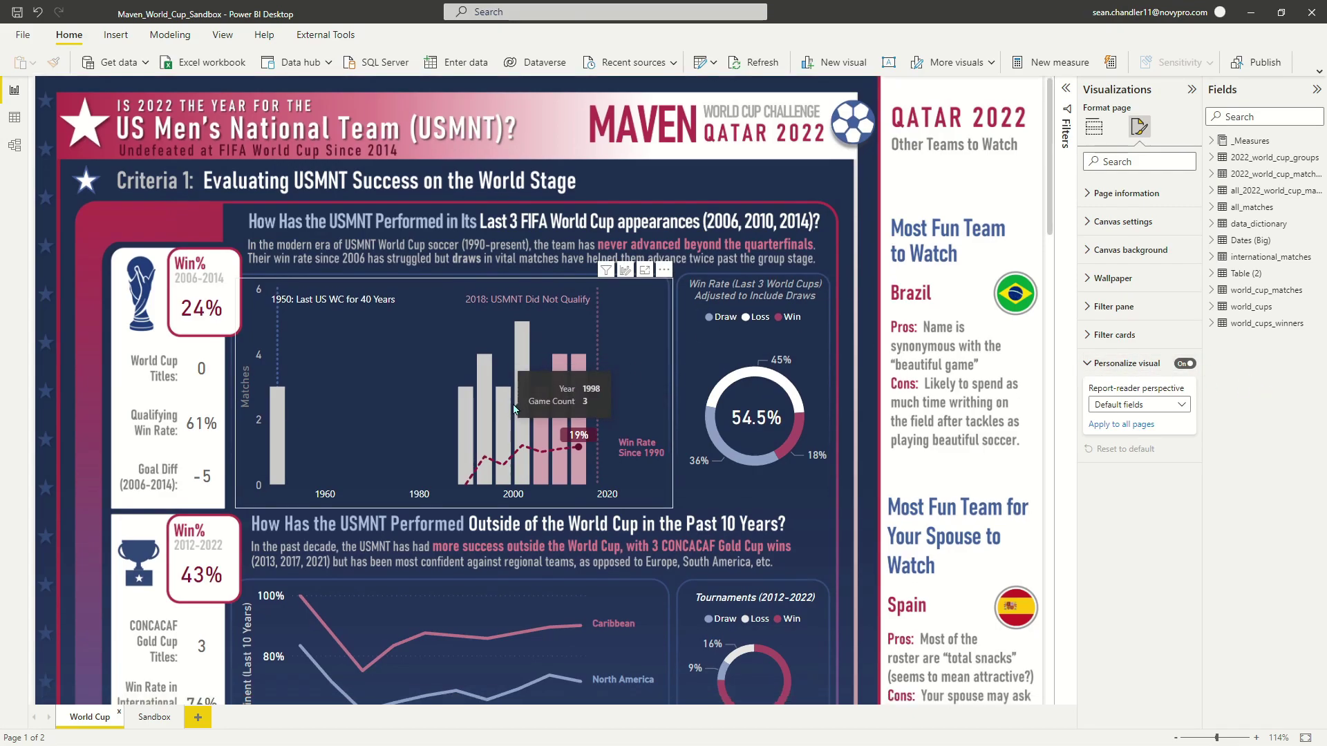
pyautogui.scroll(-5, 511, 409)
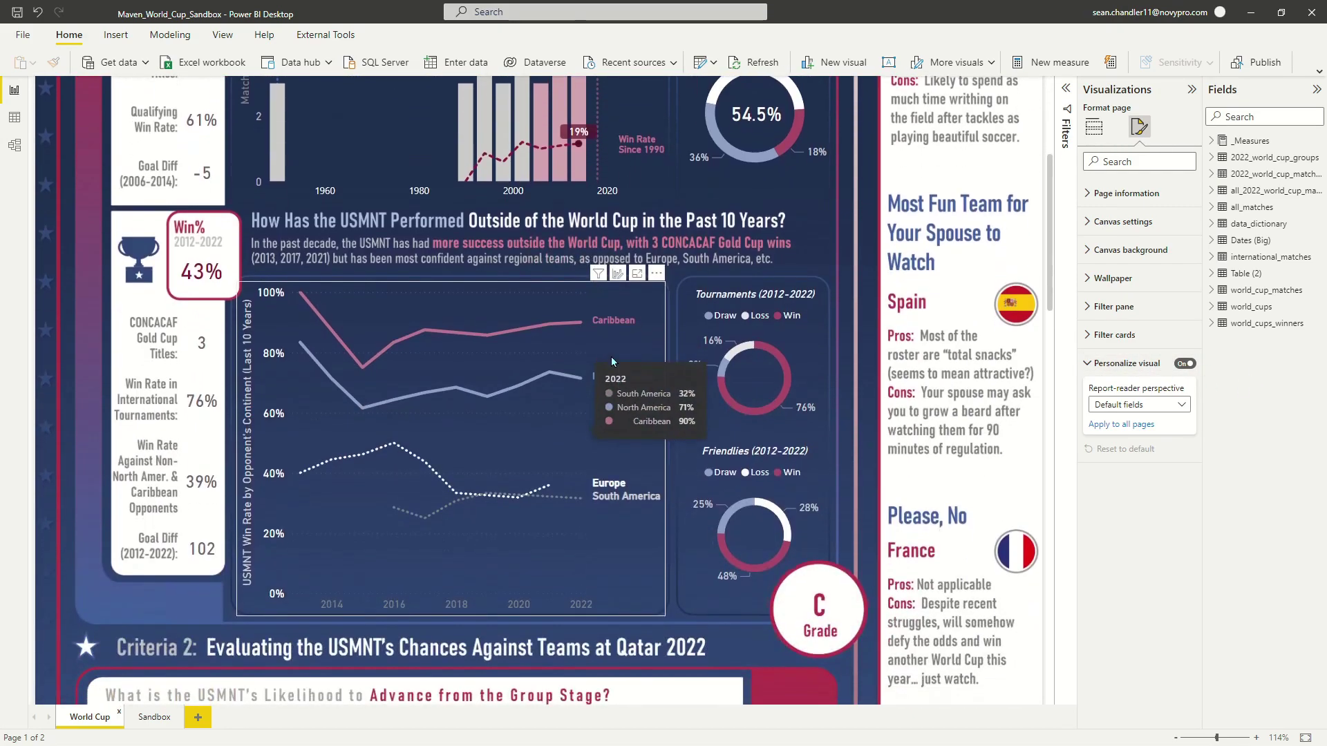
pyautogui.click(616, 280)
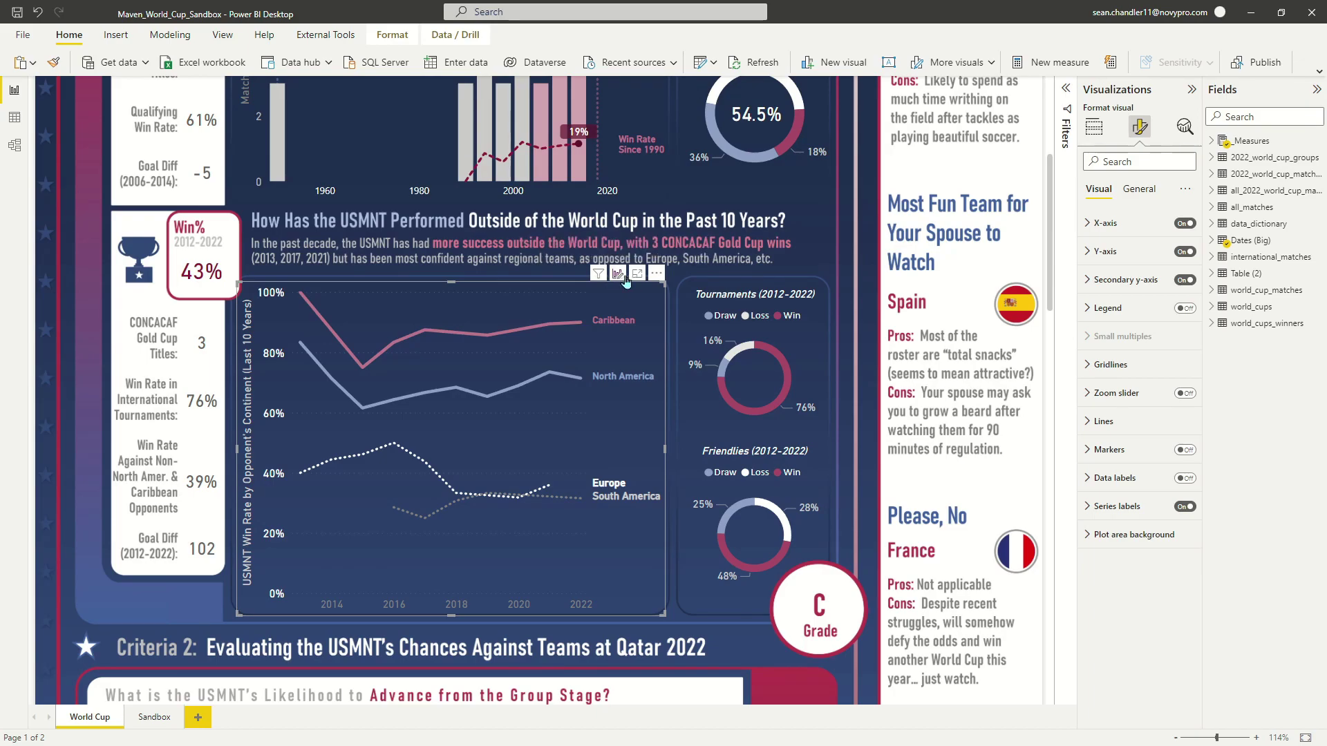
pyautogui.click(1050, 249)
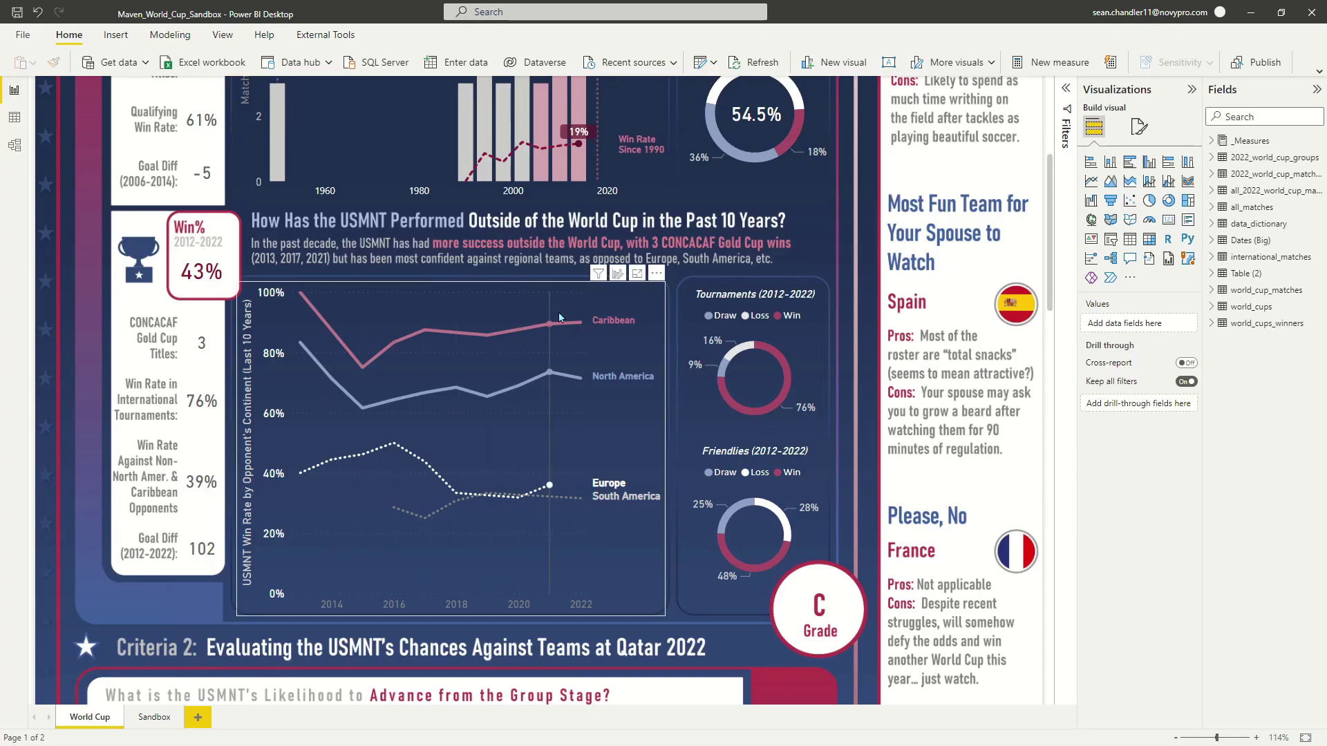
pyautogui.scroll(5, 589, 379)
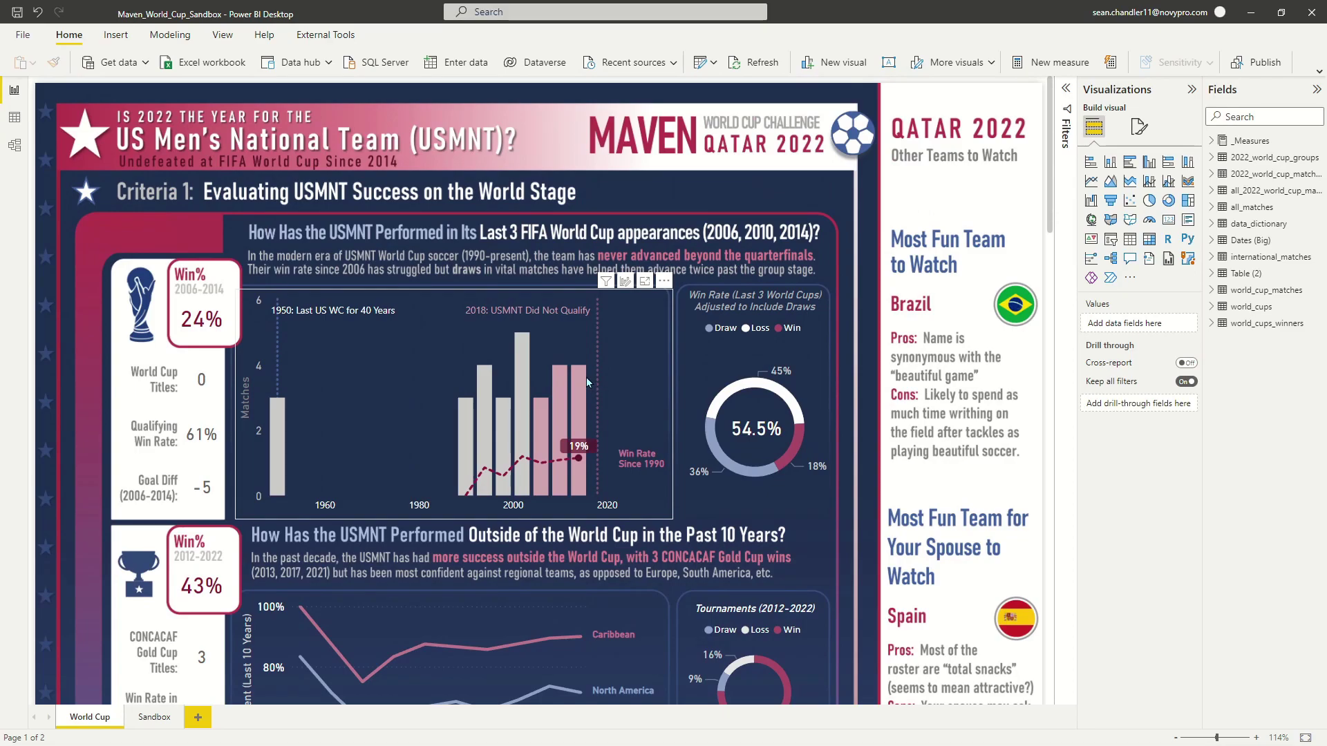
pyautogui.click(1139, 128)
pyautogui.click(1184, 363)
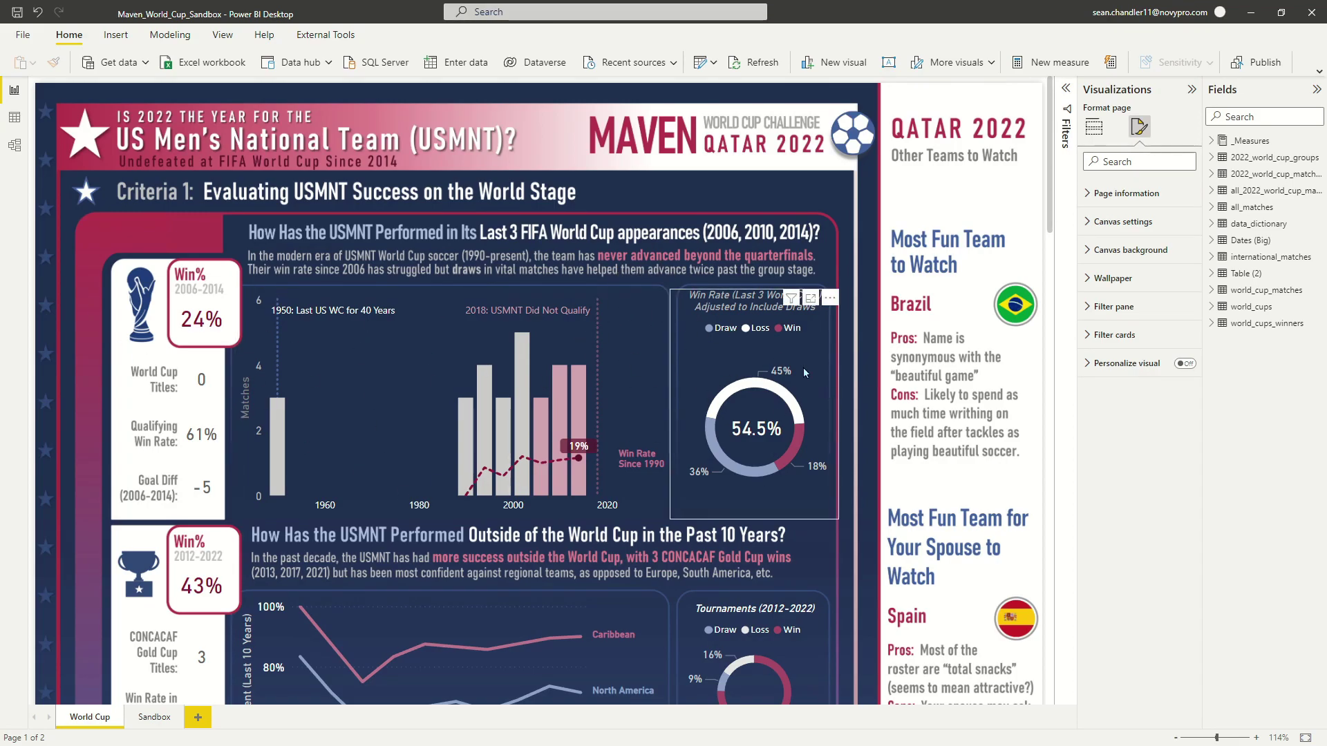
# - On the Sandbox page, add a table visual, move it beside the dark side panel and enlarge it
pyautogui.click(152, 718)
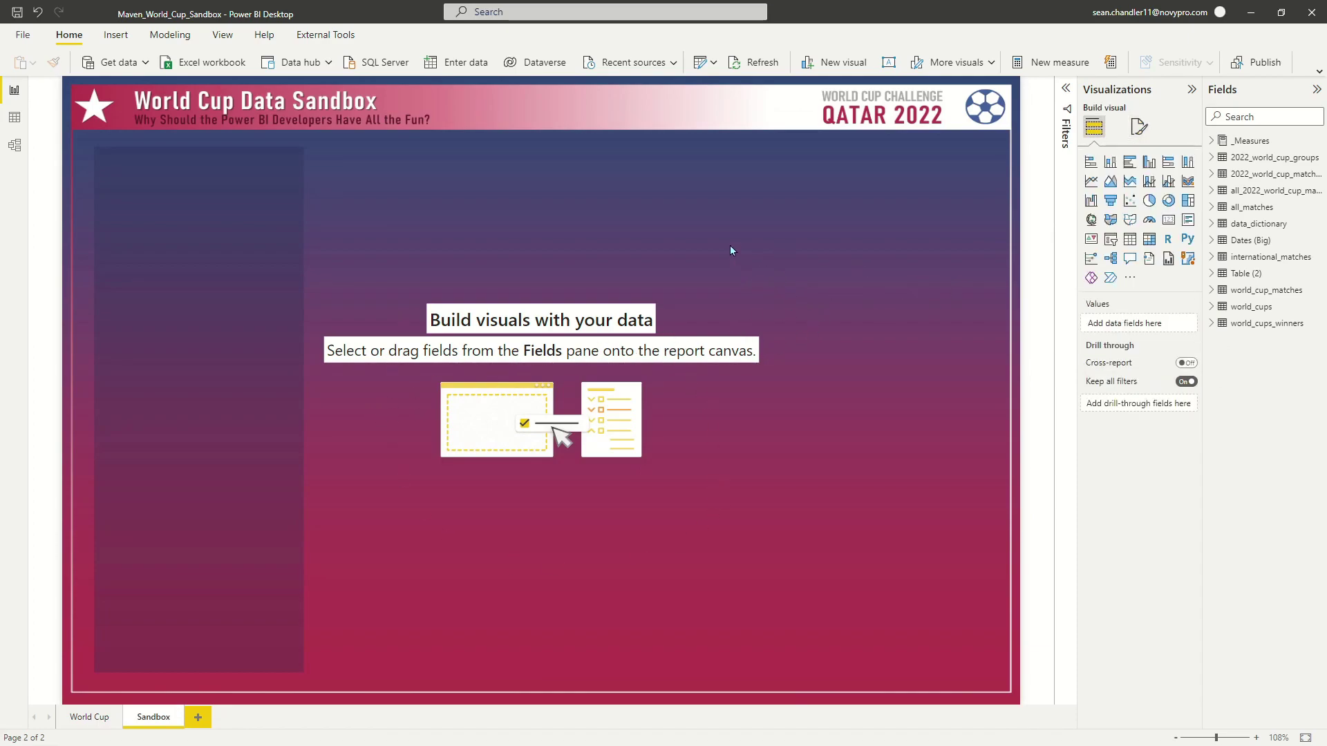
pyautogui.click(1129, 239)
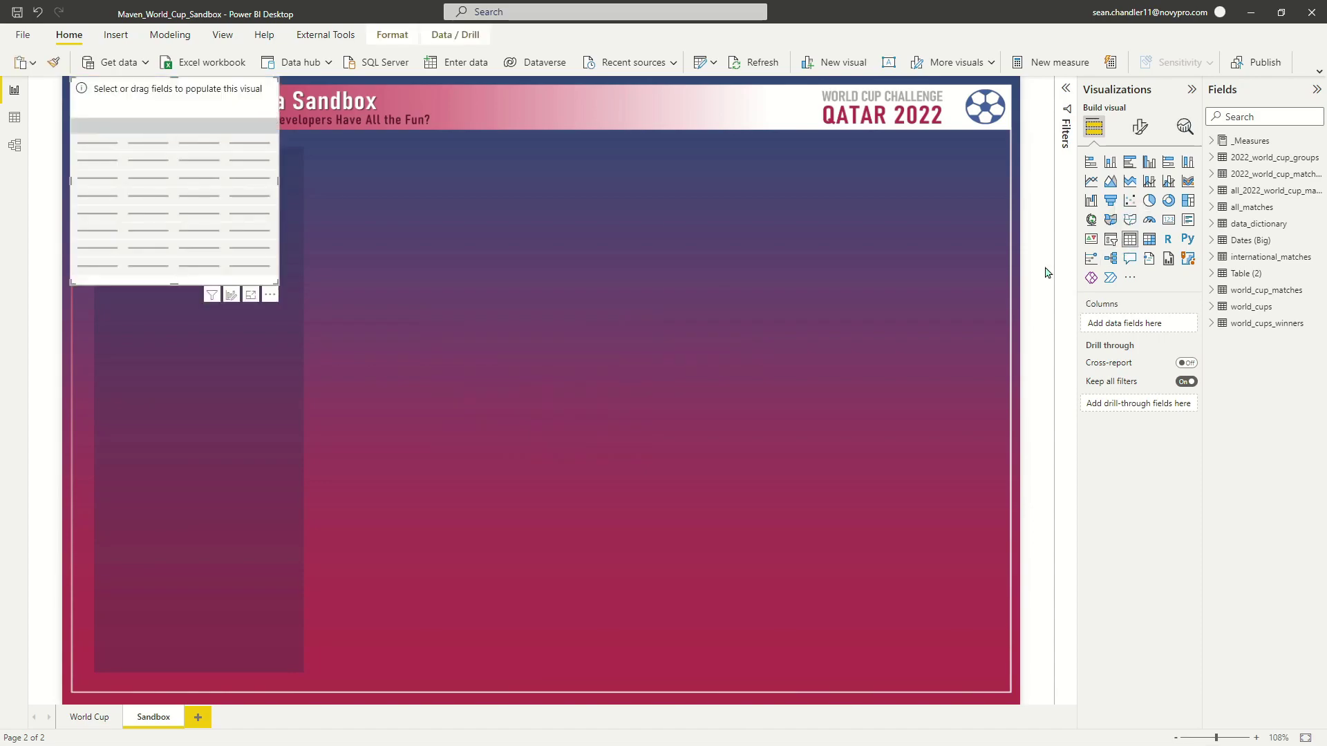
pyautogui.moveTo(257, 147); pyautogui.dragTo(616, 265)
pyautogui.moveTo(636, 412); pyautogui.dragTo(845, 555)
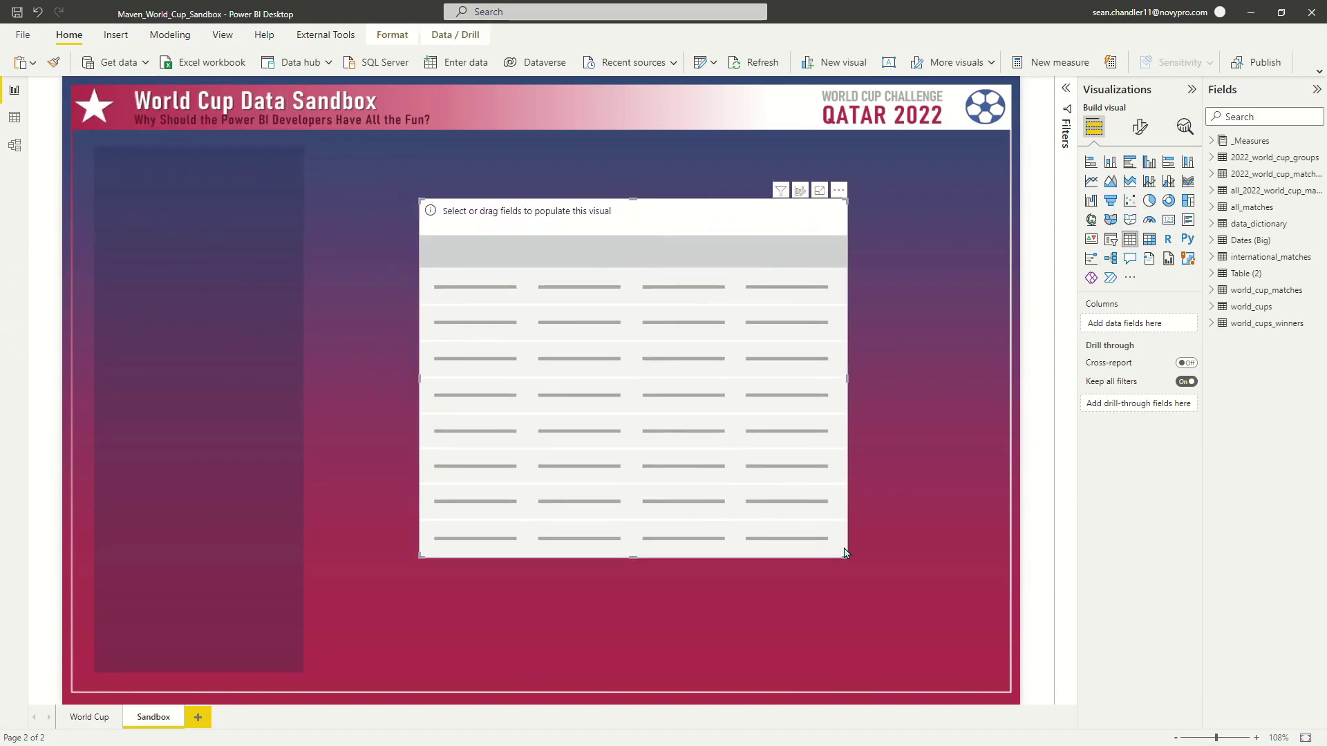
# - Populate the table with Home Team from all_matches and the Draws, Losses and Wins measures
pyautogui.click(1211, 208)
pyautogui.moveTo(1275, 346); pyautogui.dragTo(1119, 323)
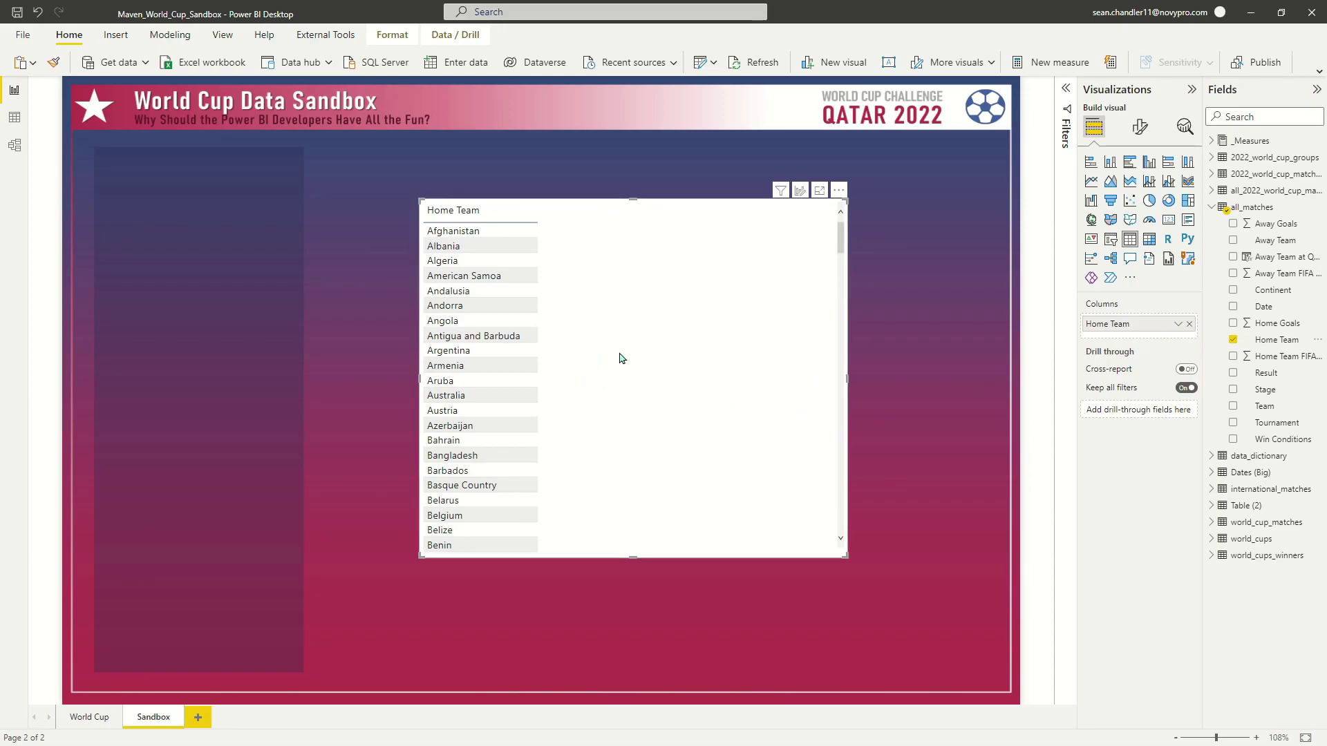
pyautogui.click(1211, 141)
pyautogui.moveTo(1269, 292); pyautogui.dragTo(700, 301)
pyautogui.moveTo(1267, 522); pyautogui.dragTo(791, 391)
pyautogui.scroll(-2, 1261, 568)
pyautogui.scroll(-5, 1260, 568)
pyautogui.moveTo(1265, 295); pyautogui.dragTo(777, 314)
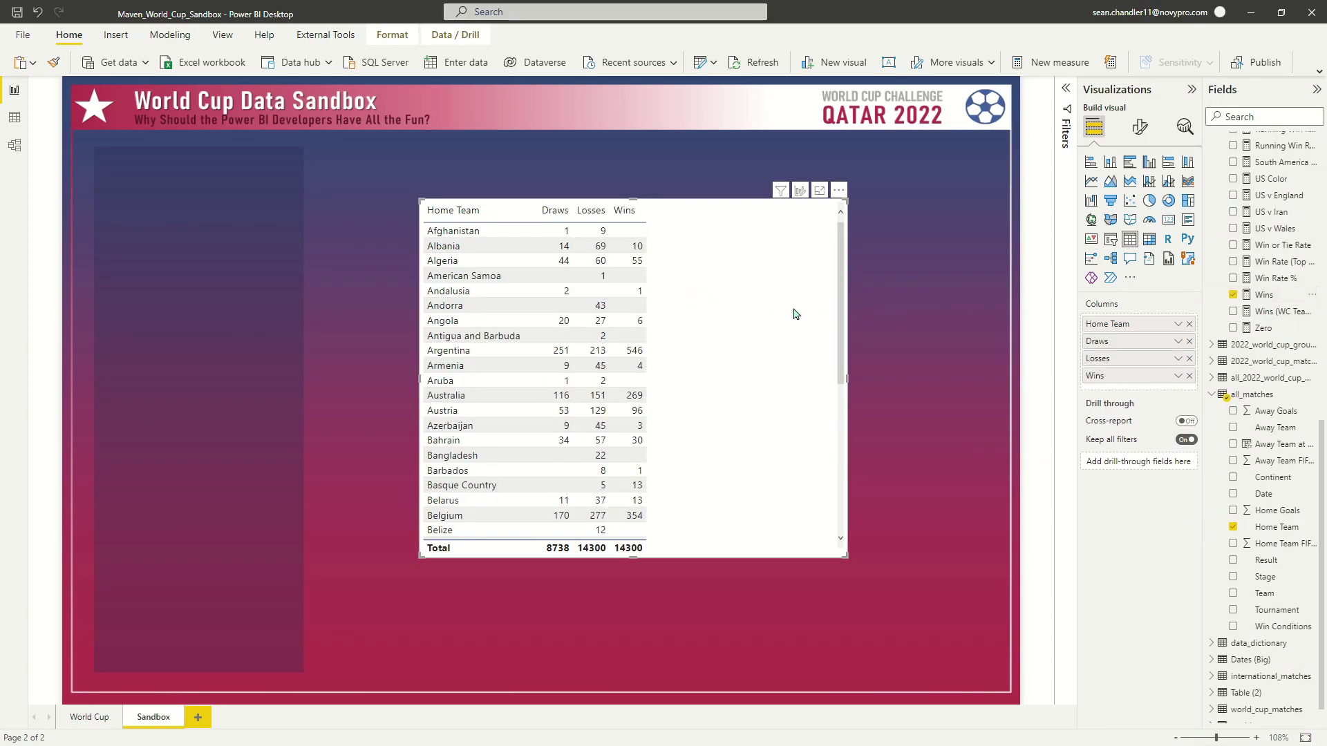
# - Reorder the table's measure columns to Wins, Losses, Draws
pyautogui.moveTo(1119, 377)
pyautogui.mouseDown()
pyautogui.moveTo(1122, 339)
pyautogui.moveTo(1123, 384)
pyautogui.mouseUp()
pyautogui.click(864, 342)
pyautogui.click(746, 283)
pyautogui.click(885, 459)
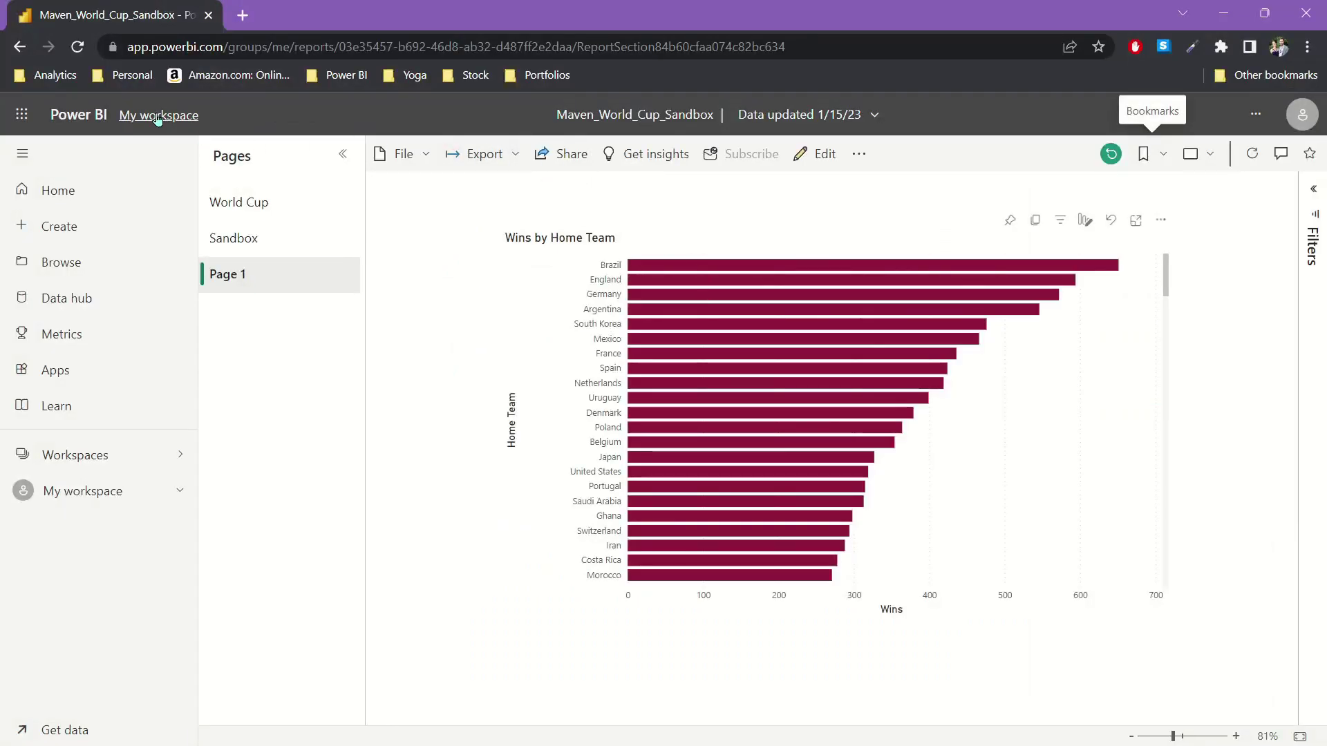
# - In the Power BI service, import the local Maven_World_Cup_Sandbox file into My workspace, replacing the existing dataset
pyautogui.click(158, 116)
pyautogui.click(248, 225)
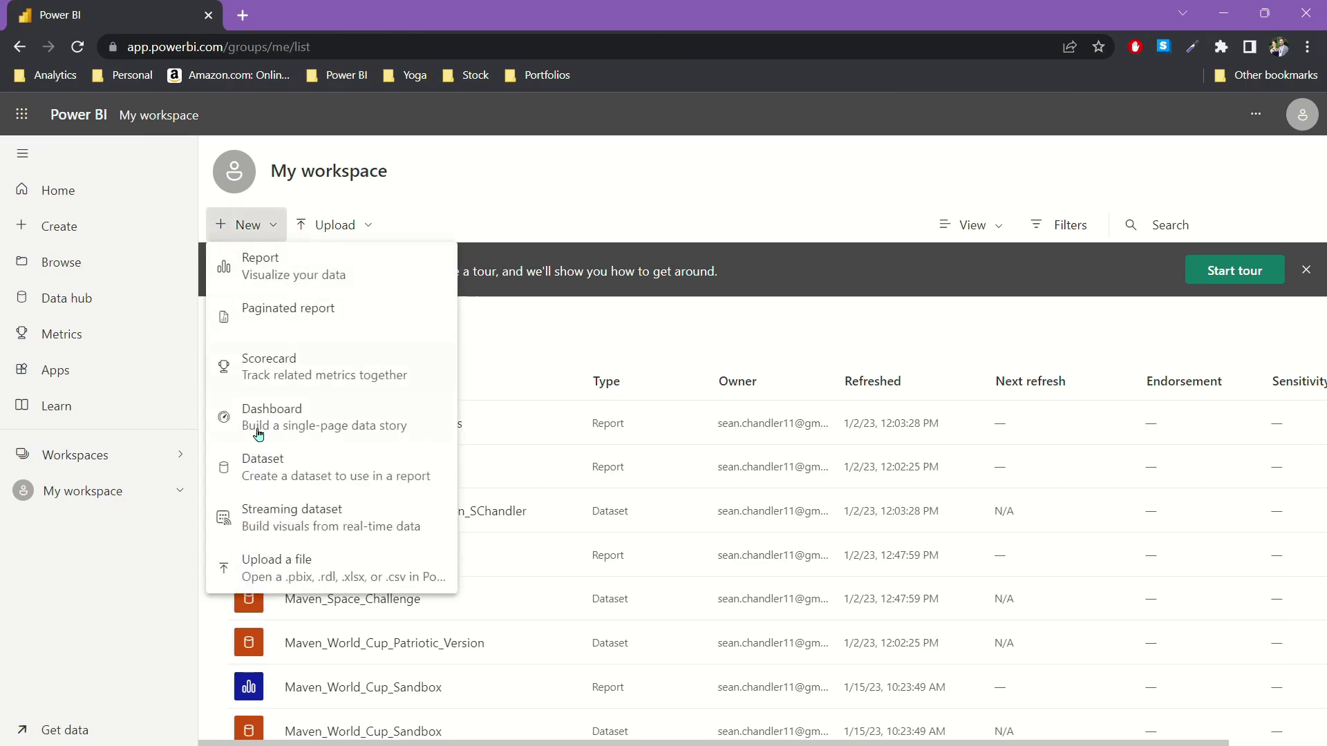
pyautogui.click(278, 471)
pyautogui.click(824, 578)
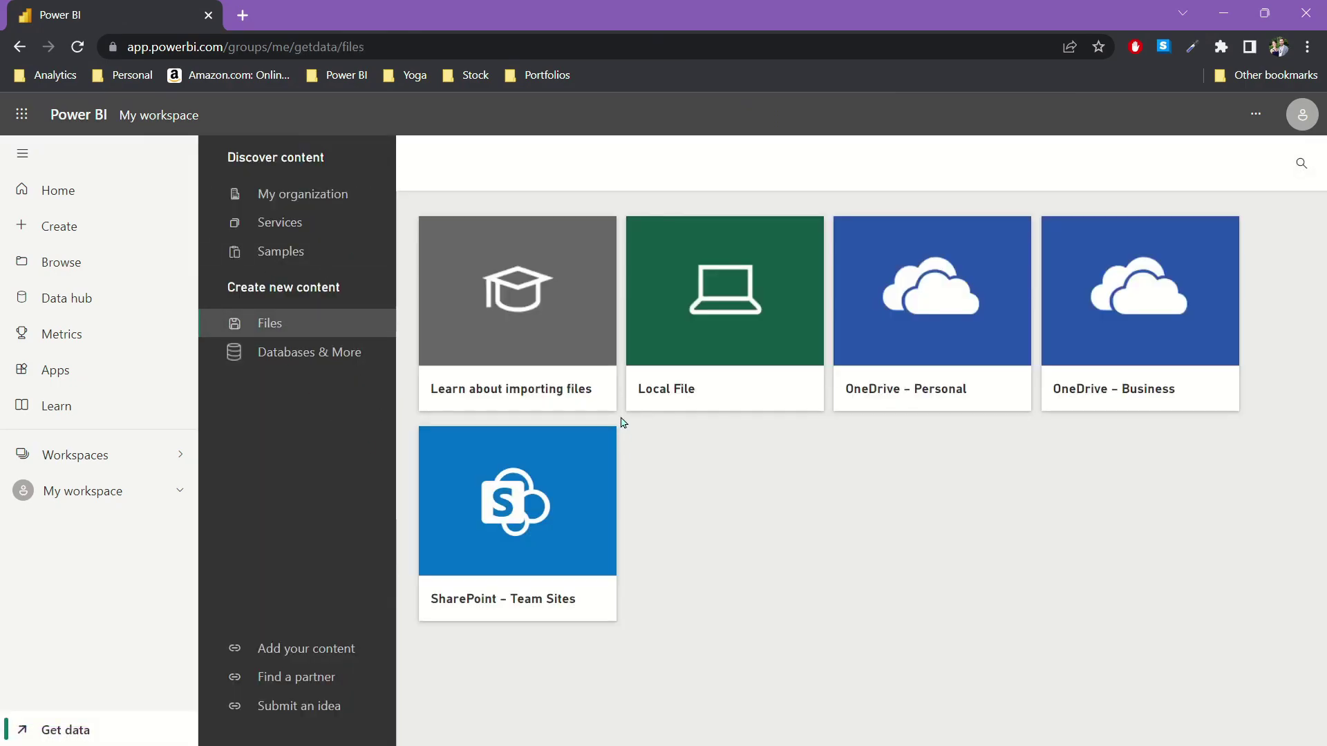
pyautogui.click(704, 331)
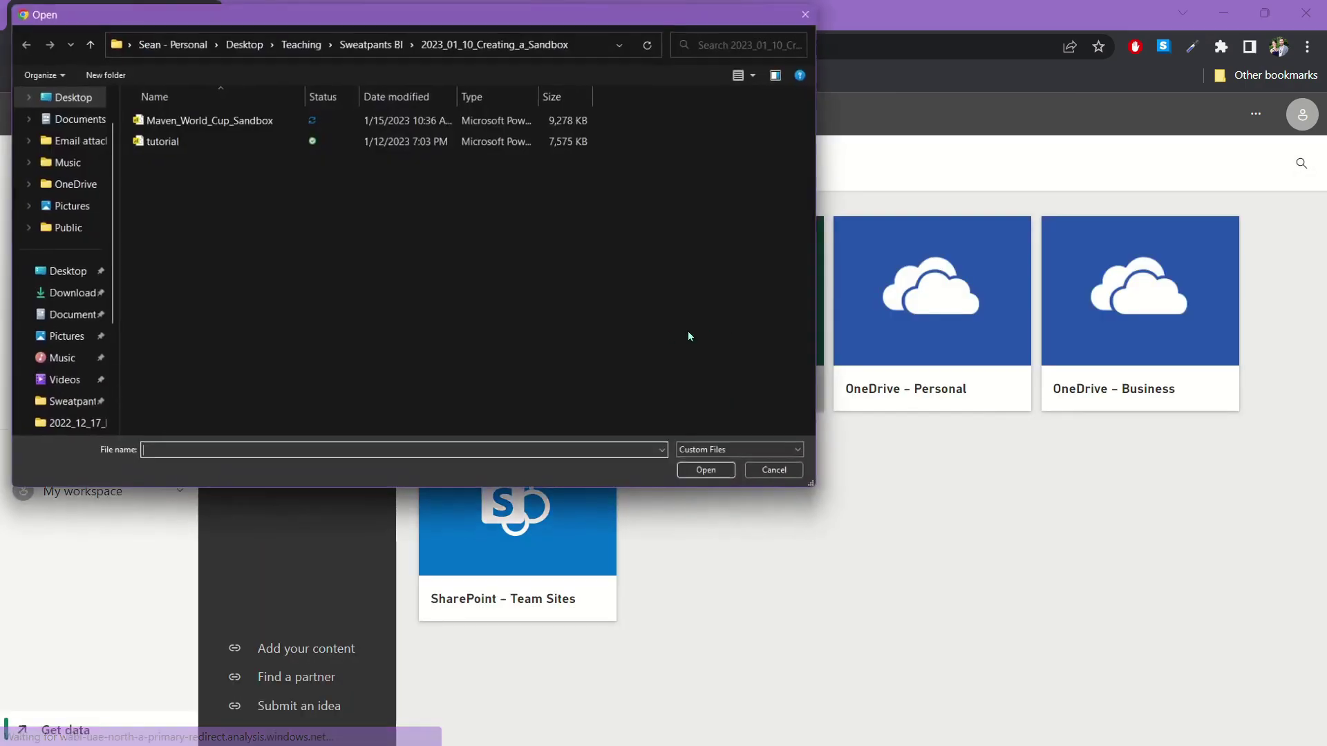
pyautogui.doubleClick(207, 123)
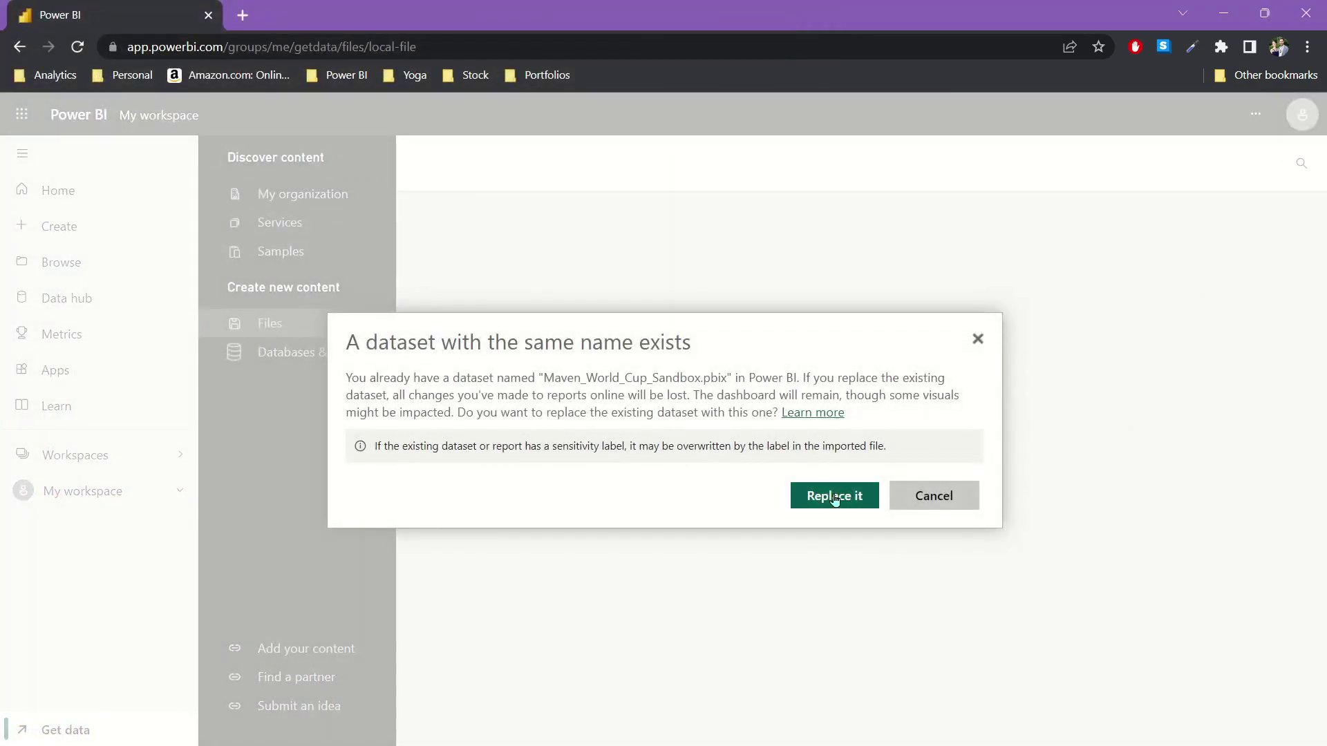
pyautogui.click(834, 497)
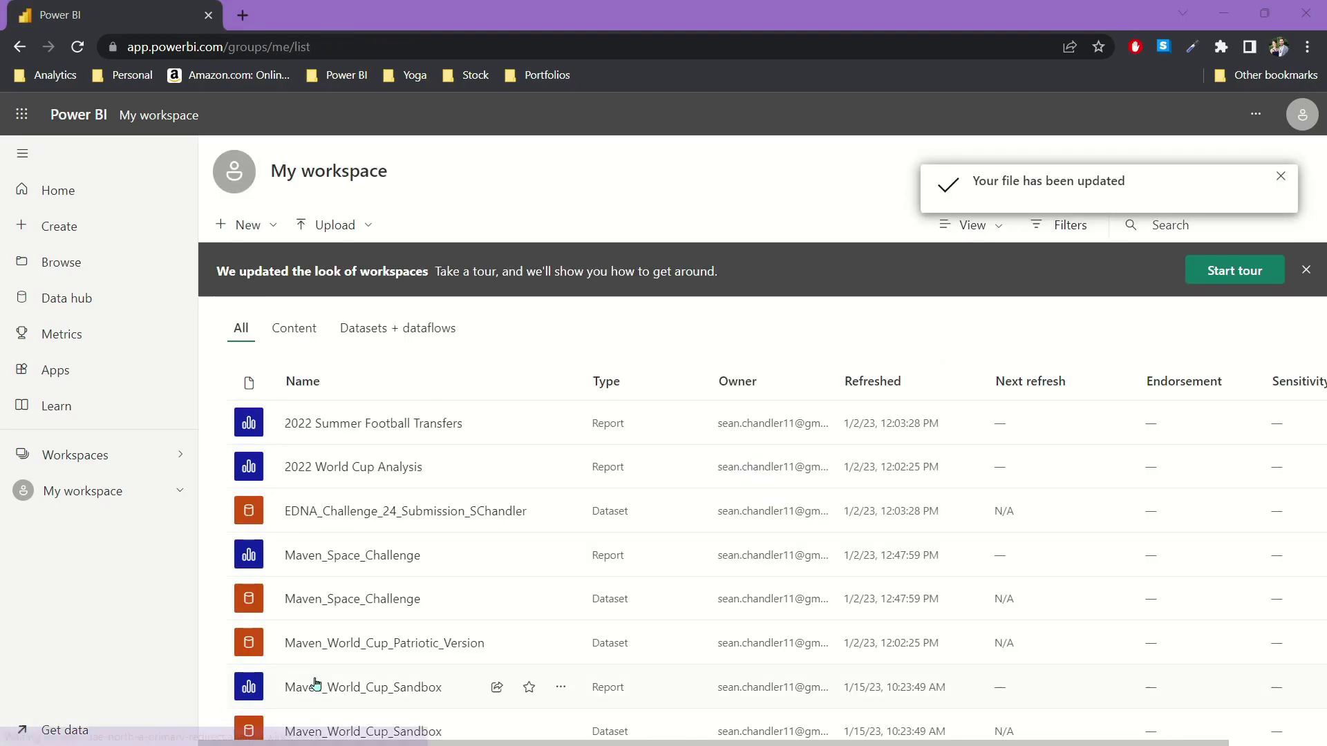
# - Open the Maven_World_Cup_Sandbox report and bring up the personalization options for the Sandbox table
pyautogui.scroll(-3, 529, 459)
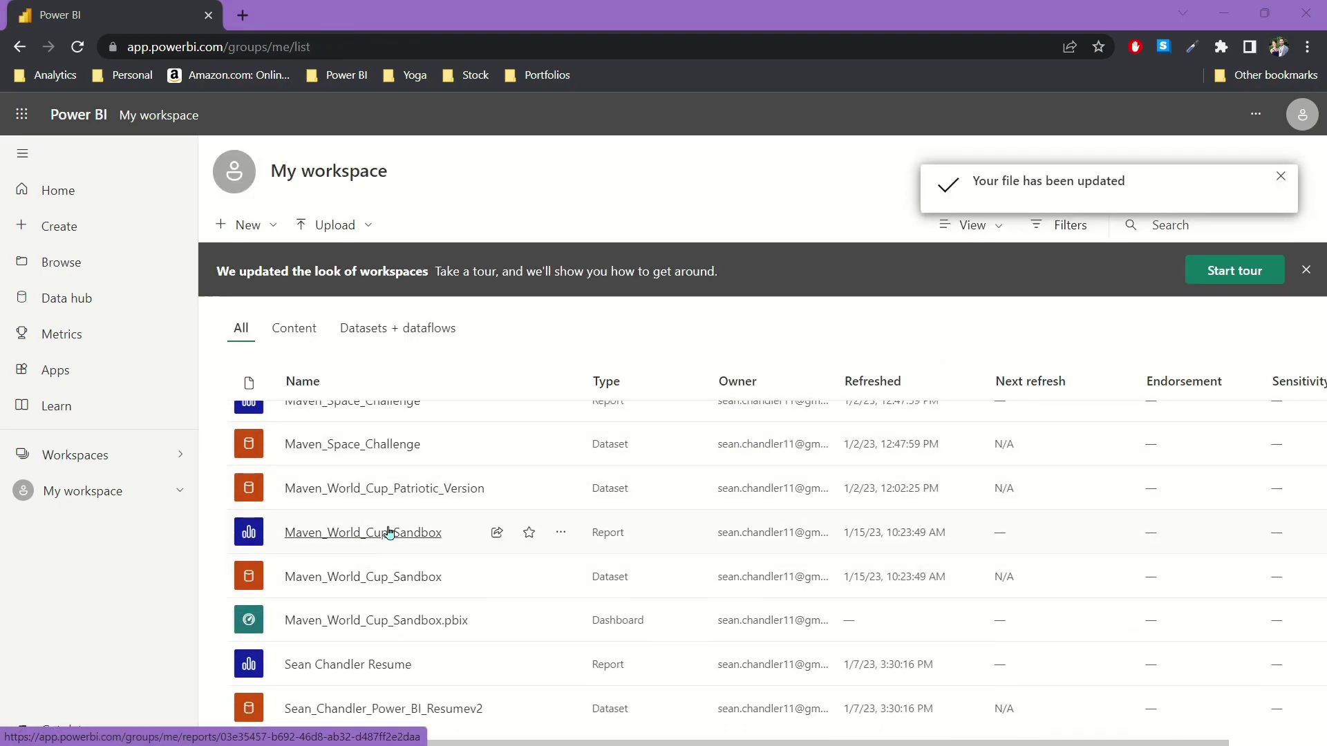
pyautogui.click(387, 532)
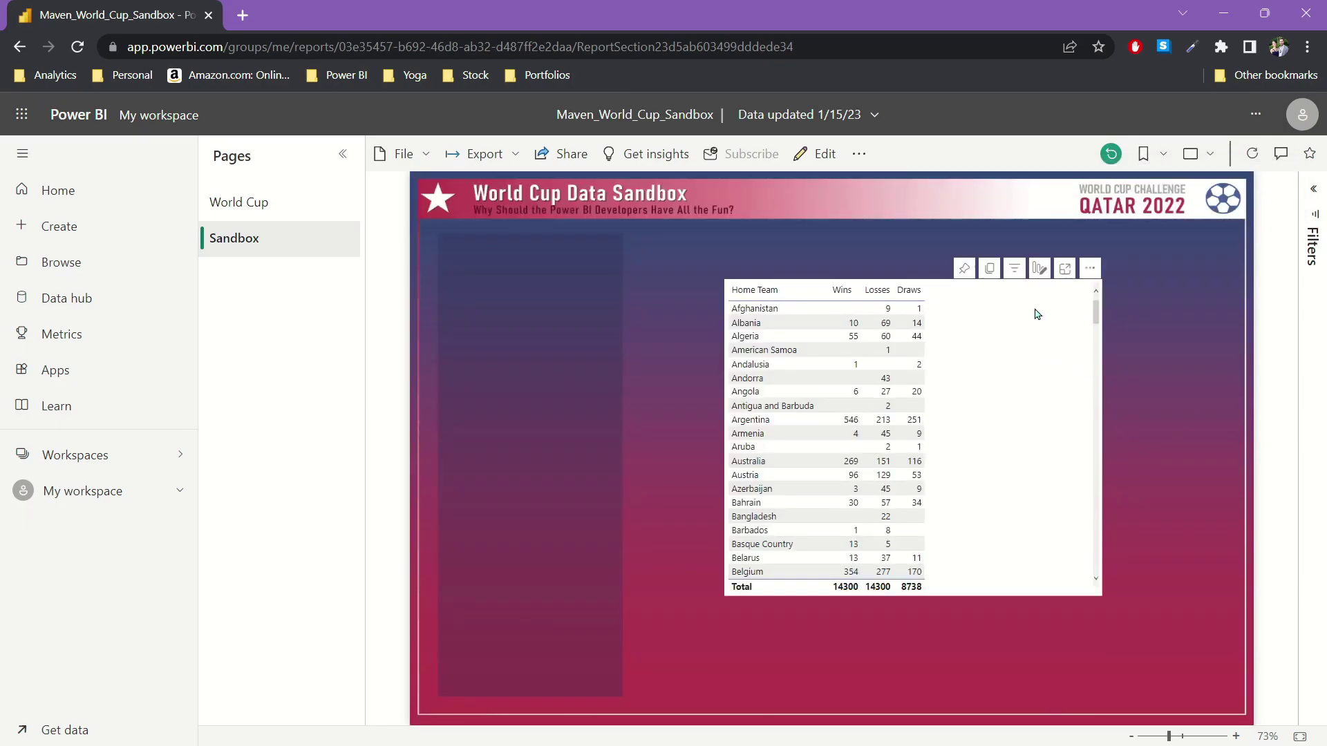
pyautogui.click(1038, 271)
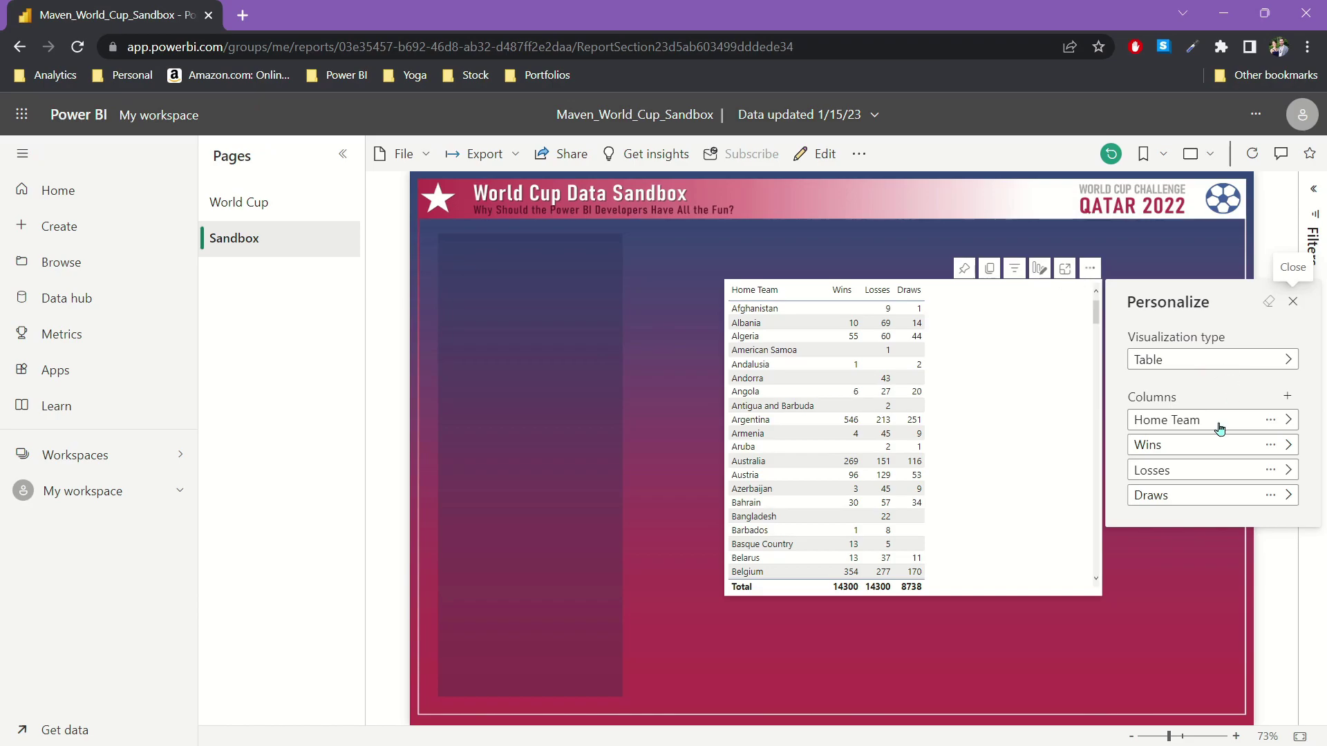
# - Examine the visualization types and the all_matches and _Measures fields offered when personalizing the table
pyautogui.click(1220, 359)
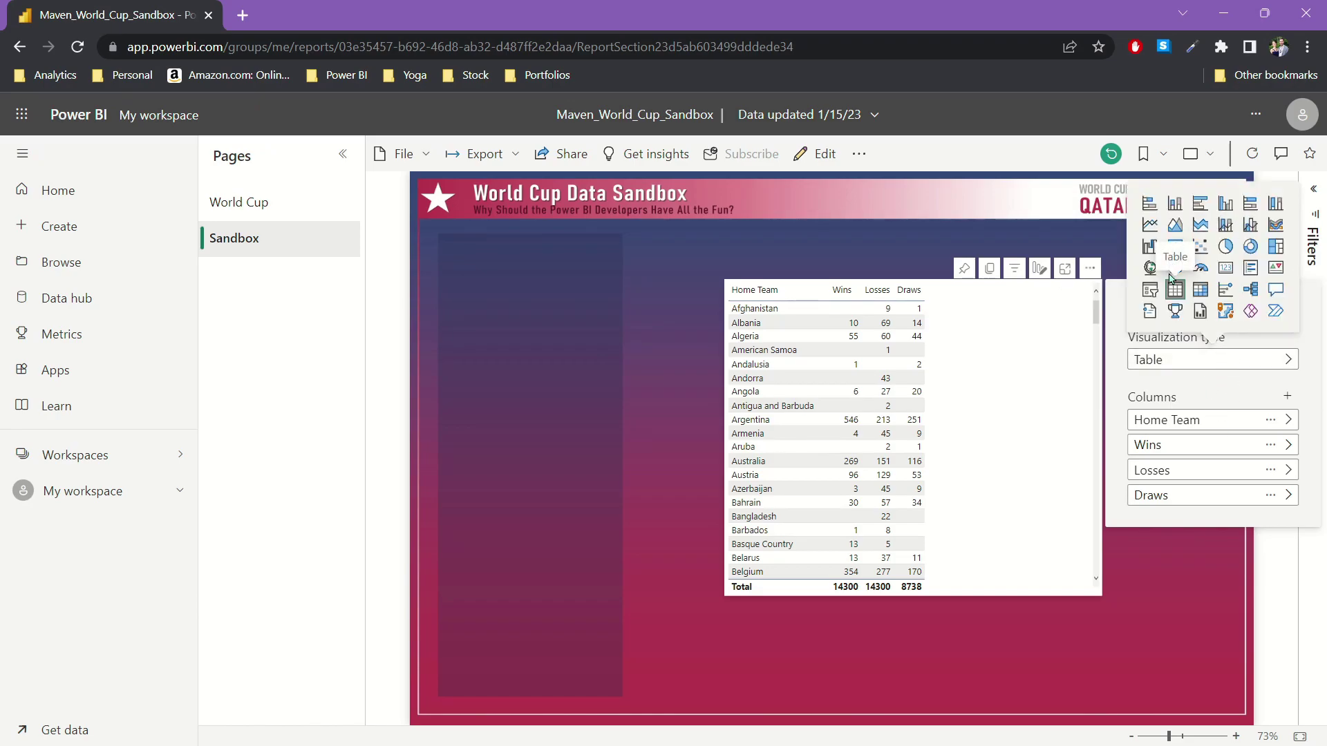
pyautogui.click(1190, 419)
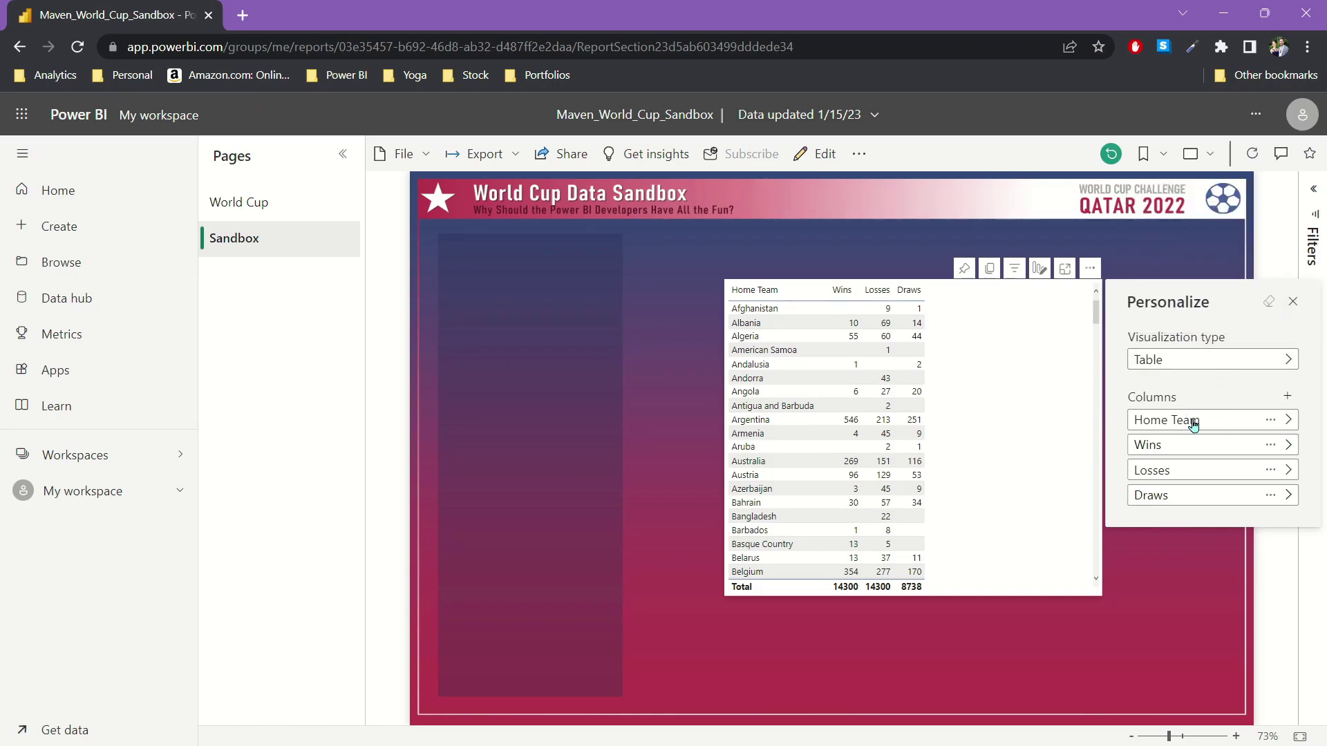
pyautogui.click(1288, 399)
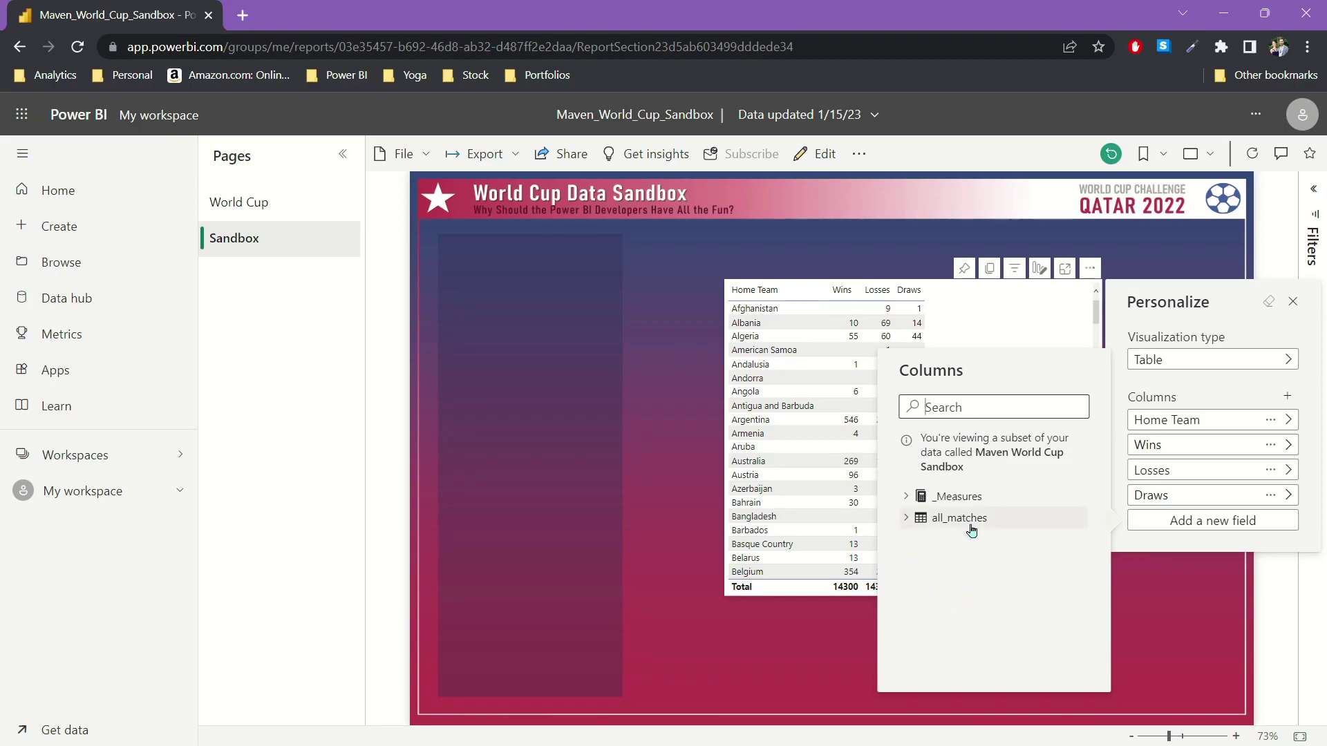
pyautogui.click(906, 519)
pyautogui.scroll(-2, 981, 539)
pyautogui.scroll(2, 981, 539)
pyautogui.click(906, 518)
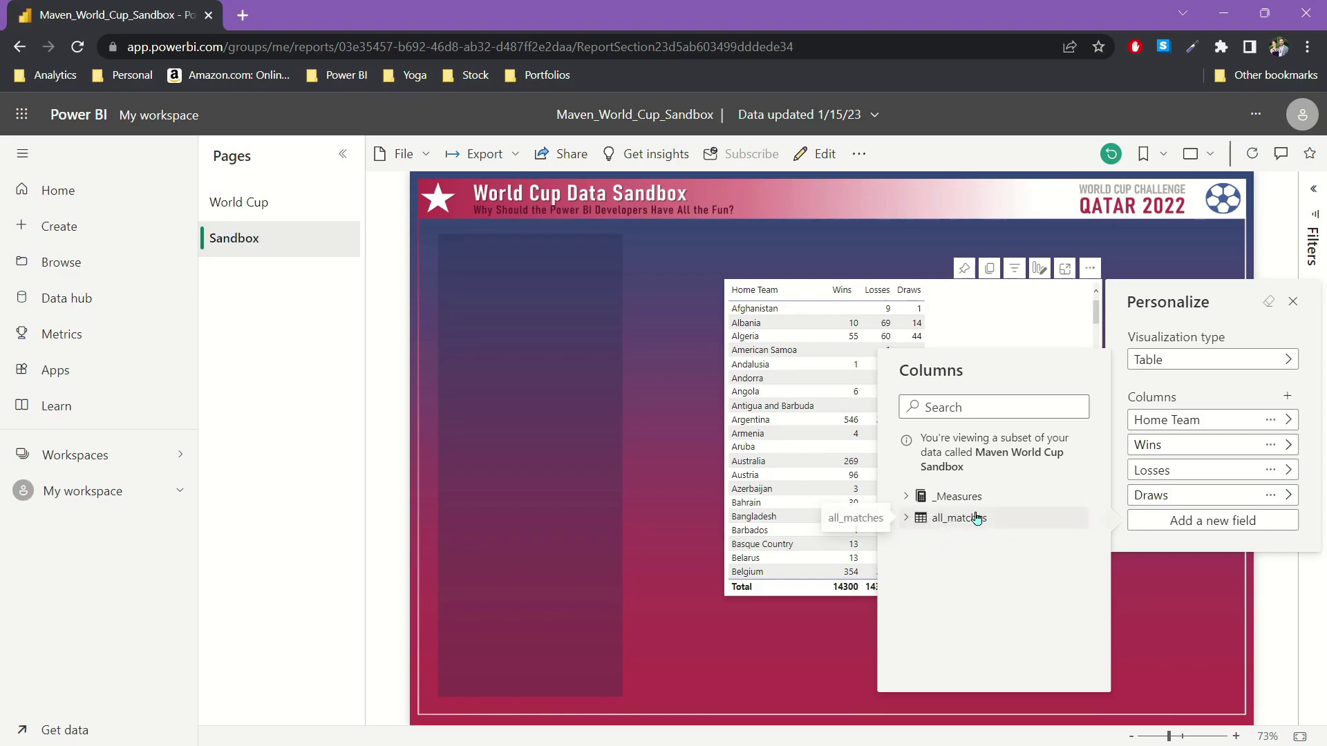
pyautogui.click(906, 497)
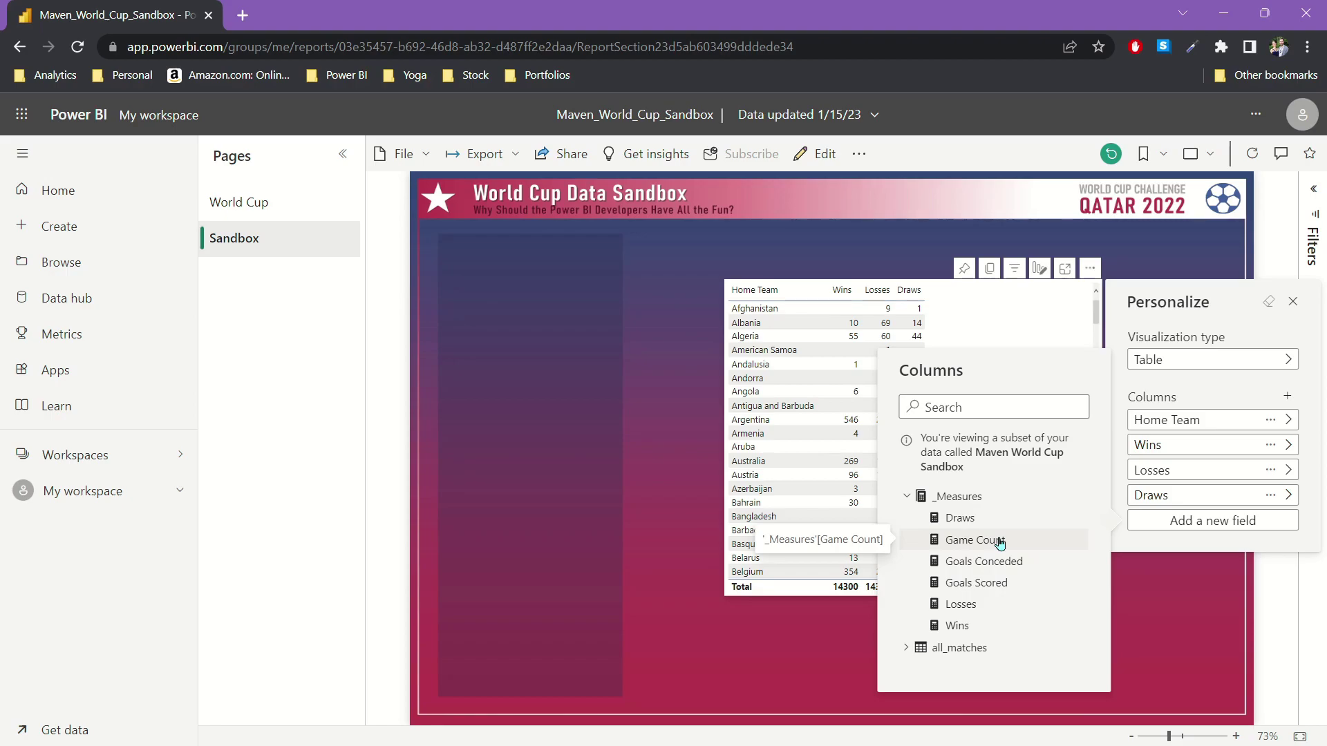
pyautogui.click(1210, 519)
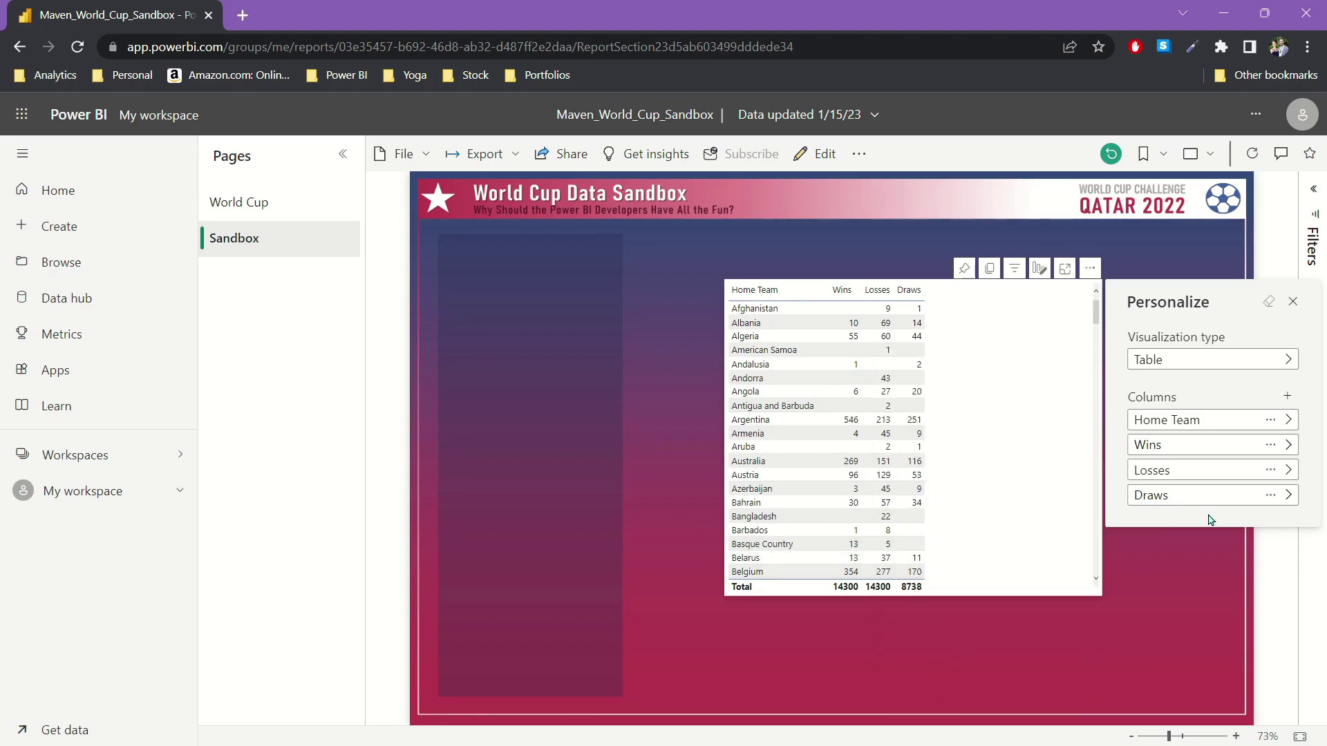
# - Personalize the table by adding the Game Count, Goals Scored and Goals Conceded measures as columns
pyautogui.click(1287, 396)
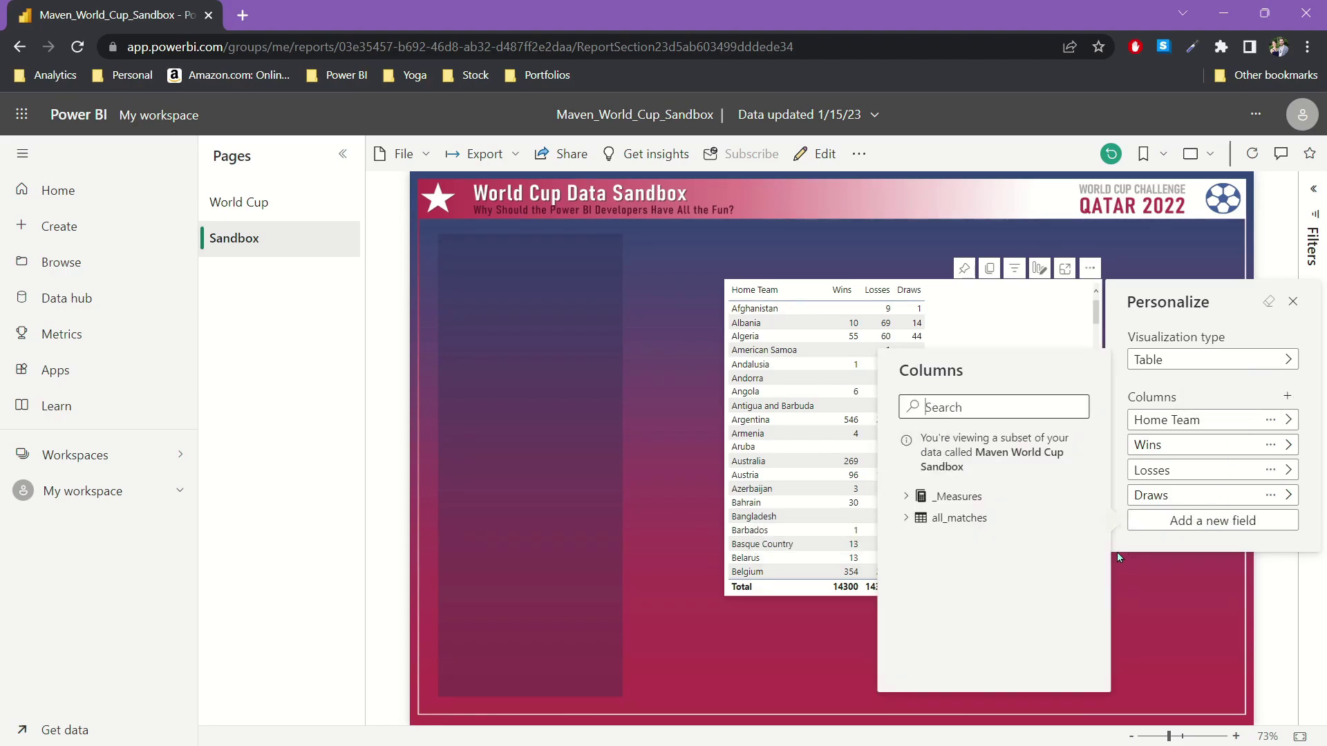
pyautogui.click(916, 497)
pyautogui.click(960, 542)
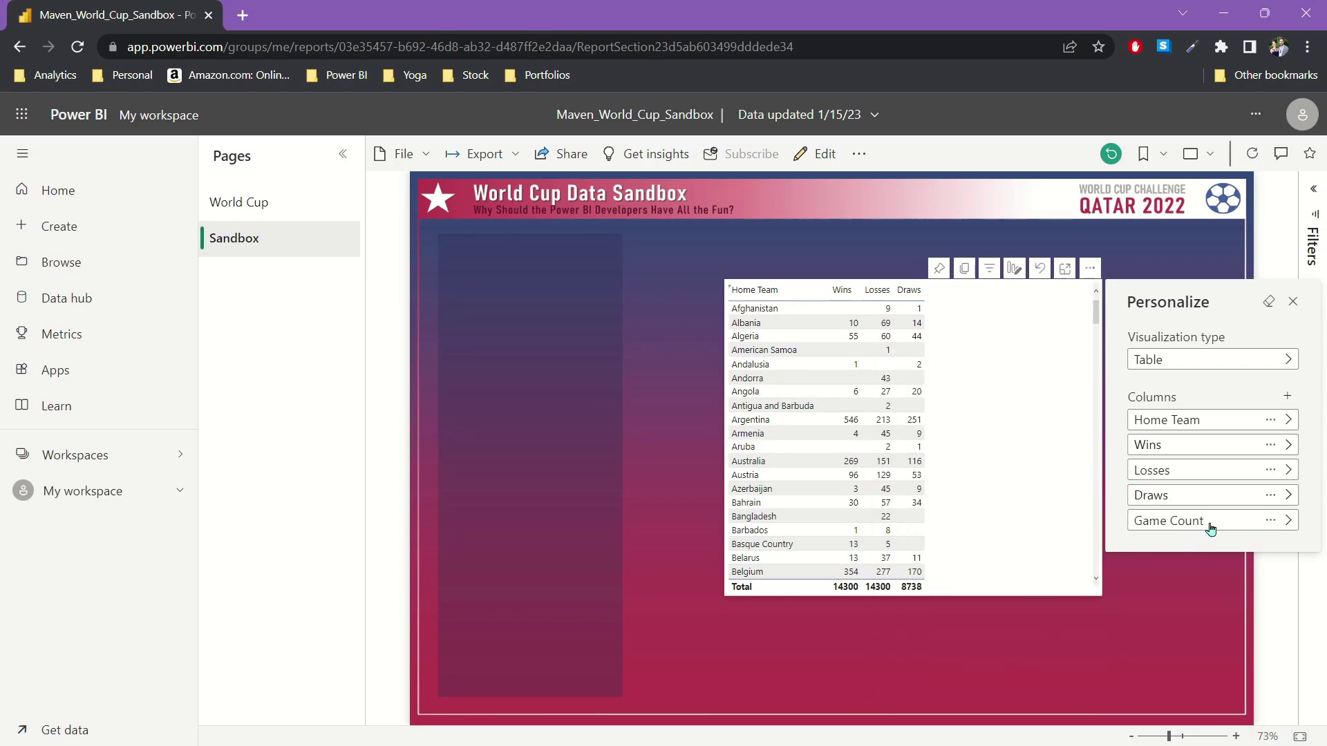
pyautogui.click(1287, 396)
pyautogui.click(907, 524)
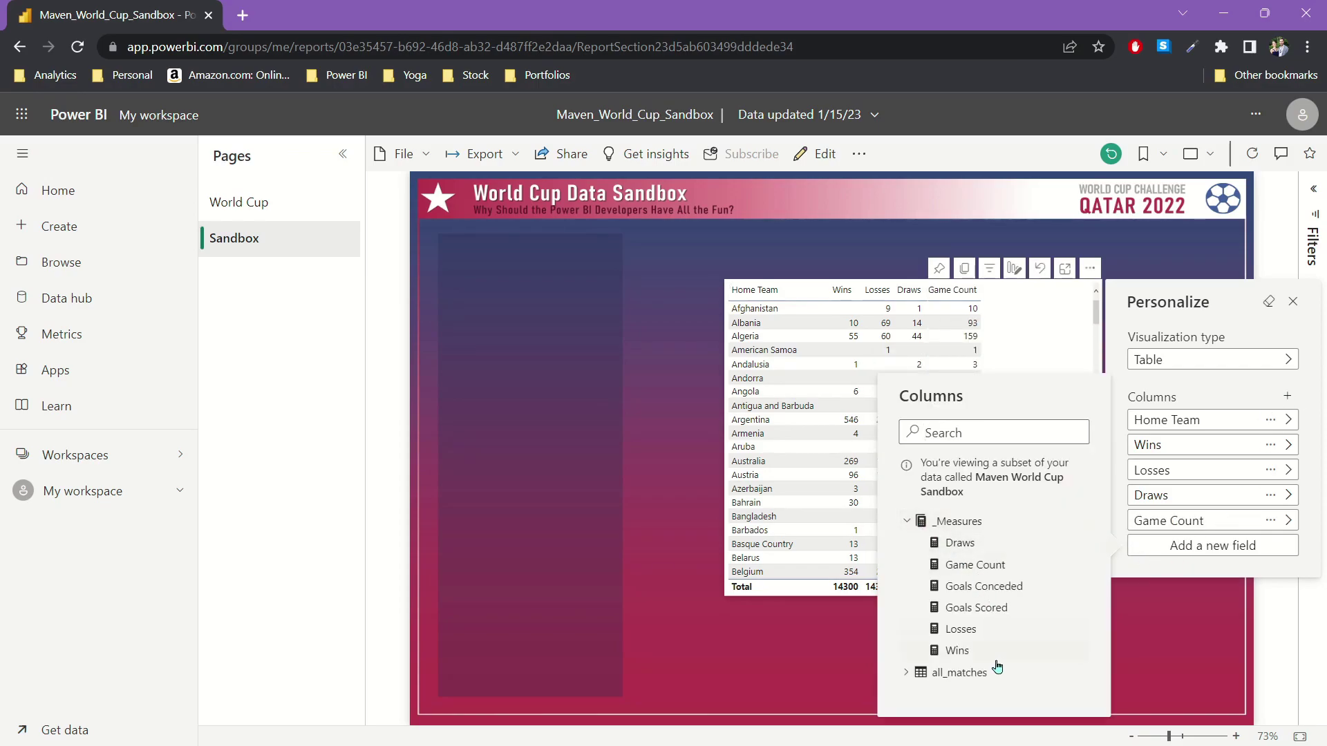
pyautogui.click(1009, 608)
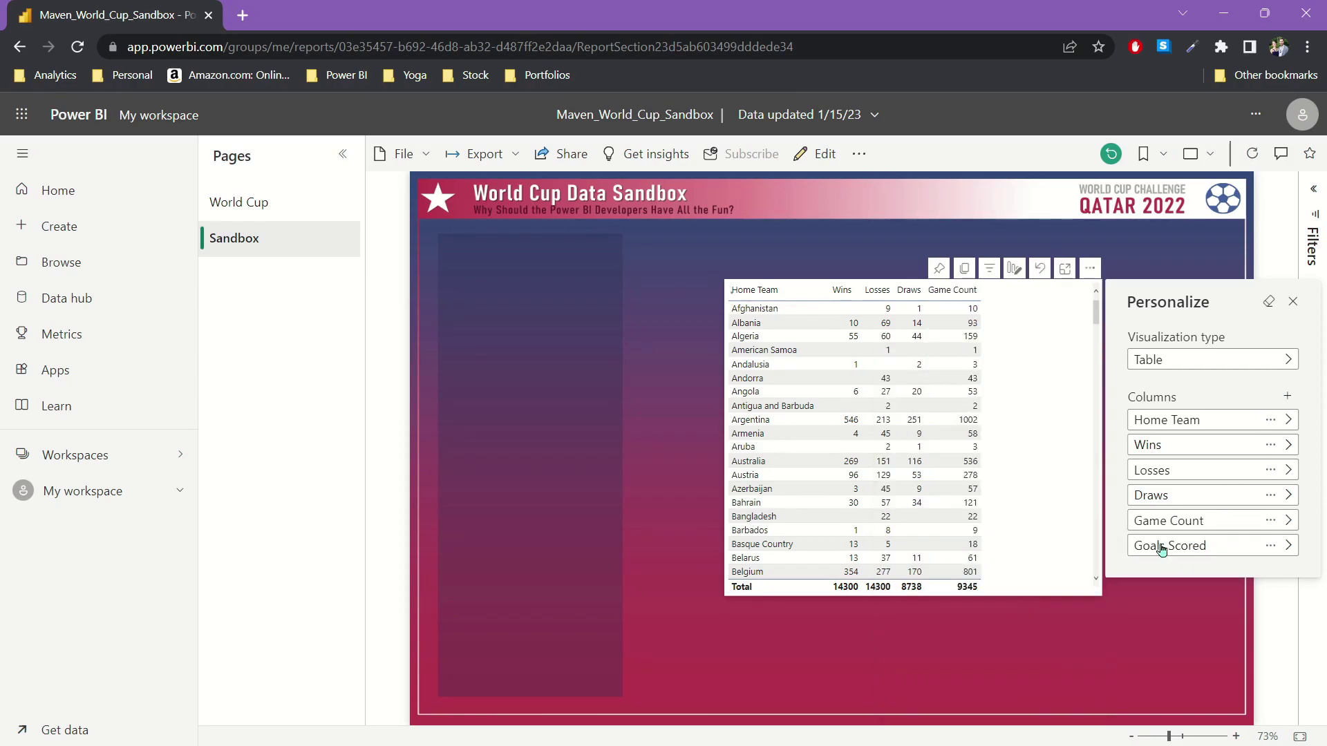
pyautogui.click(1287, 396)
pyautogui.click(906, 549)
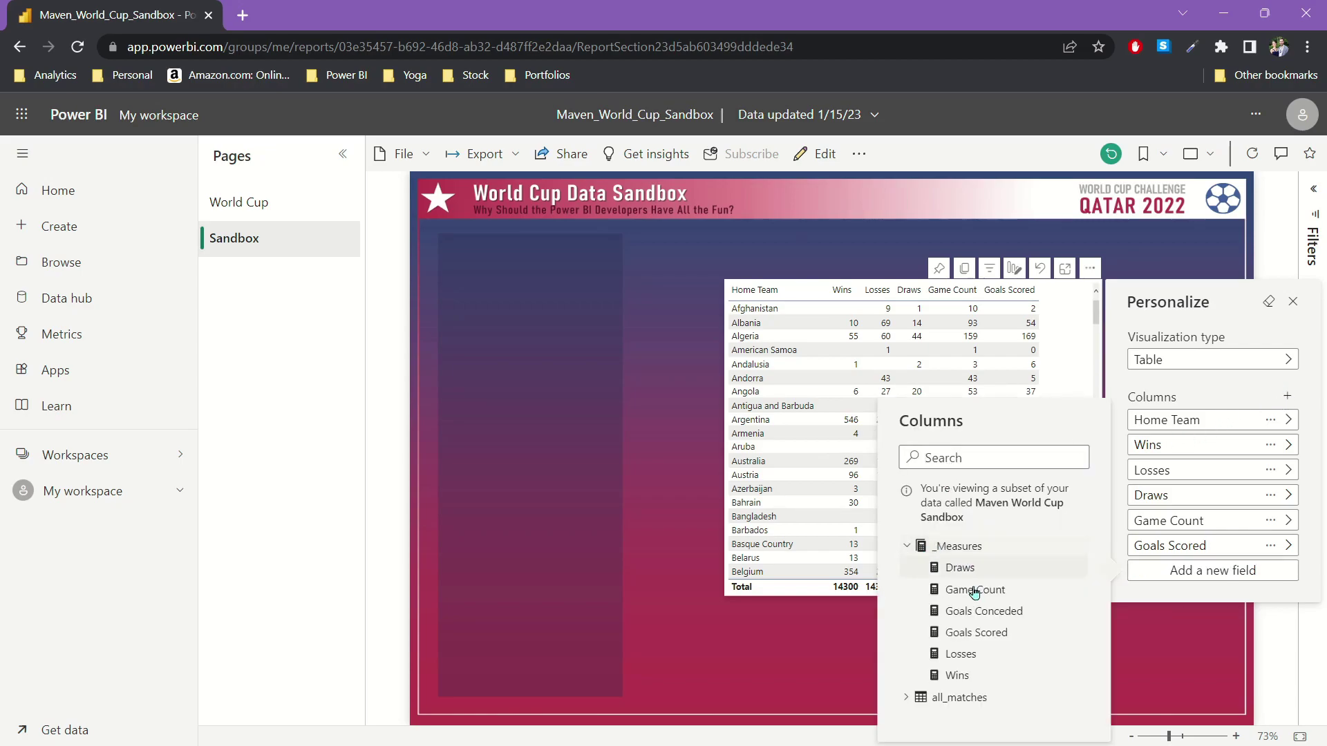
pyautogui.click(979, 612)
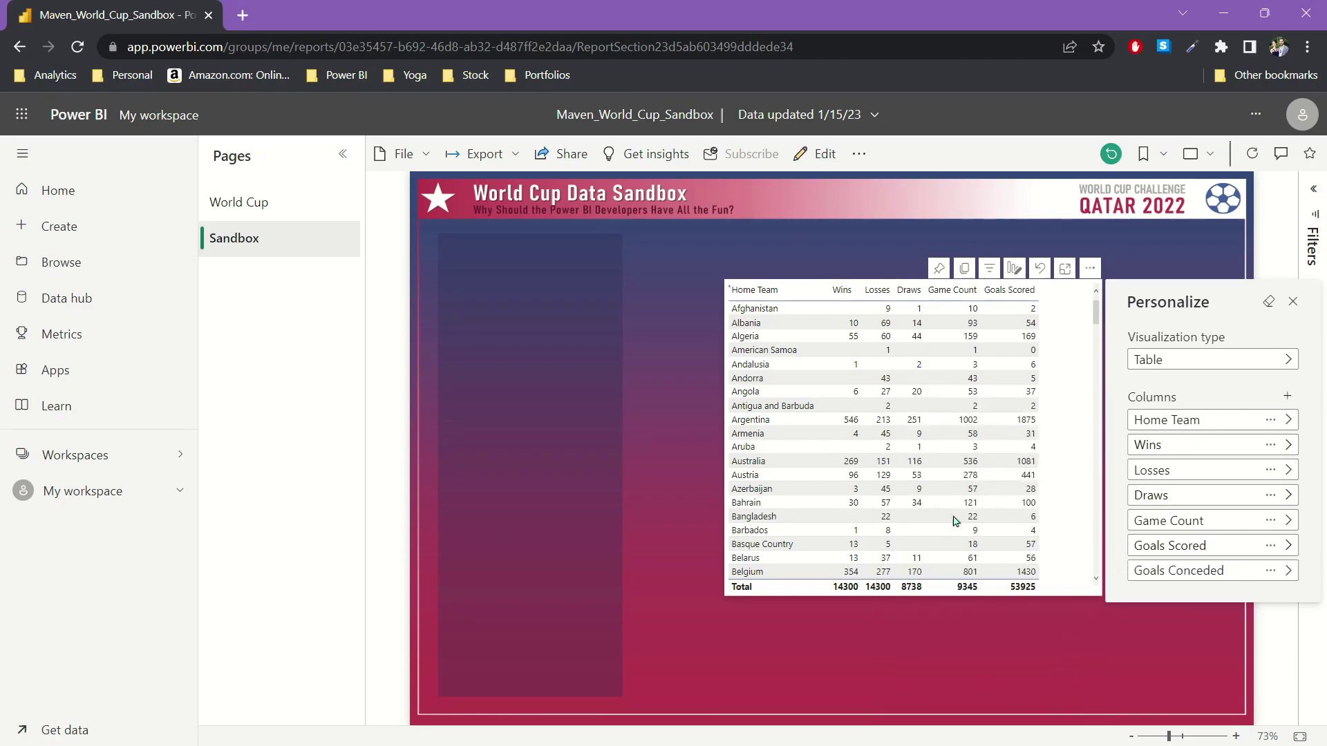
pyautogui.click(728, 599)
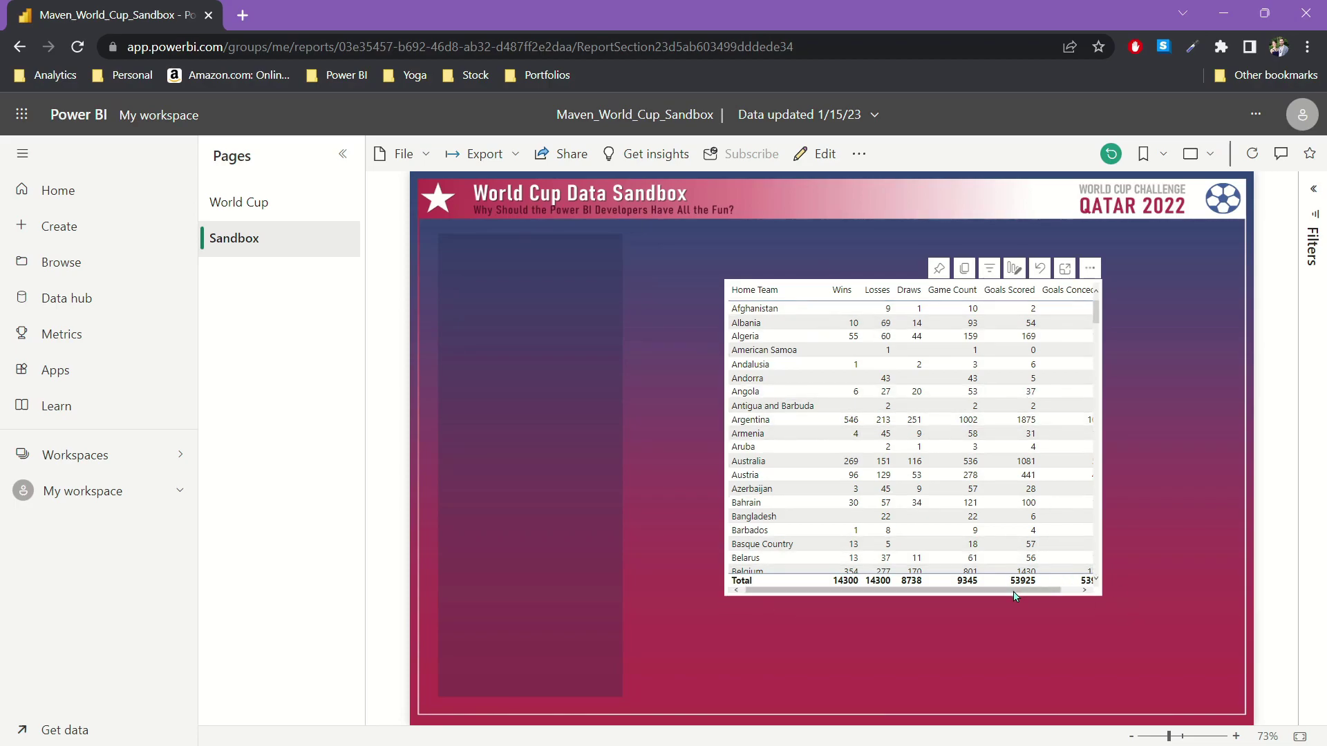
# - Review the personalized table's rows and columns, including Goals Conceded
pyautogui.moveTo(1015, 596); pyautogui.dragTo(1079, 598)
pyautogui.scroll(-5, 910, 528)
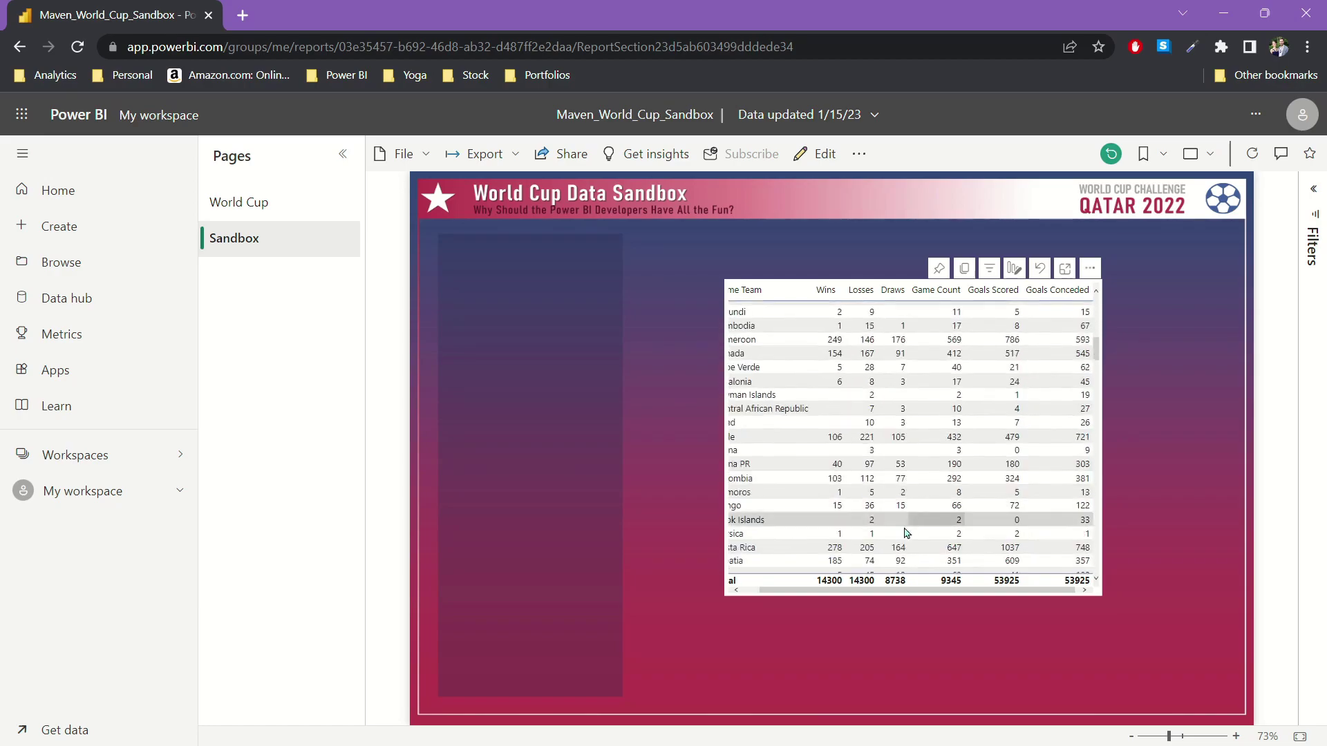
pyautogui.scroll(5, 911, 527)
pyautogui.click(736, 591)
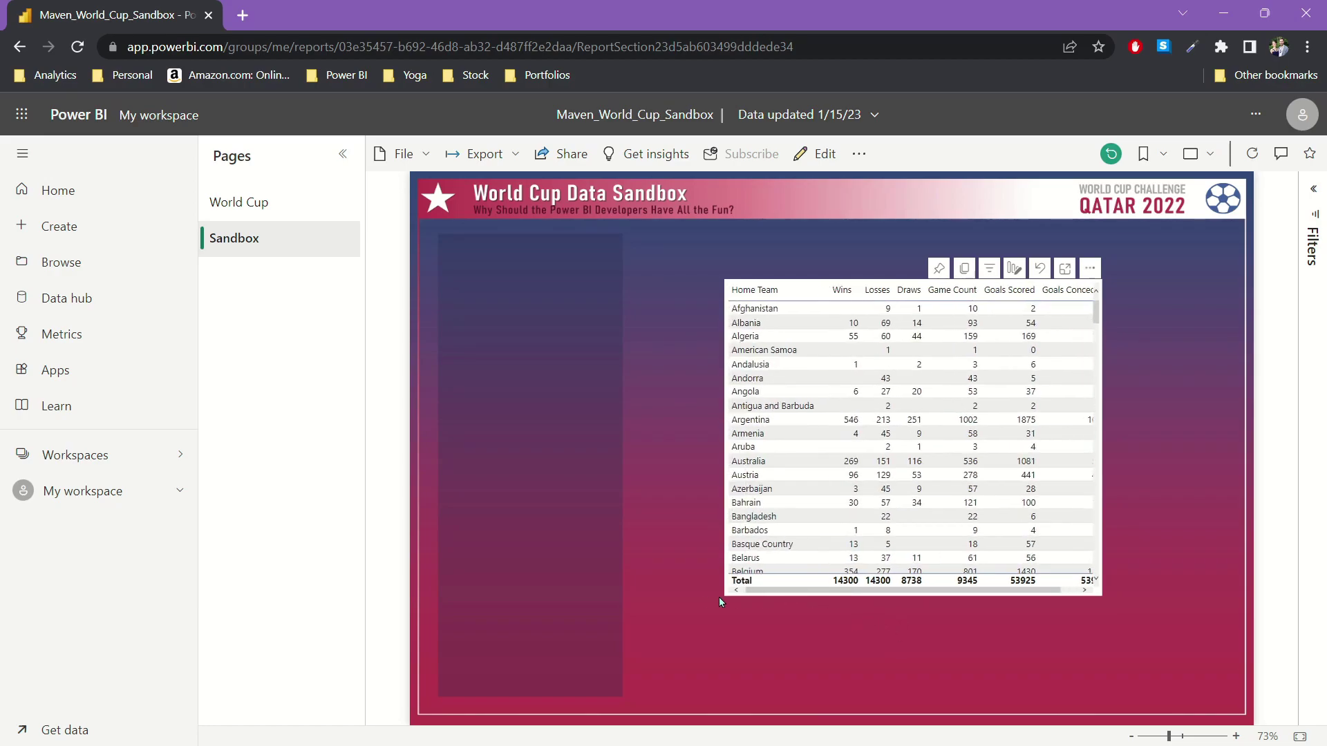